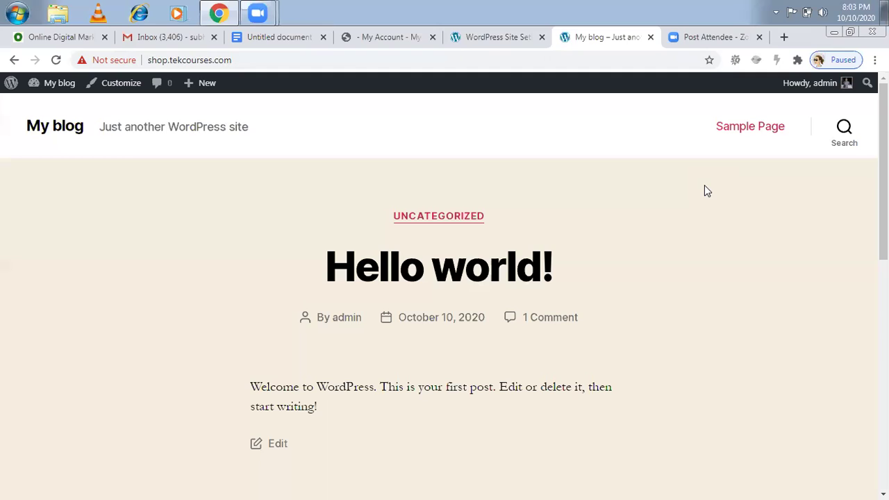
- Switch to the Site Setup tab and browse starter templates like Ashby, Barista, Bento and Emma
left_click(488, 43)
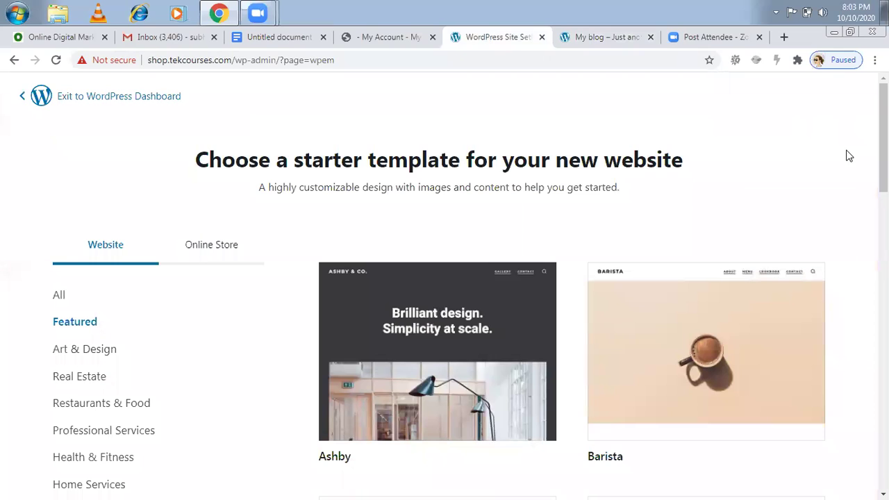
scroll(445, 277, "down", 1)
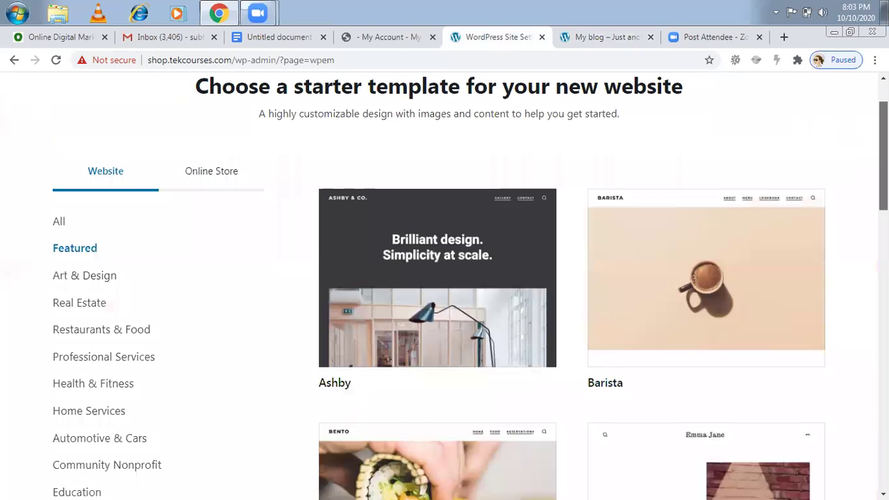
scroll(445, 277, "up", 1)
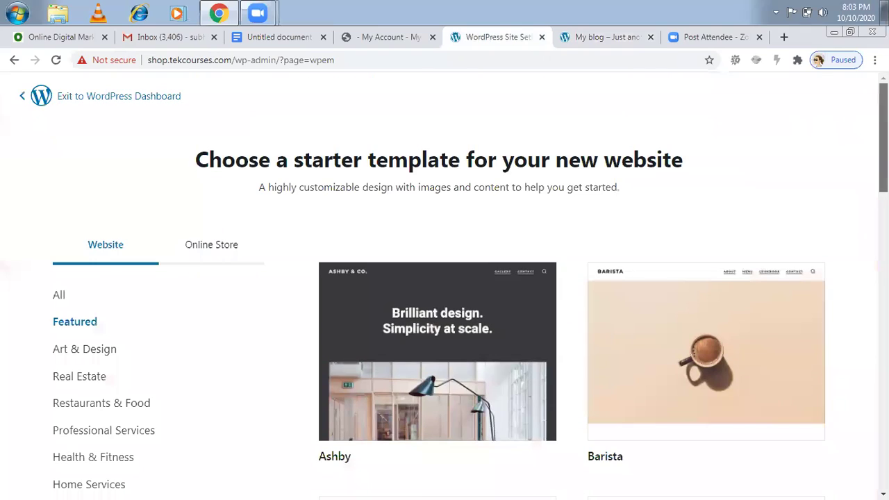
scroll(445, 286, "down", 1)
scroll(460, 286, "down", 1)
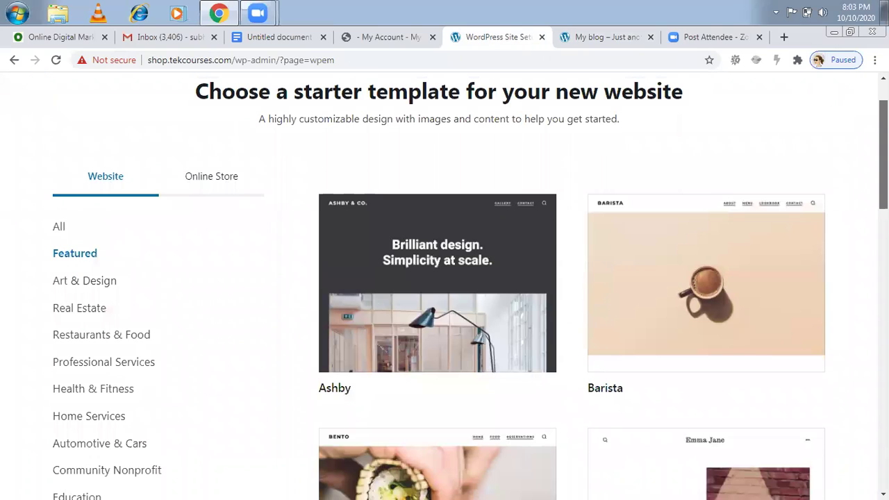
scroll(444, 286, "down", 3)
scroll(445, 287, "down", 6)
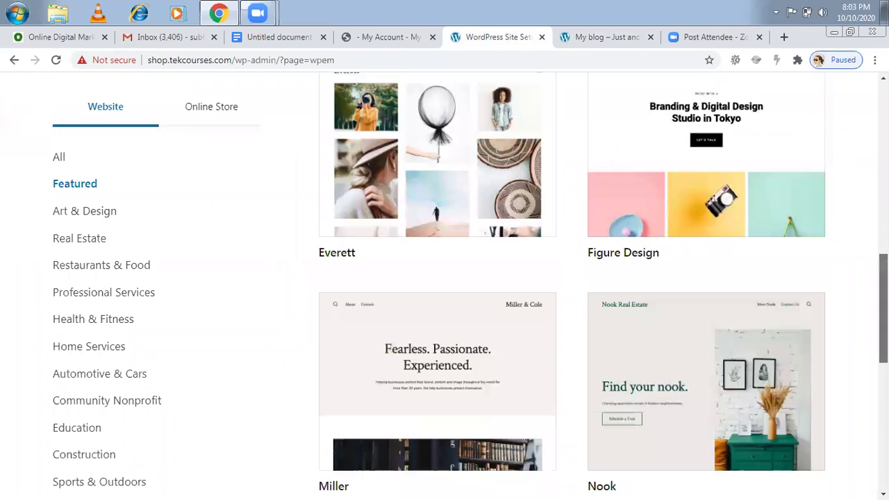
scroll(291, 168, "up", 4)
scroll(72, 228, "up", 1)
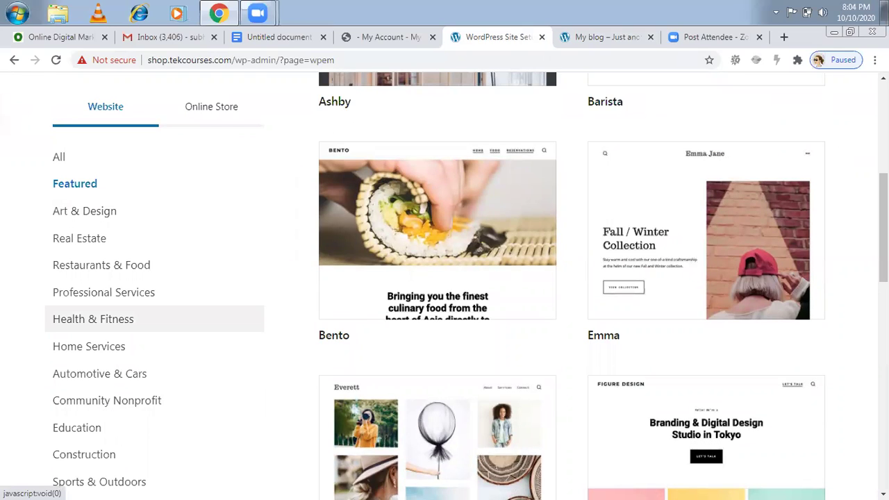
scroll(117, 147, "up", 5)
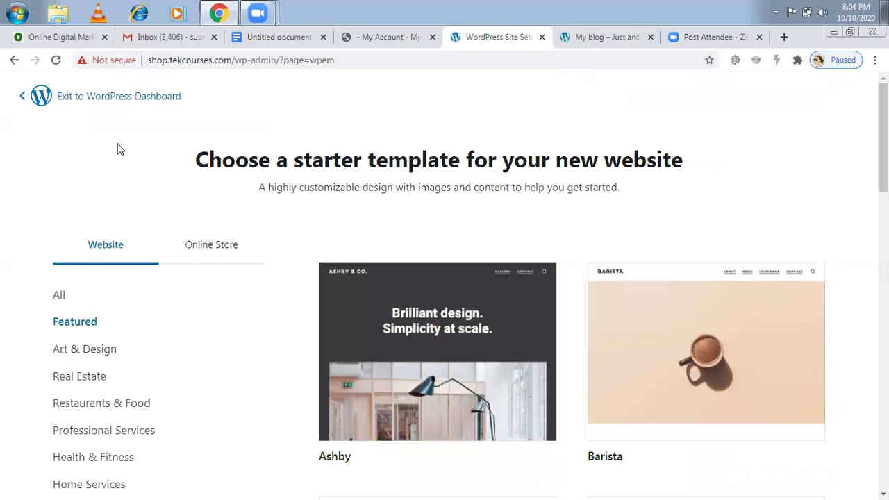
- Exit the template chooser to the WordPress Dashboard, confirming and skipping the exit survey
left_click(135, 98)
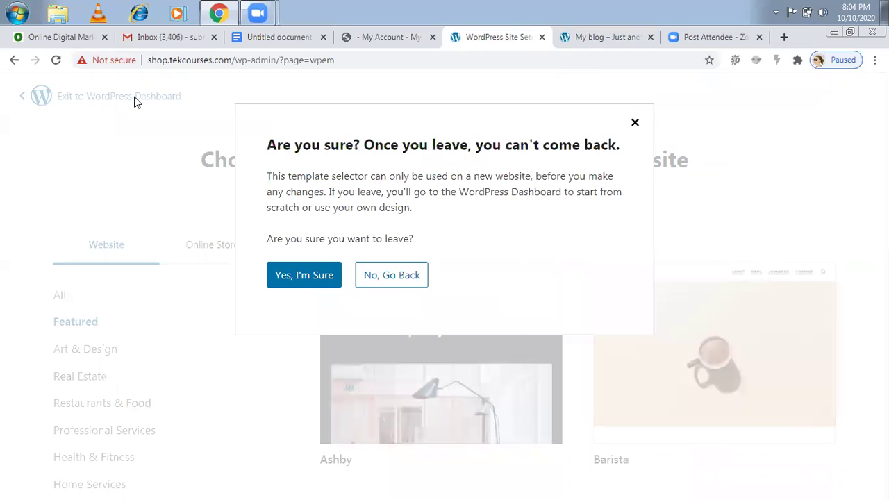
left_click(302, 276)
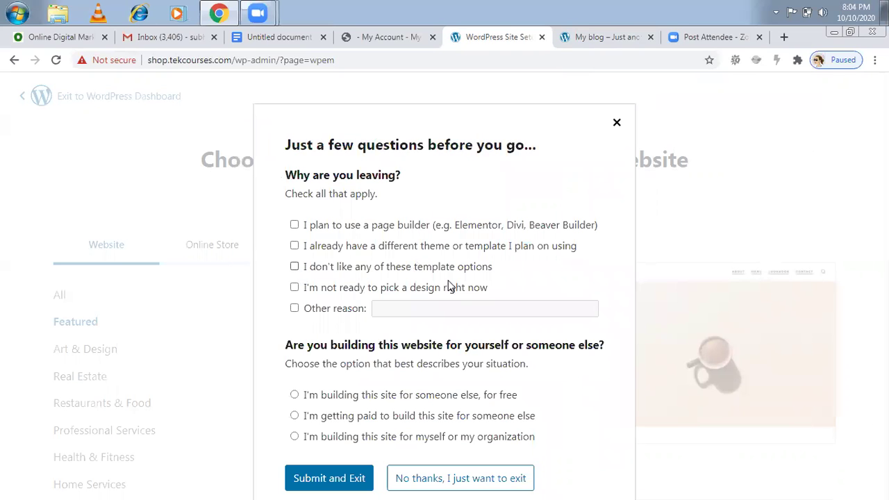
left_click(460, 479)
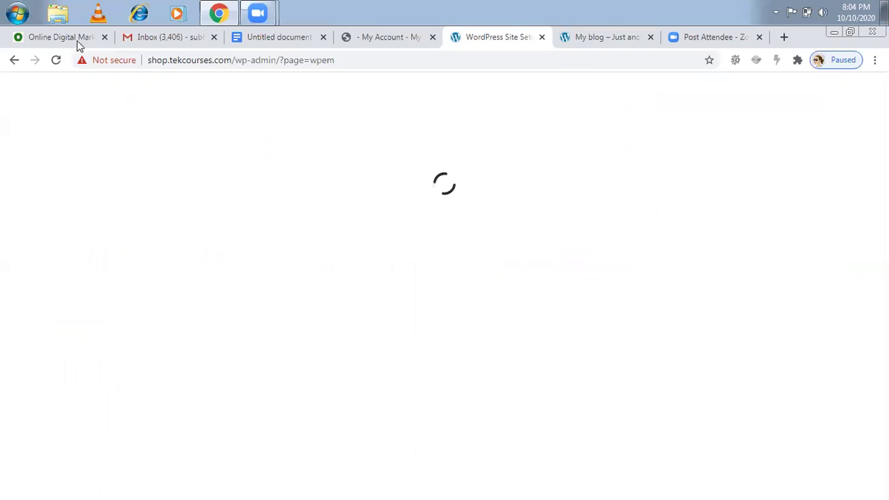
- Bring up the Windows Start menu to launch Notepad
left_click(22, 11)
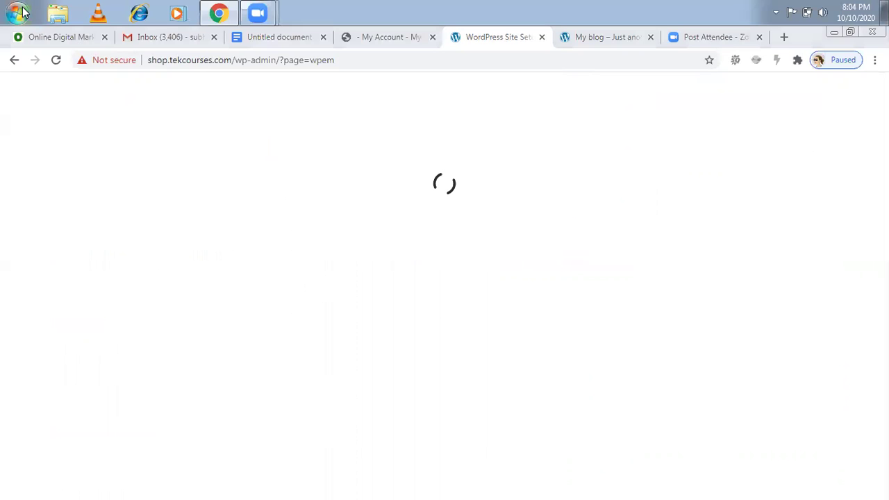
left_click(330, 97)
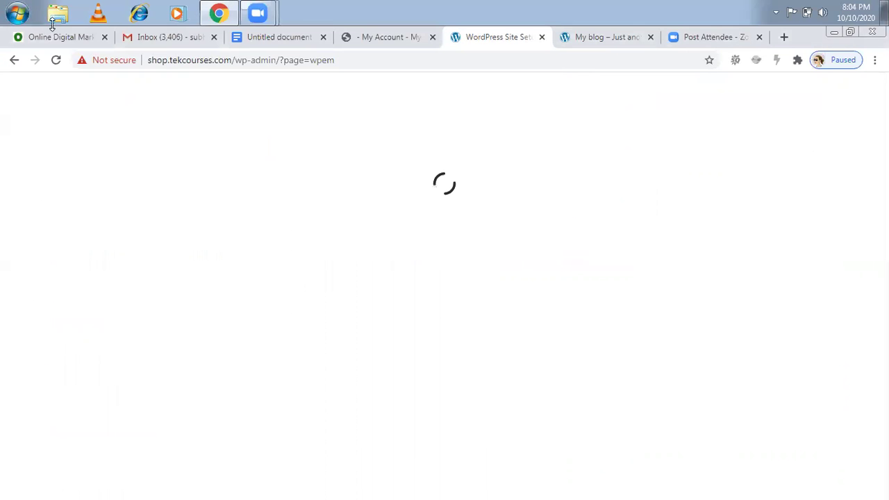
left_click(17, 13)
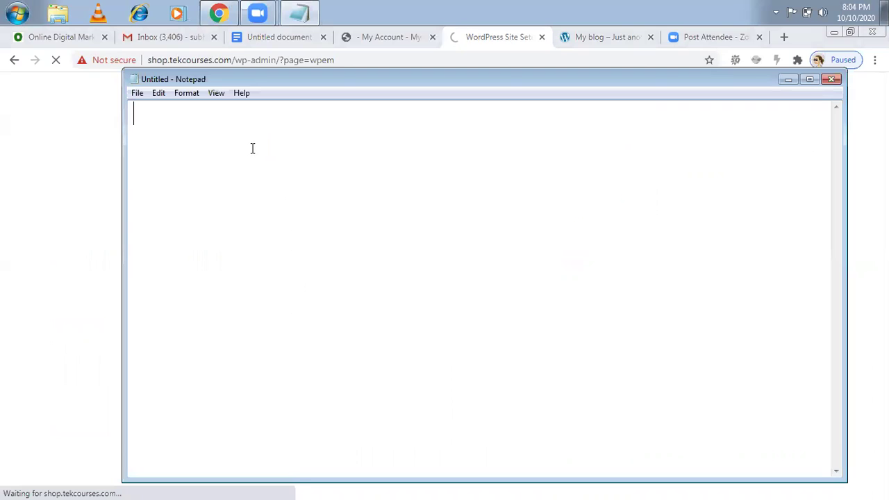
- Write '1.pages, 2.Menu, 3.Theme, 4.Customize' and 'Pluggin.. Woocommerce' in Notepad, then minimize it
type("1.")
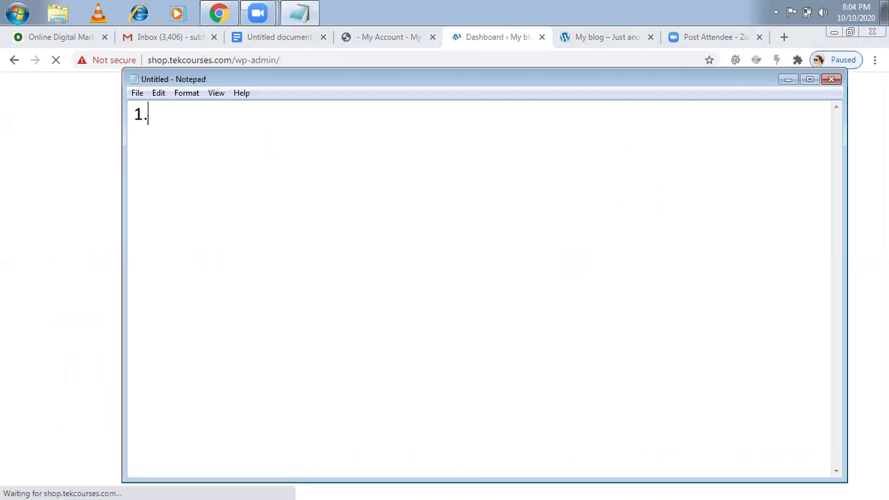
type("pages")
key("Return")
type("2.Menu")
key("Return")
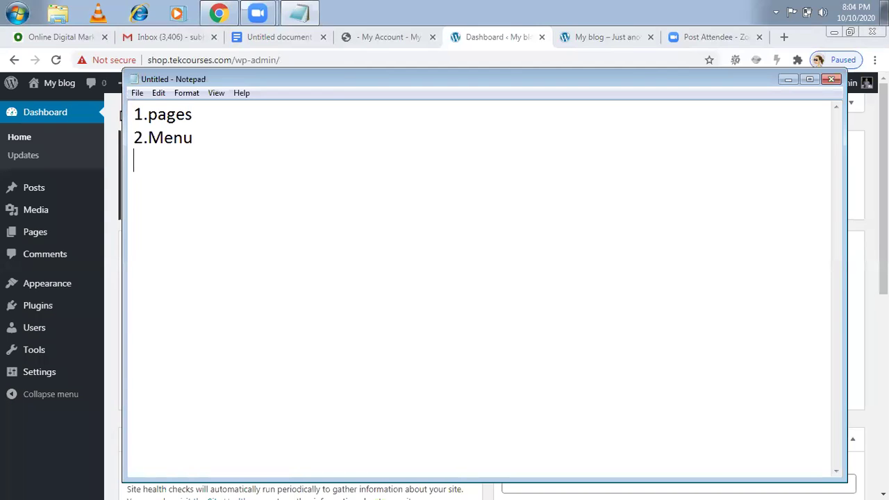
type("3.Theme")
key("Return")
type("4.Custo")
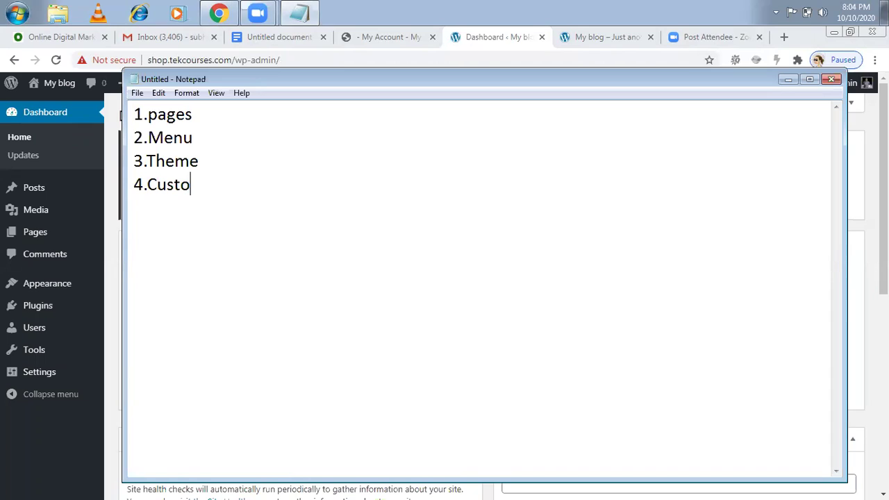
type("mize")
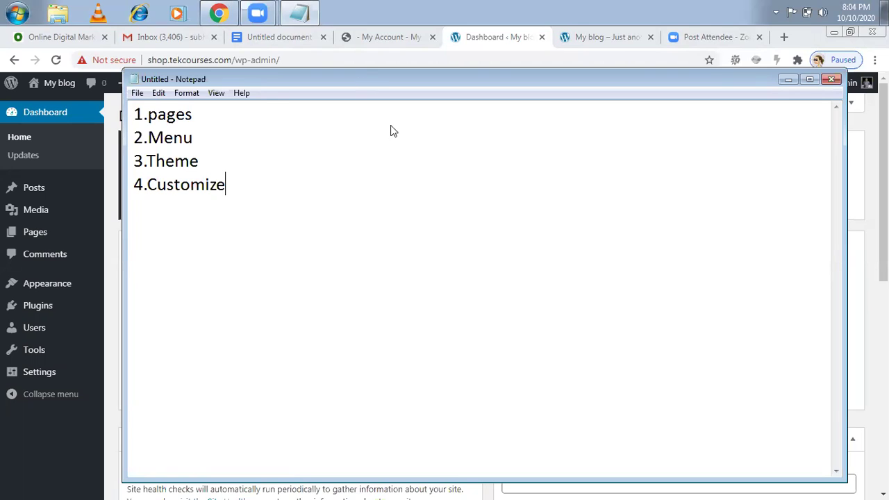
key("Return")
key("Return")
type("Pluggin")
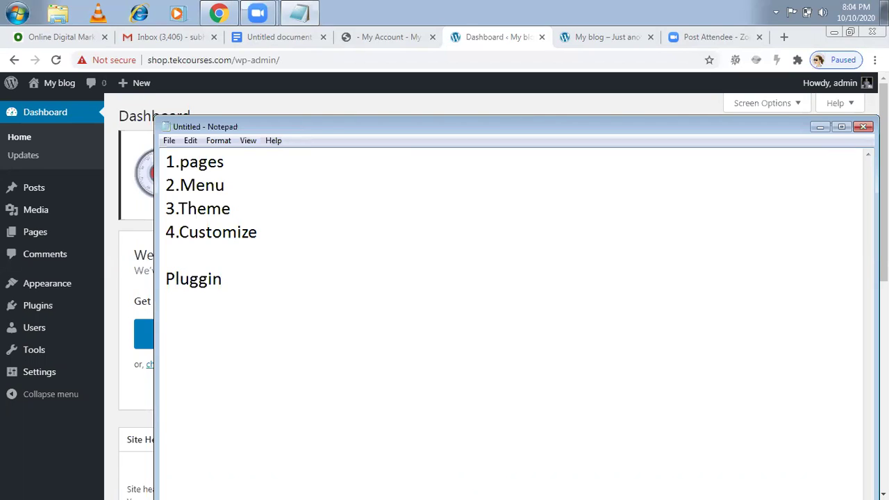
type(".. Woocomm")
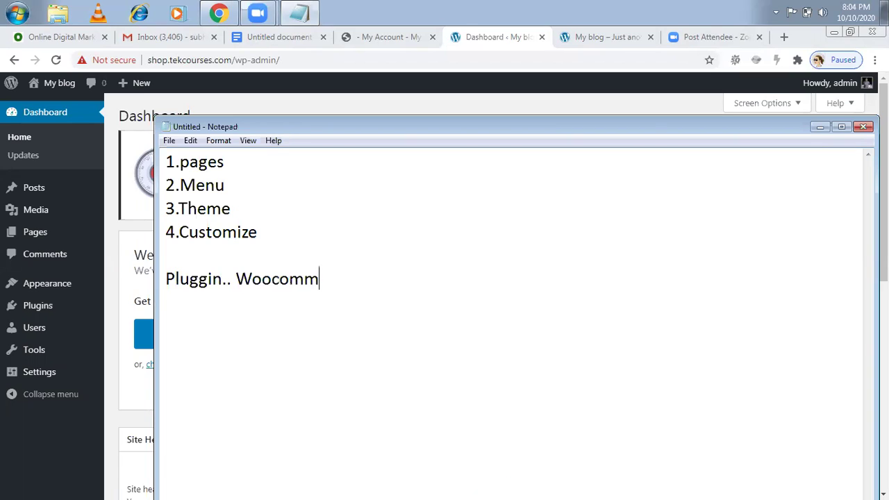
type("erce")
left_click(607, 52)
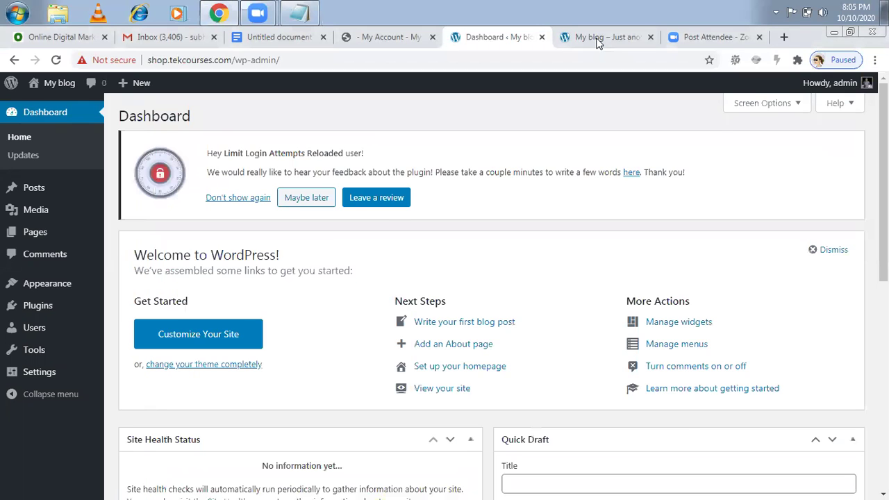
- Go from the dashboard to Plugins > Add New and focus the plugin search box
left_click(598, 41)
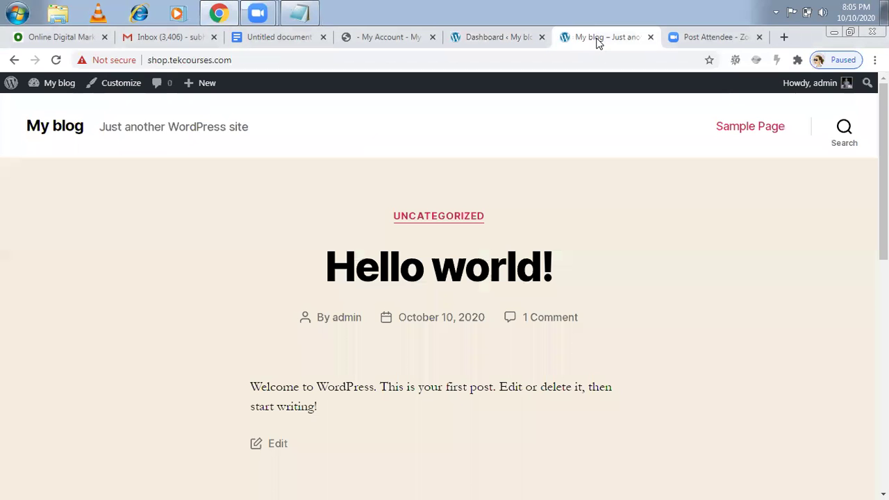
left_click(471, 39)
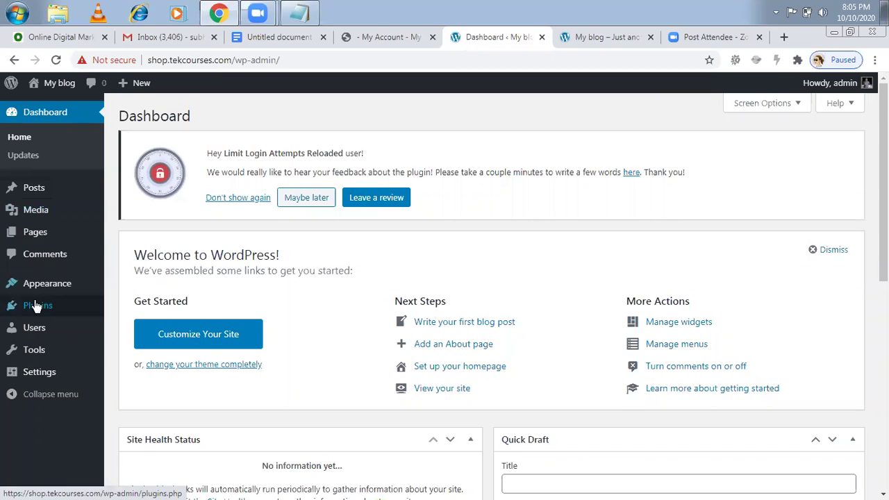
left_click(35, 307)
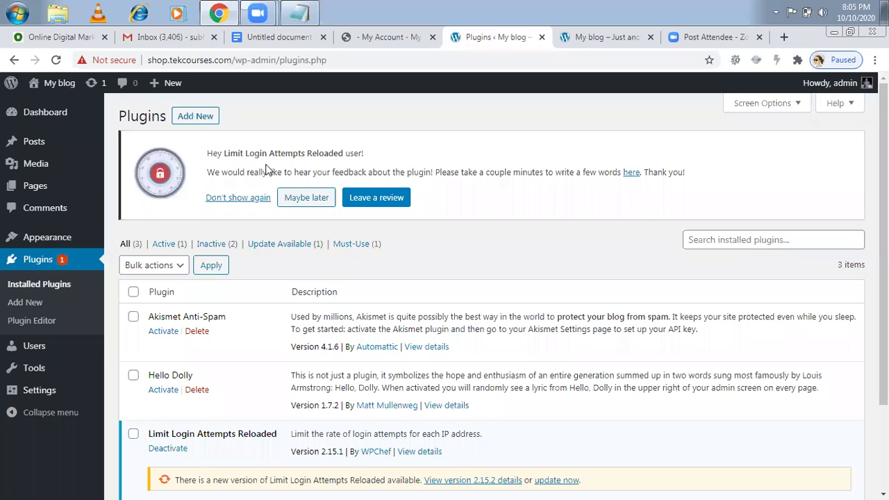
left_click(195, 117)
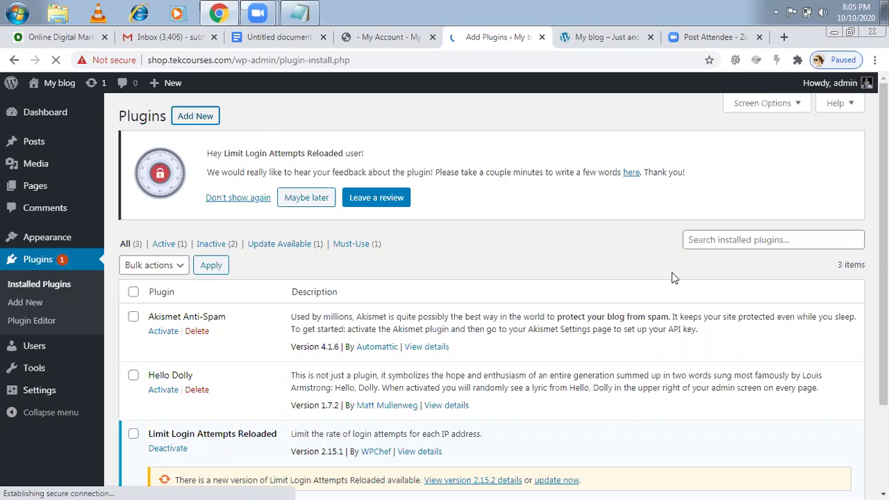
left_click(705, 248)
- Search the plugin directory for 'woocommerce' and install the WooCommerce plugin
type("wo")
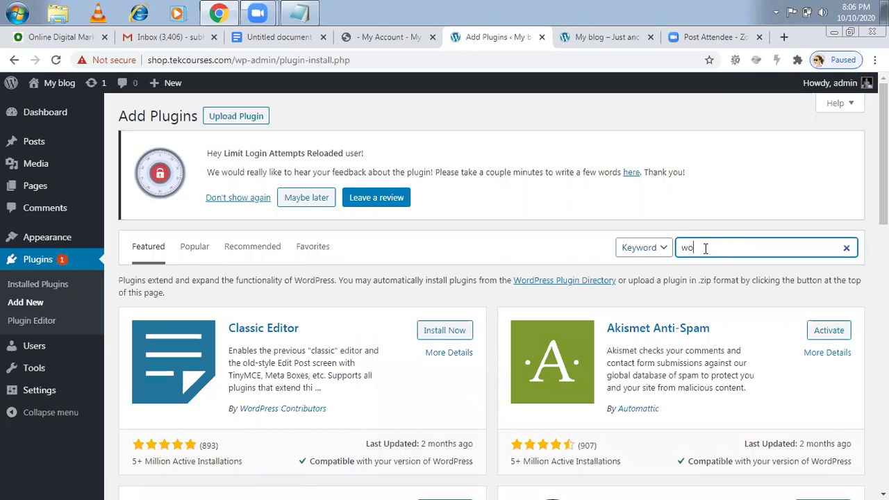
type("ocommerce")
key("Return")
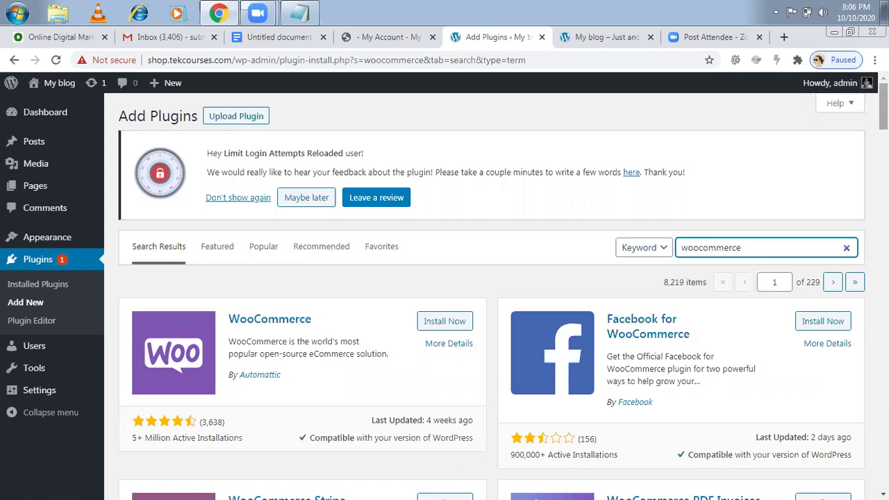
scroll(492, 292, "down", 4)
scroll(492, 292, "down", 1)
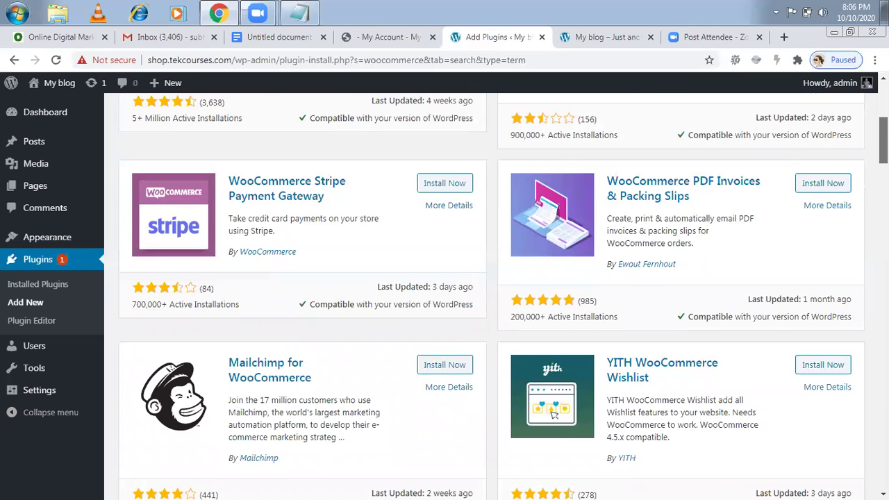
scroll(884, 139, "up", 2)
scroll(222, 243, "up", 1)
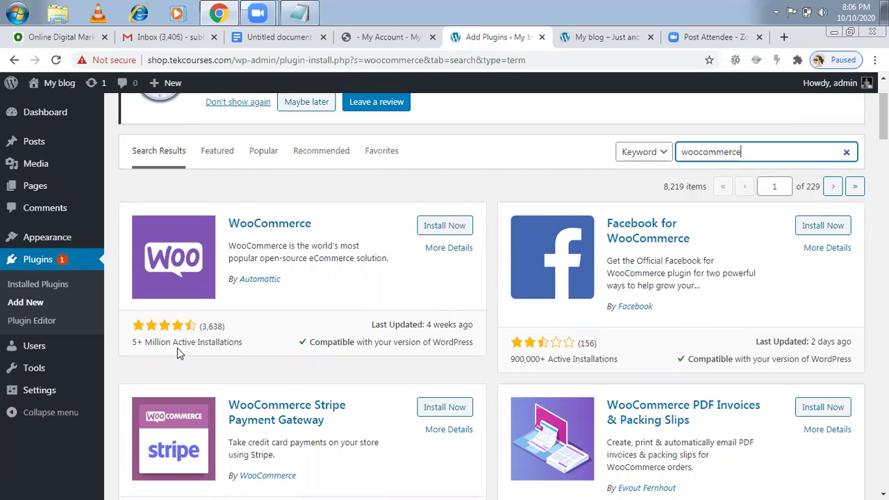
left_click(442, 229)
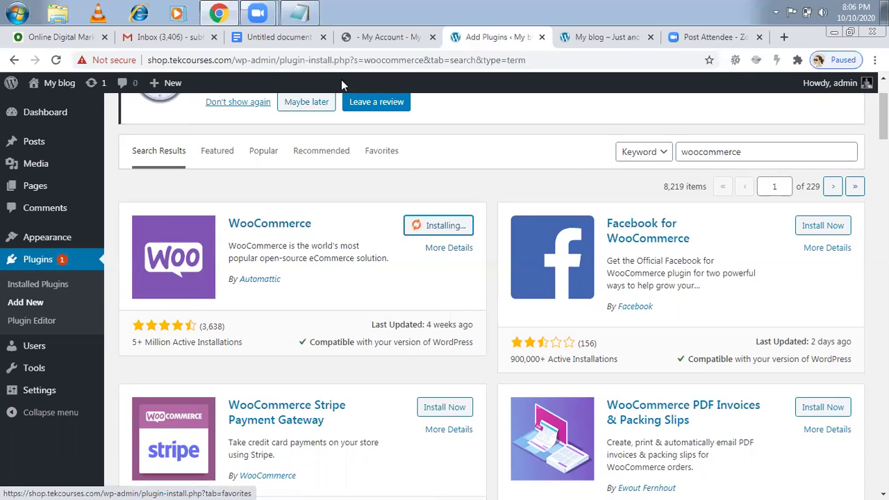
left_click(311, 20)
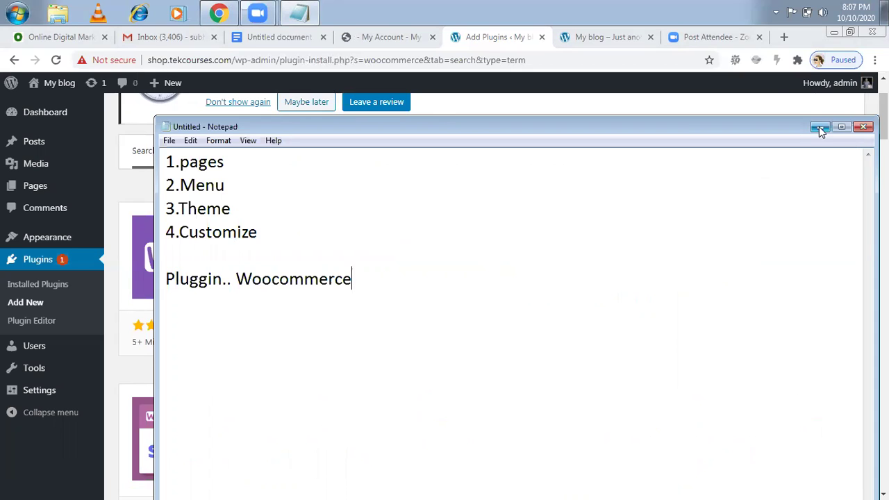
- Switch back from the Notepad notes to the WooCommerce plugin page
key("alt+Tab")
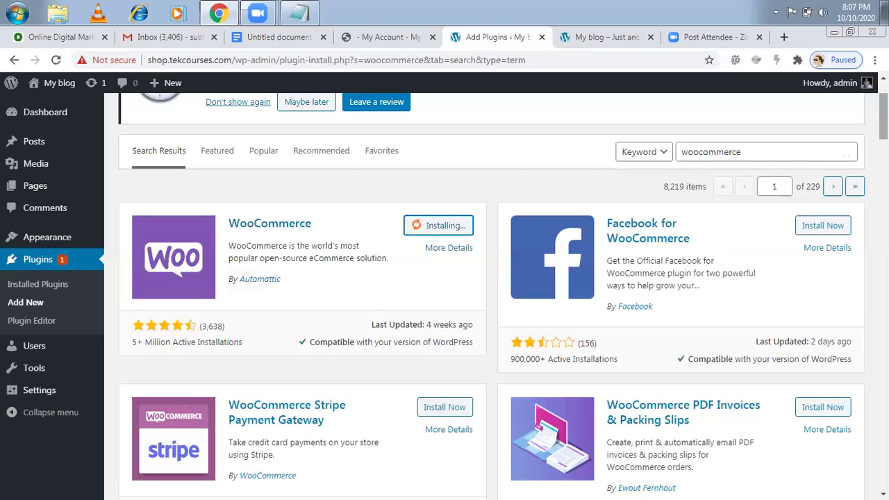
left_click_drag(884, 114, 883, 107)
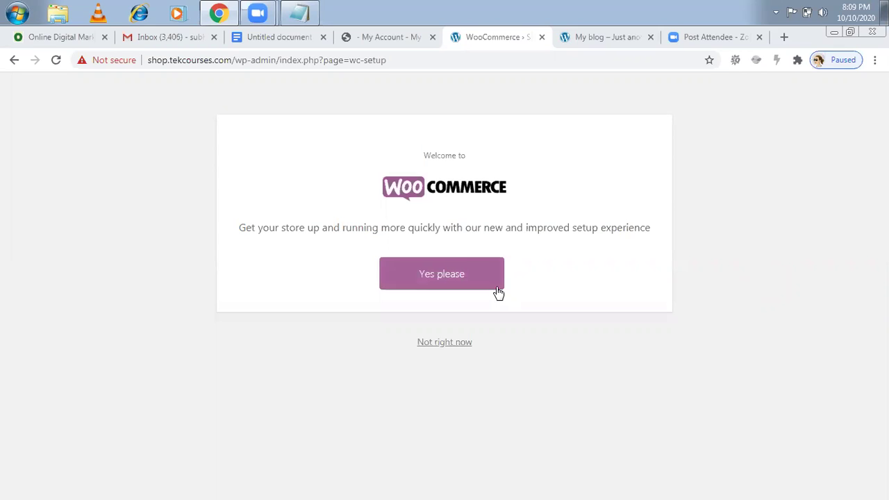
- Accept 'Yes please' on the WooCommerce welcome screen to launch the setup wizard
left_click(447, 271)
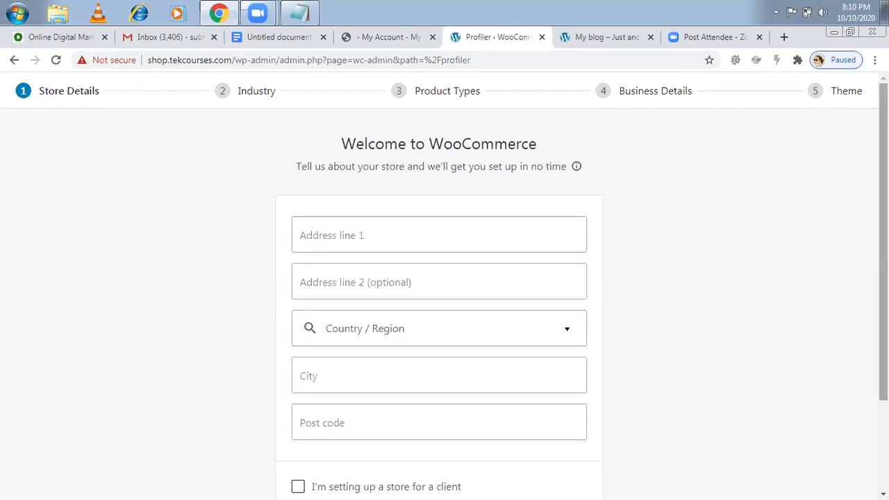
- Enter the store address lines 'Alwal' and 'Hyderabad'
scroll(477, 222, "down", 1)
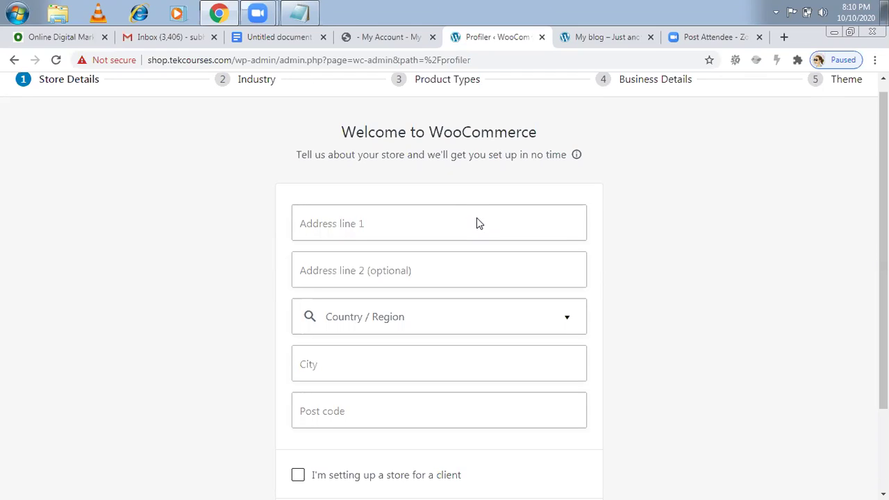
left_click(425, 216)
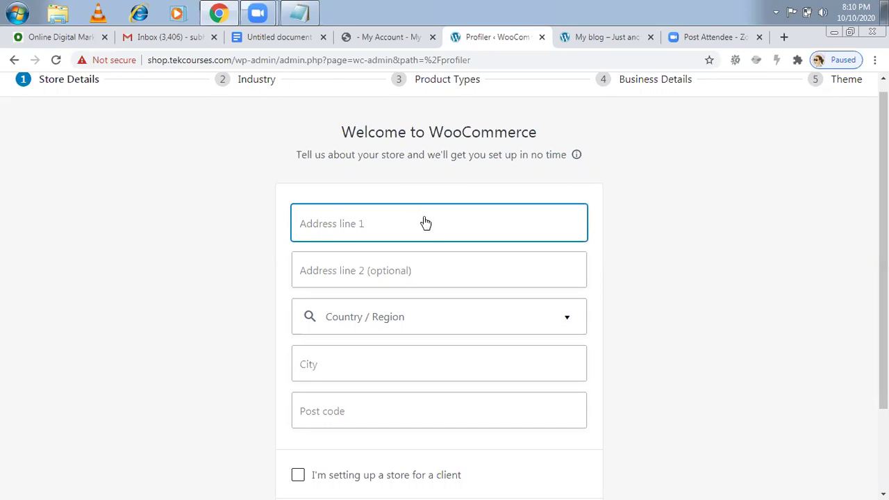
type("Alwal")
left_click(389, 268)
type("Hydera")
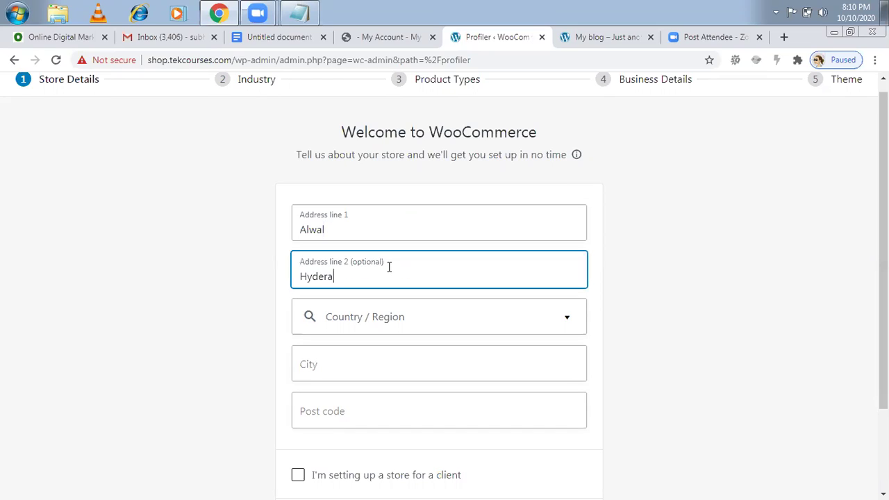
type("bad")
- Set the store's country/region to India — Andhra Pradesh
left_click(435, 319)
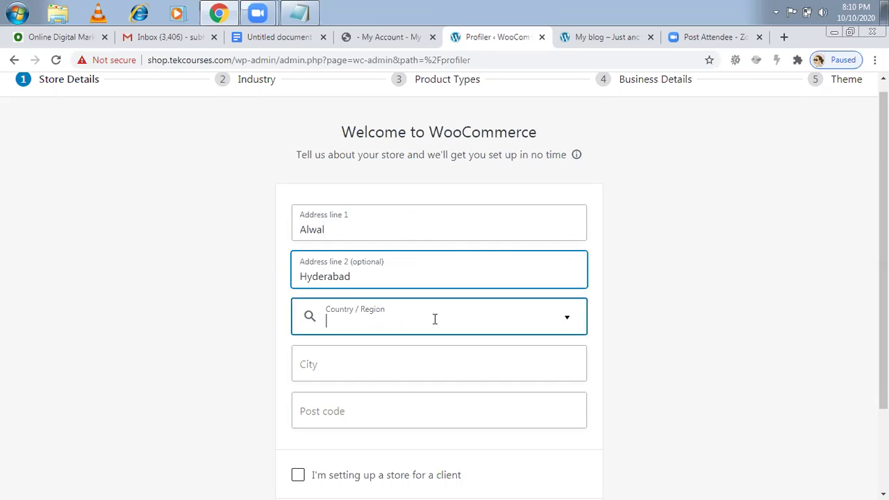
type("ind")
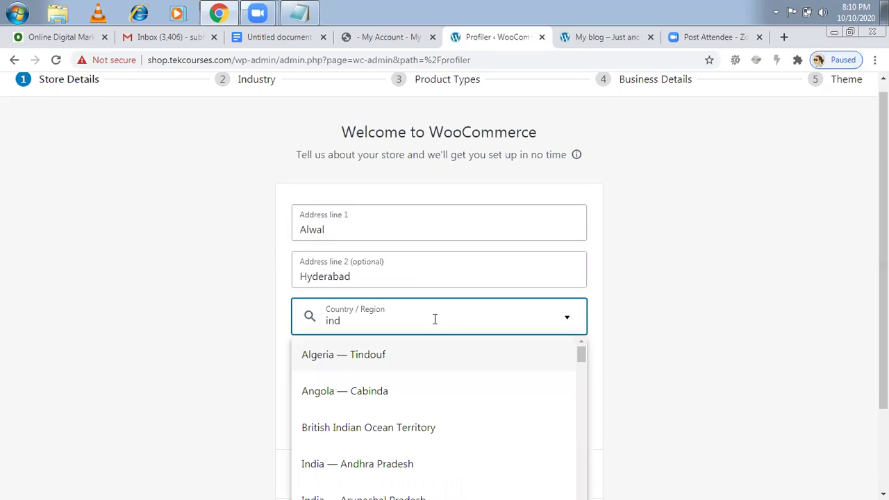
type("ia")
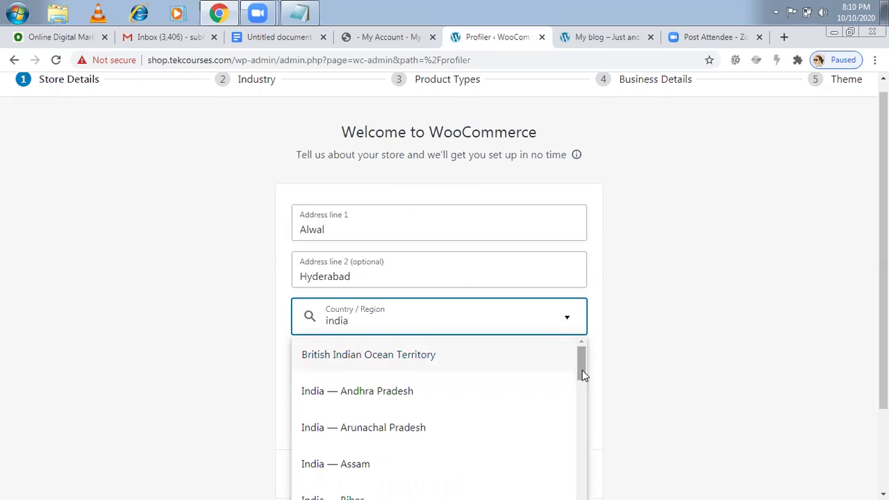
scroll(578, 399, "down", 8)
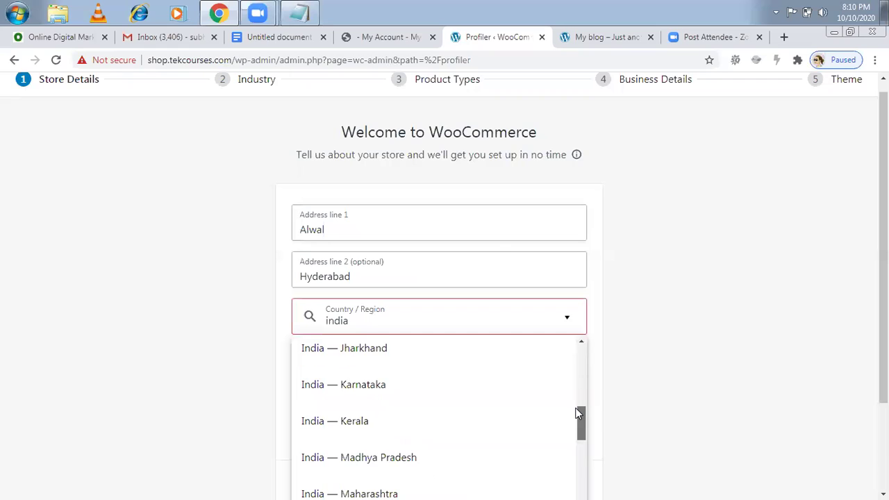
scroll(578, 413, "down", 2)
scroll(578, 413, "down", 1)
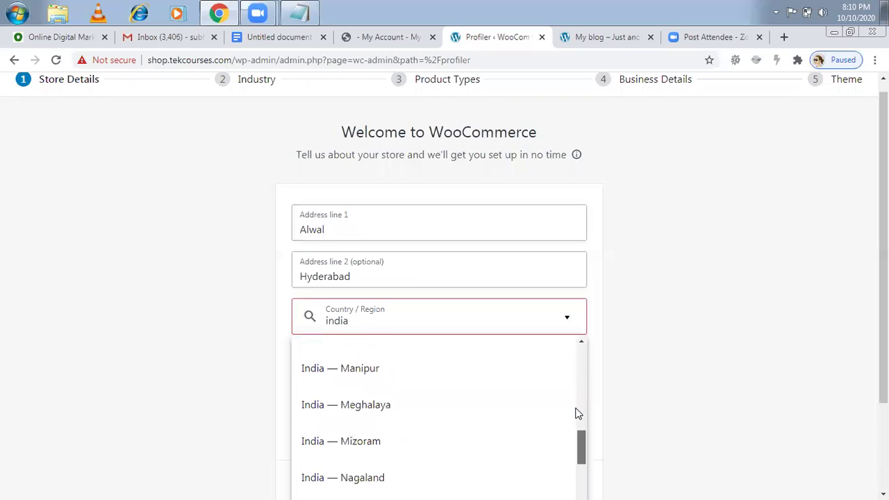
scroll(577, 413, "up", 3)
scroll(576, 409, "up", 1)
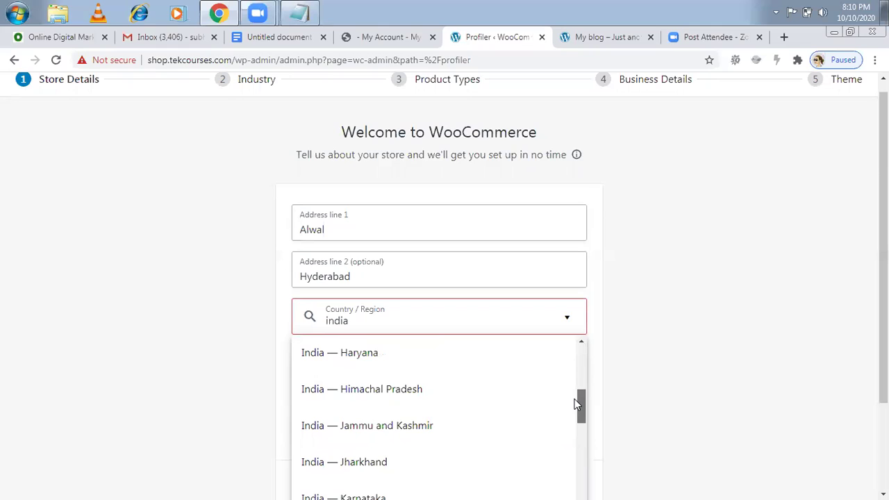
scroll(575, 399, "down", 3)
scroll(576, 404, "down", 2)
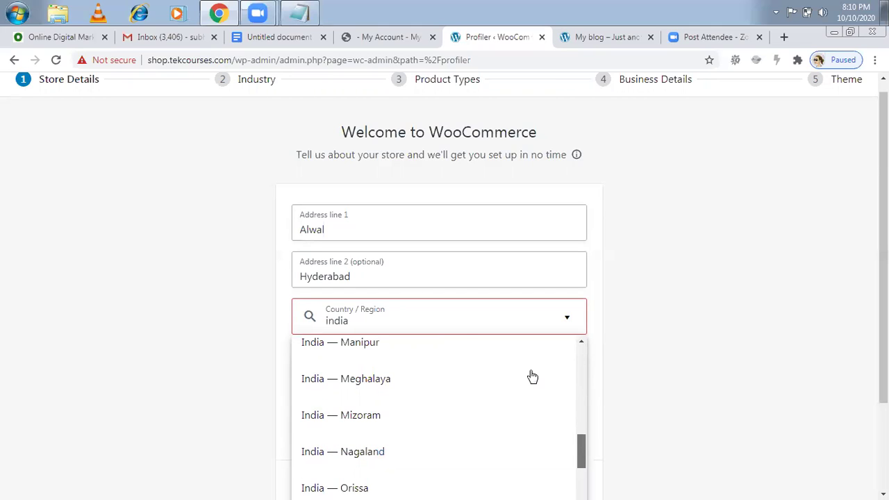
left_click(581, 388)
left_click(581, 369)
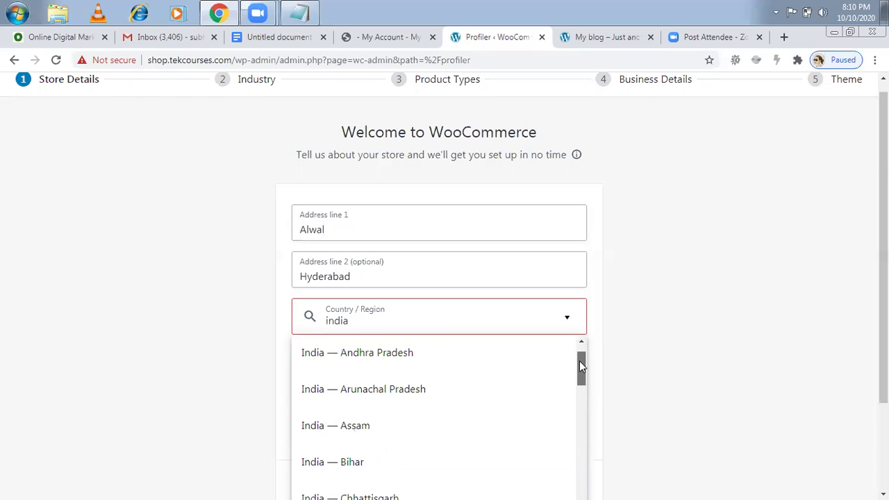
left_click(428, 354)
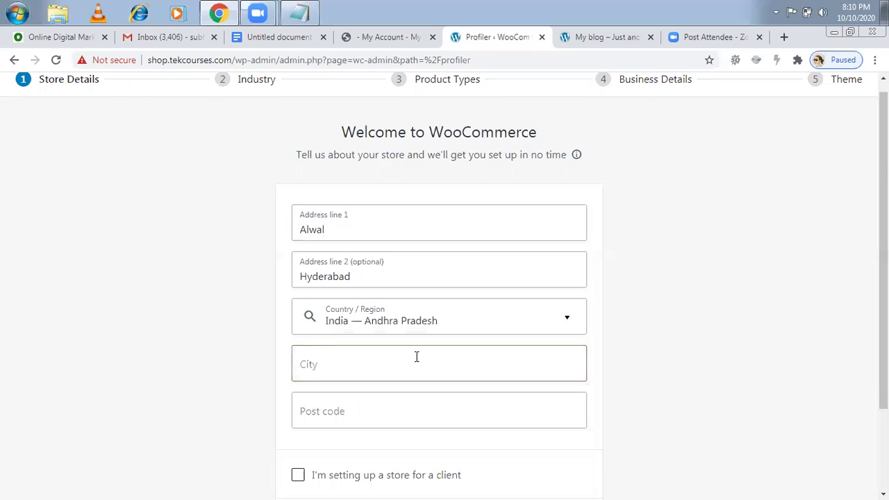
- Enter city Hyderabad and post code 500089, then submit the store details
left_click(402, 364)
type("Hyder")
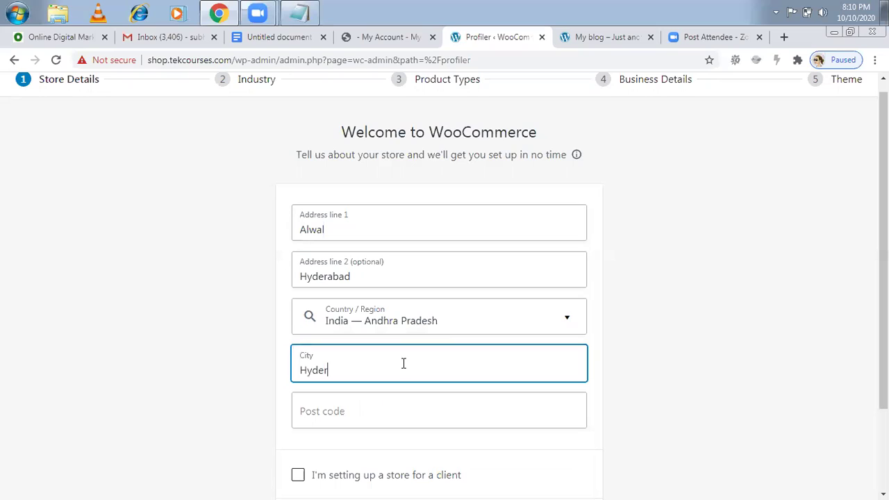
type("abad")
left_click(360, 412)
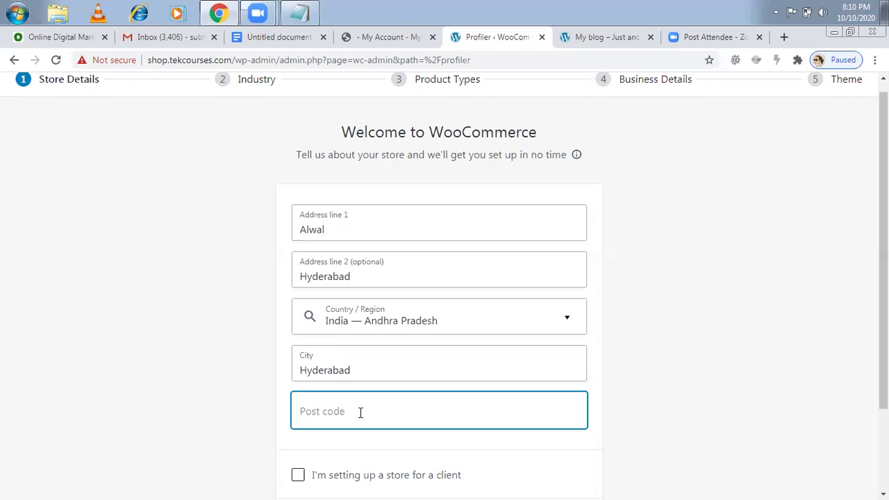
type("500089")
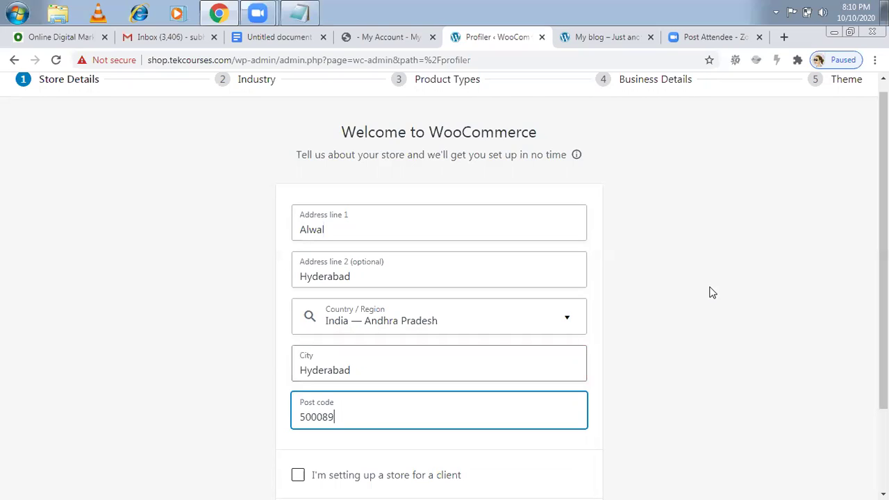
scroll(444, 278, "down", 1)
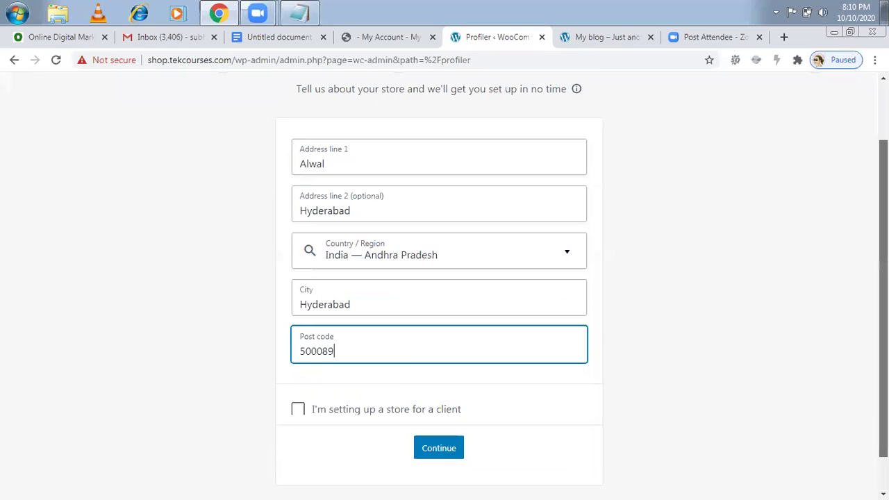
scroll(726, 262, "down", 1)
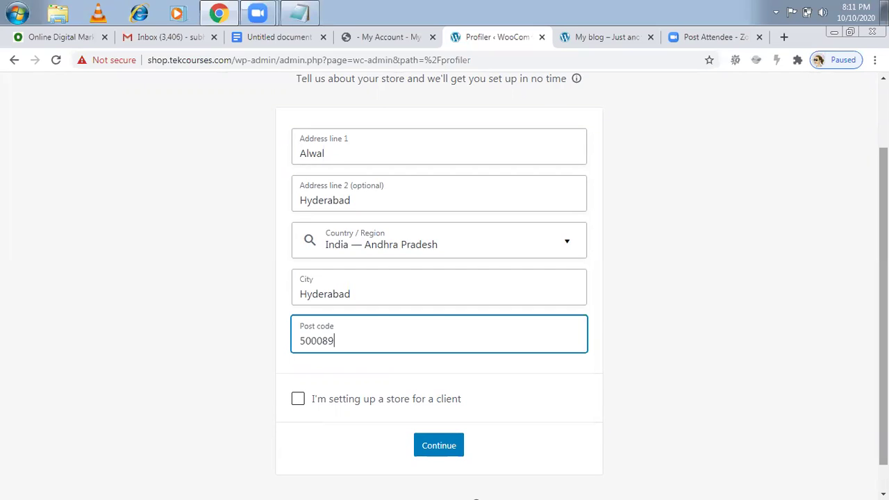
scroll(444, 285, "up", 1)
scroll(445, 285, "down", 1)
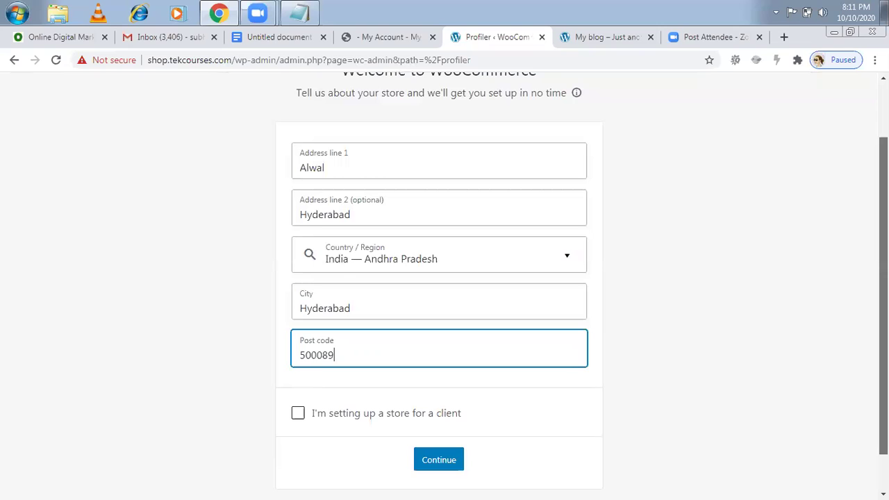
scroll(470, 366, "down", 1)
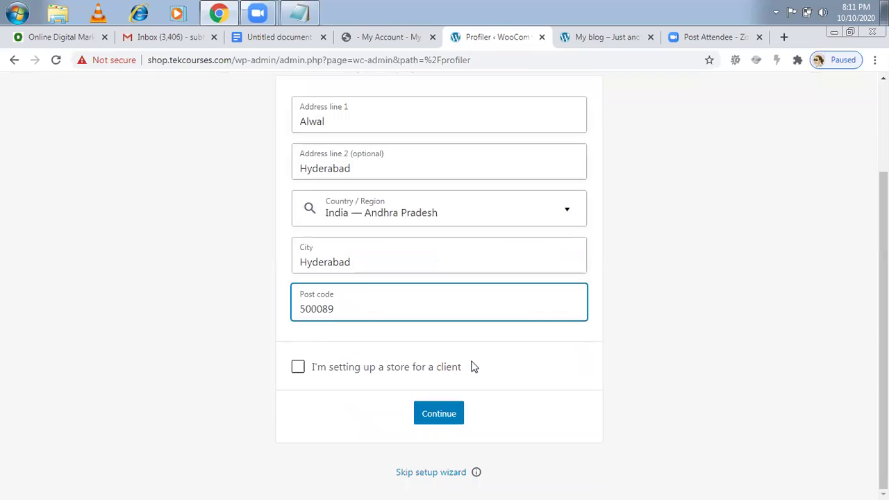
left_click(444, 417)
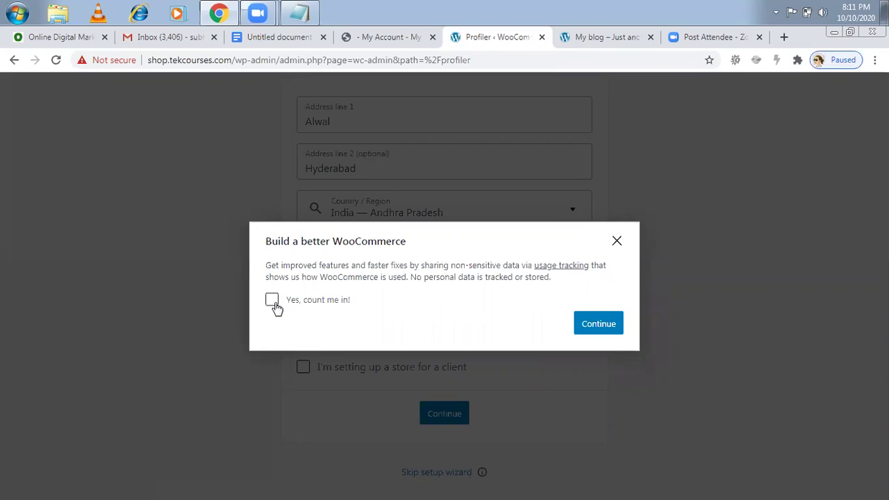
- Opt in with 'Yes, count me in!' and continue from Store Details to the Industry step
left_click(273, 302)
left_click(585, 327)
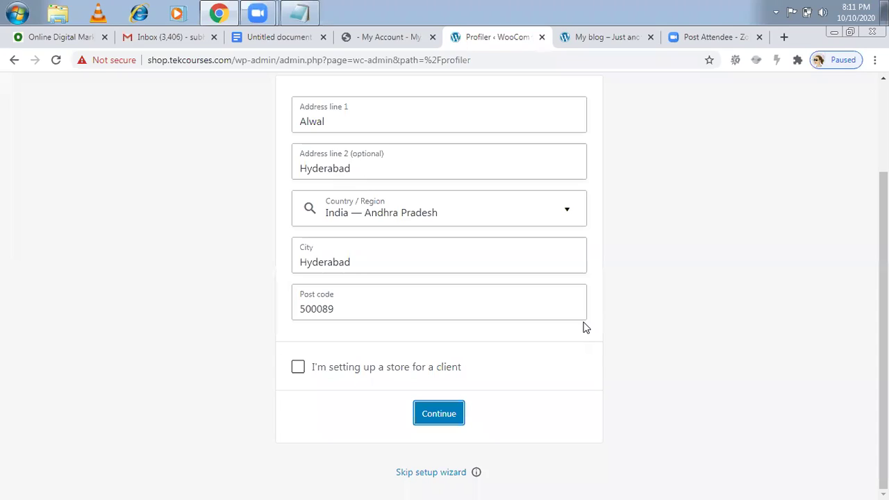
left_click(444, 414)
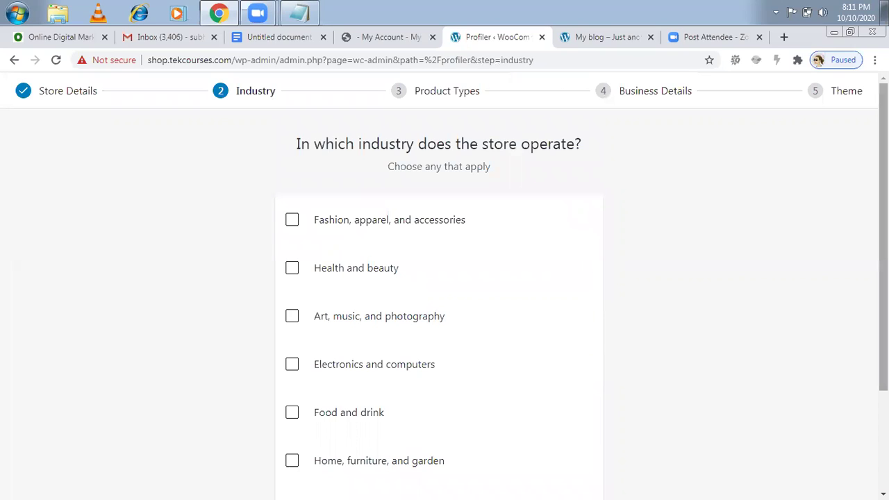
- Choose 'Fashion, apparel, and accessories' as the industry and continue to Product Types
scroll(444, 284, "down", 1)
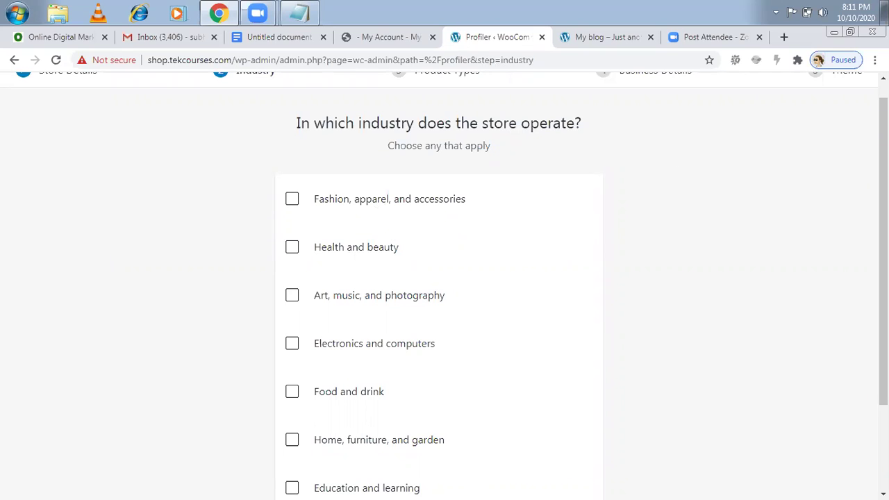
left_click_drag(884, 250, 883, 333)
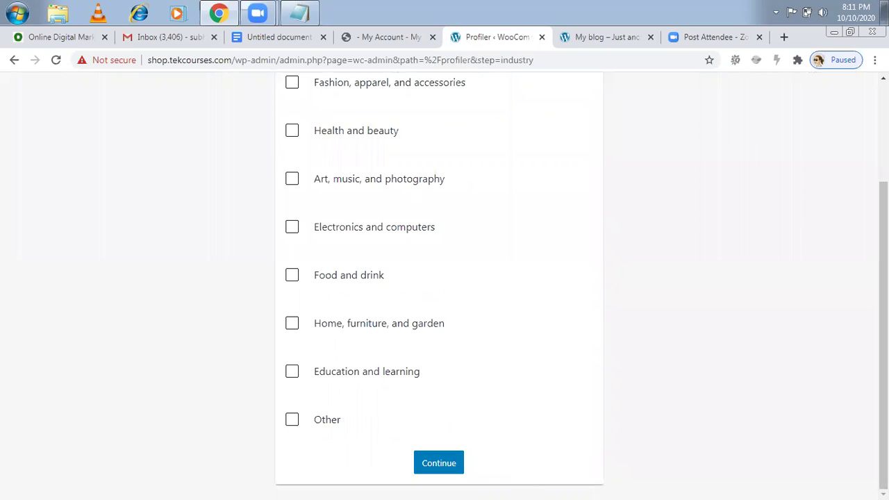
scroll(425, 240, "up", 2)
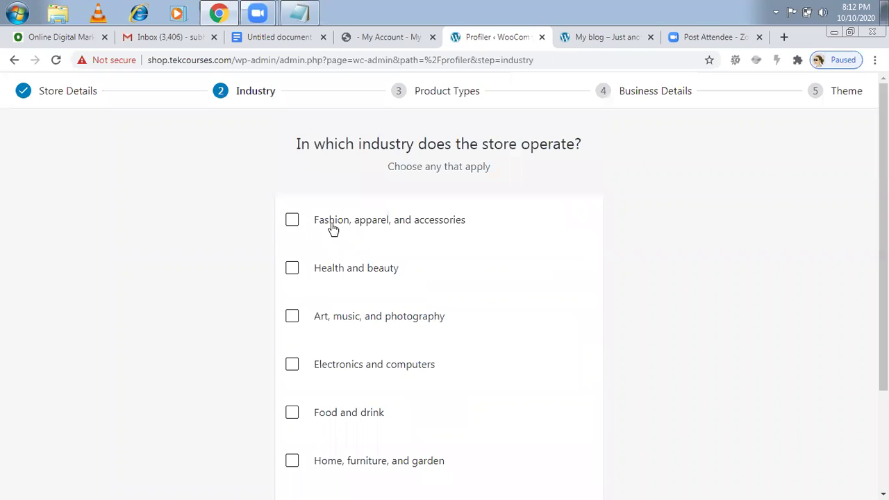
left_click(293, 224)
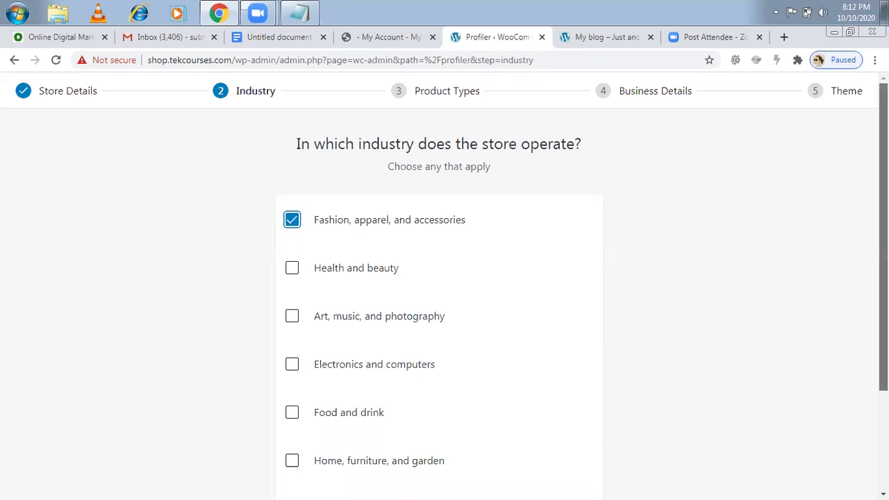
scroll(884, 236, "down", 2)
scroll(674, 289, "down", 1)
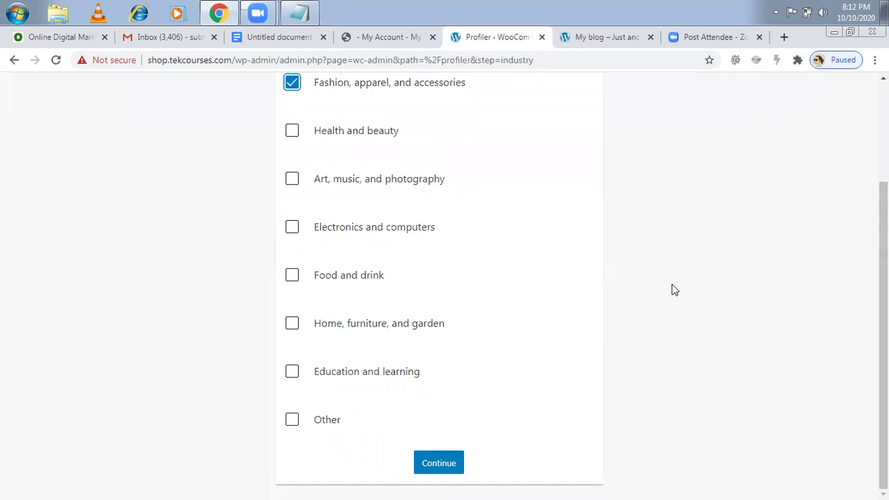
key("Tab")
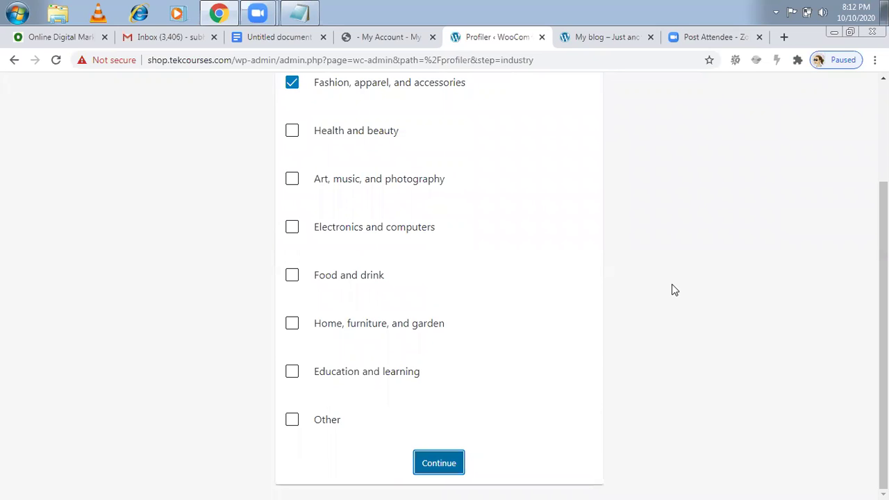
key("Return")
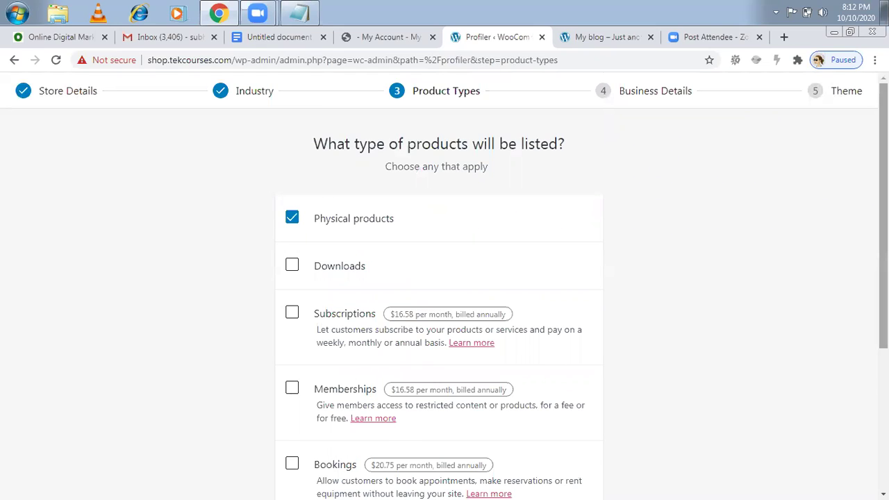
- Keep only Physical products ticked, leave the paid add-on types unticked, and continue
scroll(431, 181, "down", 1)
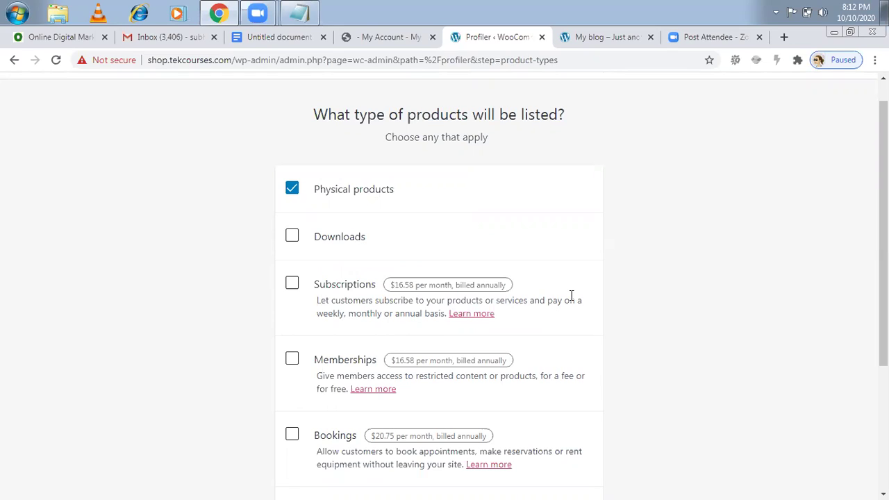
left_click_drag(883, 202, 883, 245)
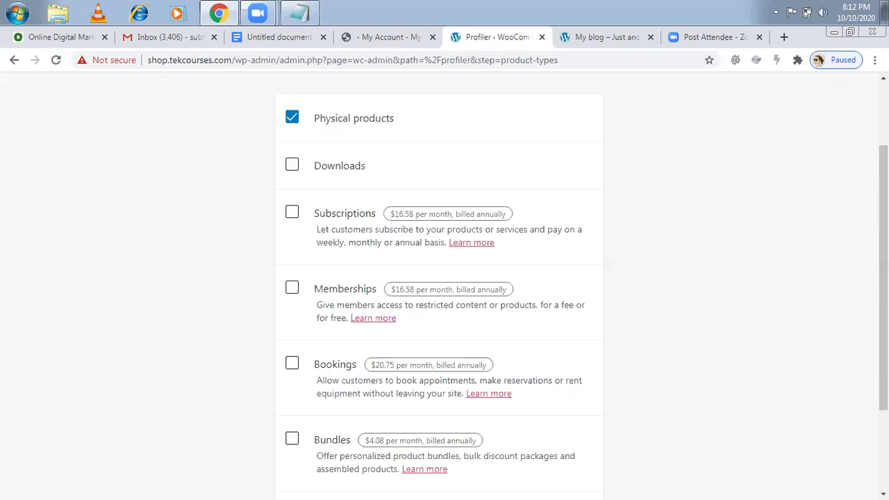
triple_click(416, 236)
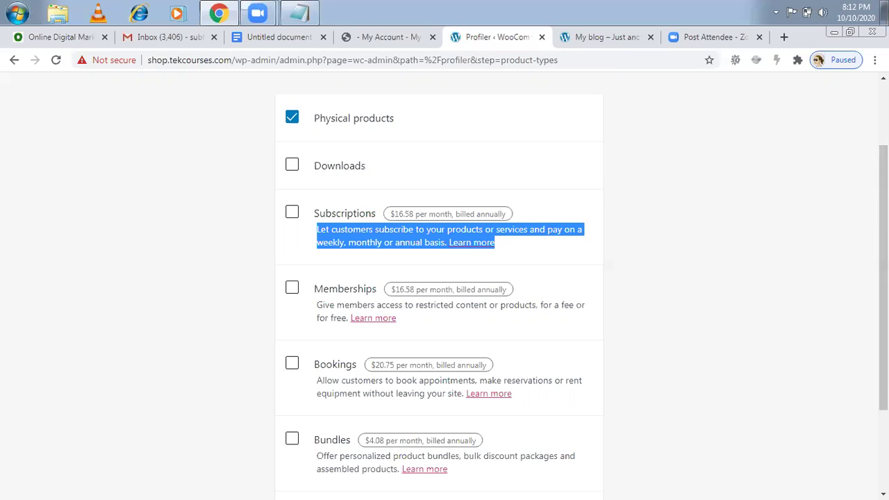
left_click_drag(884, 278, 883, 355)
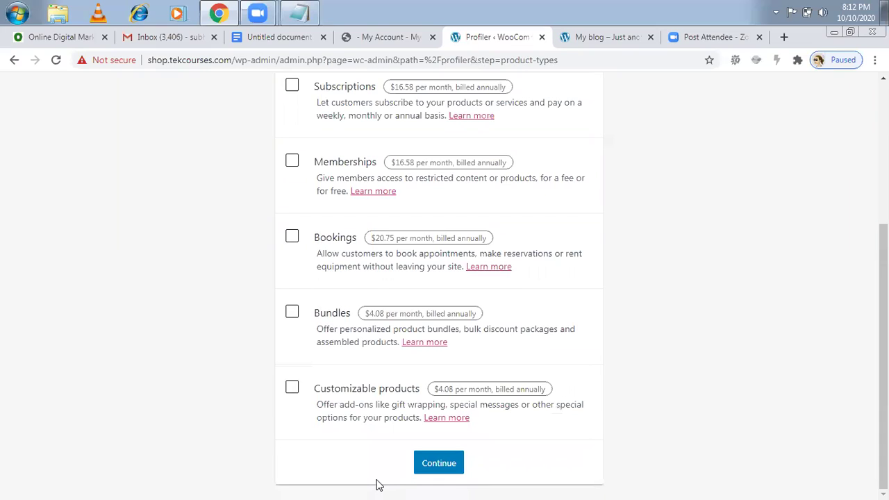
key("Tab")
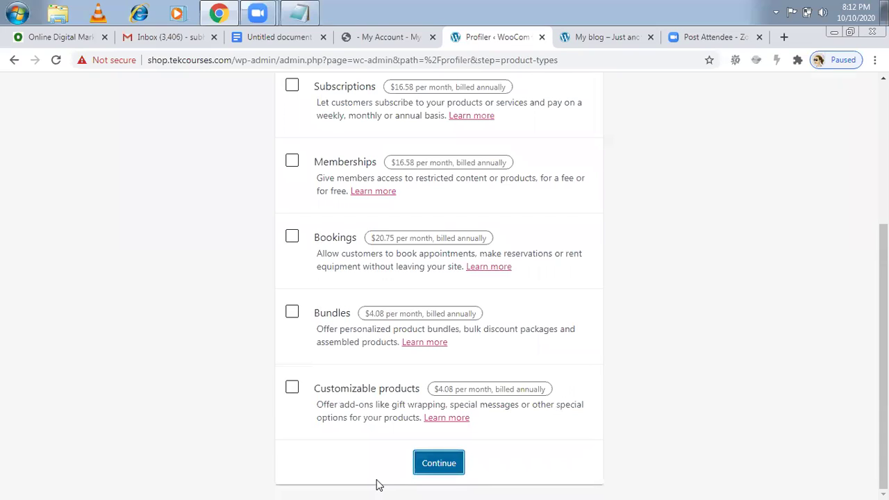
key("Return")
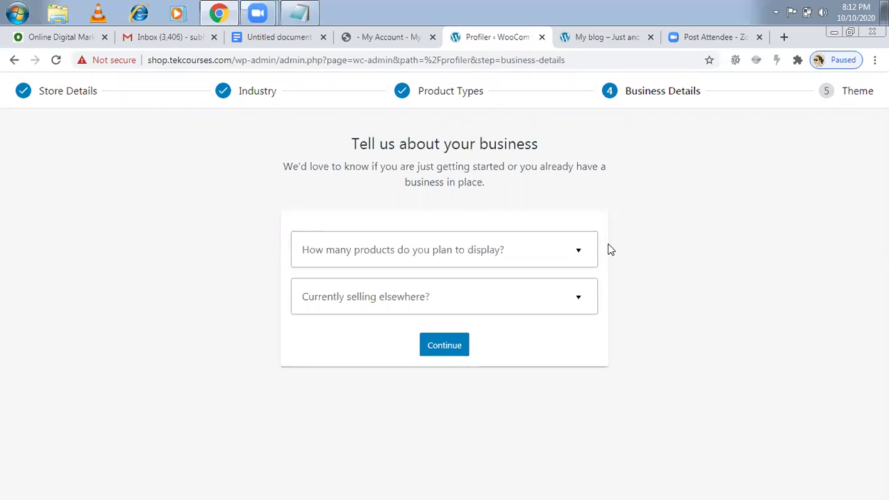
- Choose 1,000+ for planned products and No for currently selling elsewhere
left_click(580, 252)
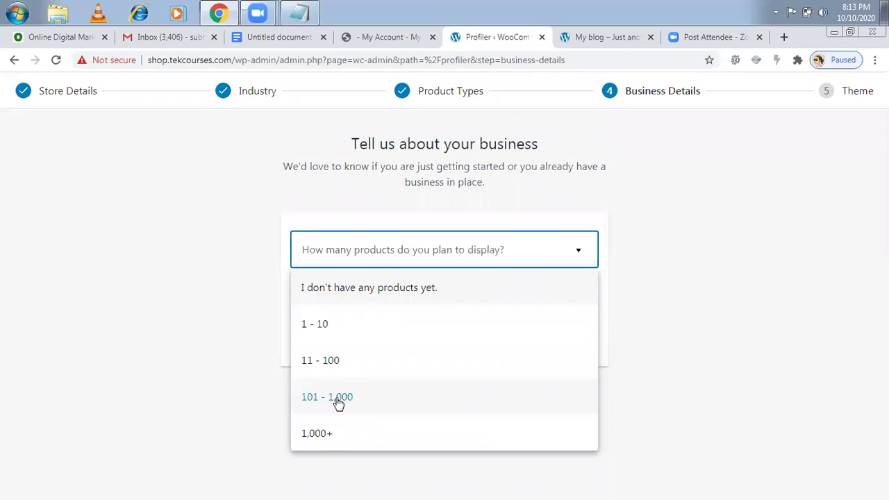
key("Down")
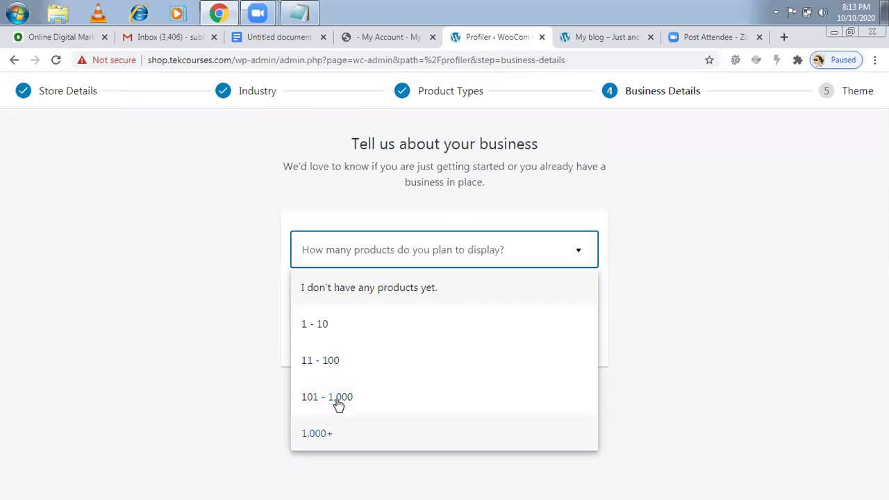
key("Return")
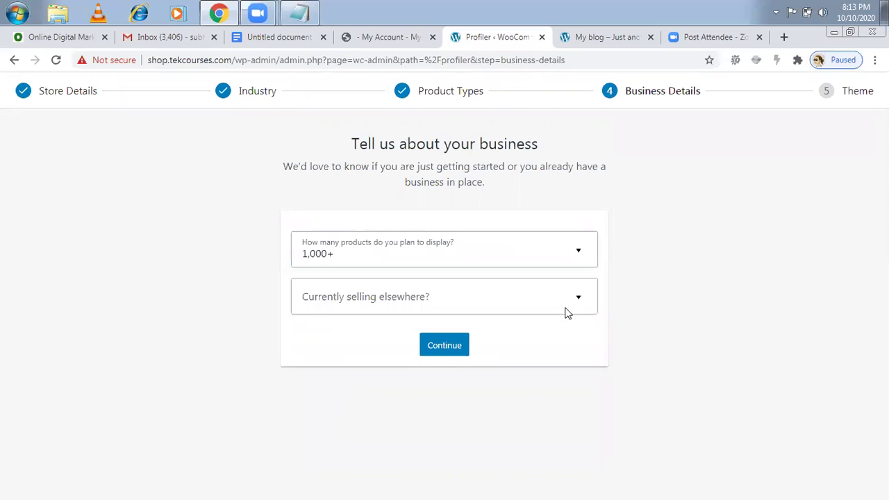
left_click(581, 300)
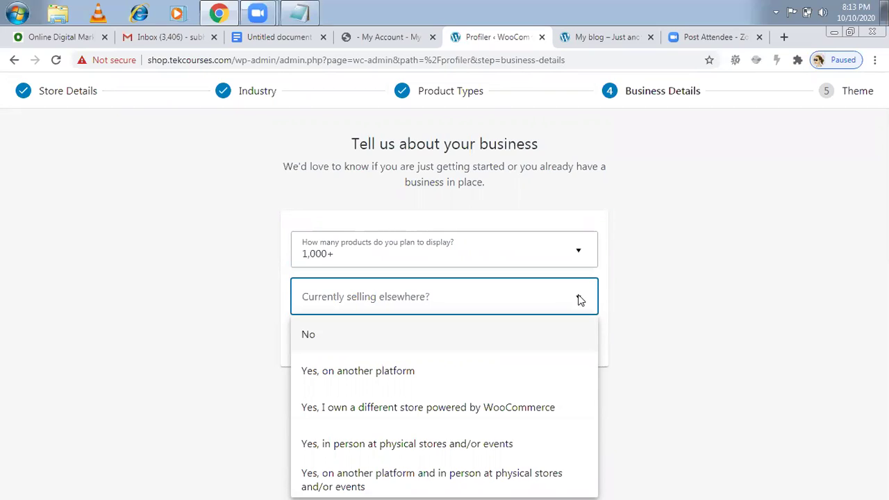
left_click(319, 334)
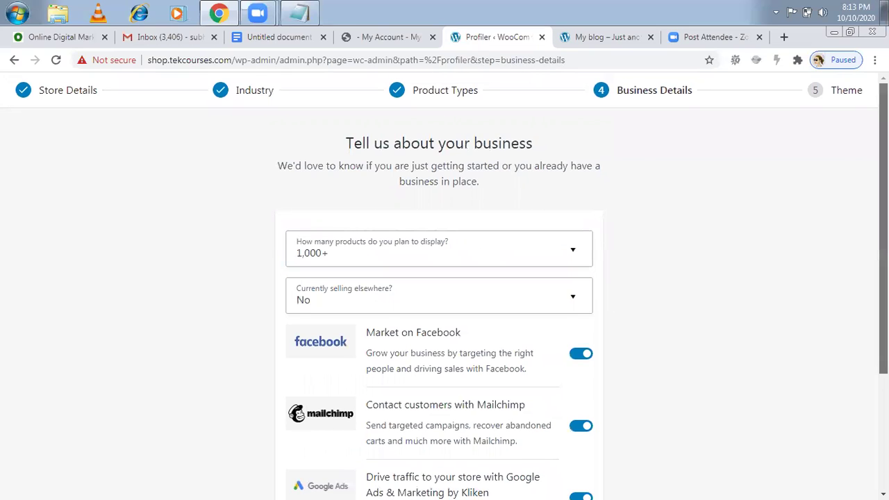
- Continue with the Facebook, Mailchimp and Google Ads toggles on, then review the Theme step
scroll(444, 278, "down", 2)
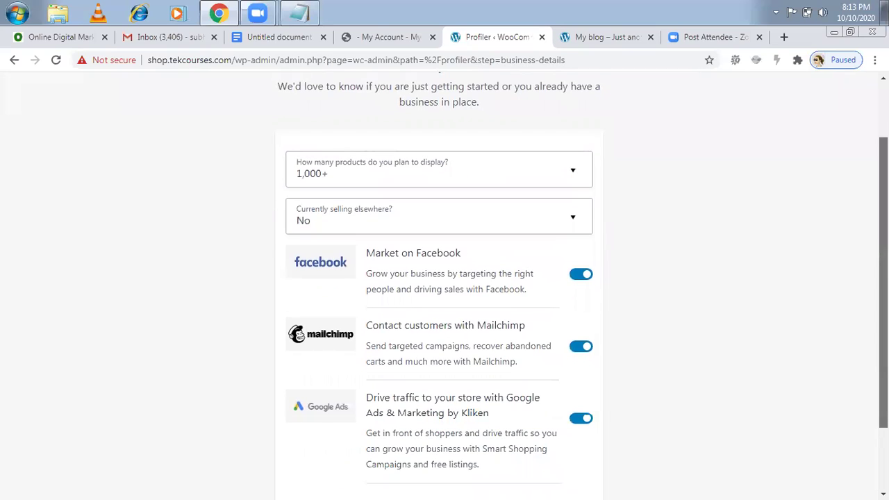
scroll(686, 232, "down", 1)
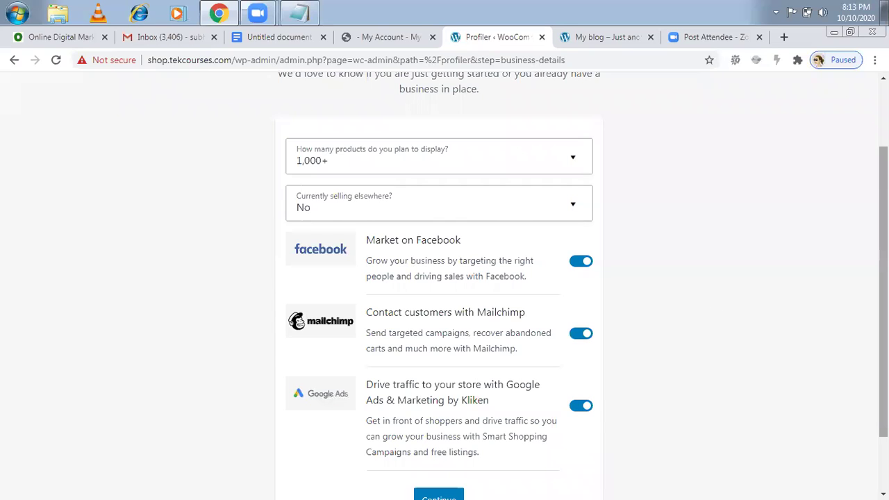
scroll(883, 277, "down", 1)
scroll(595, 273, "up", 1)
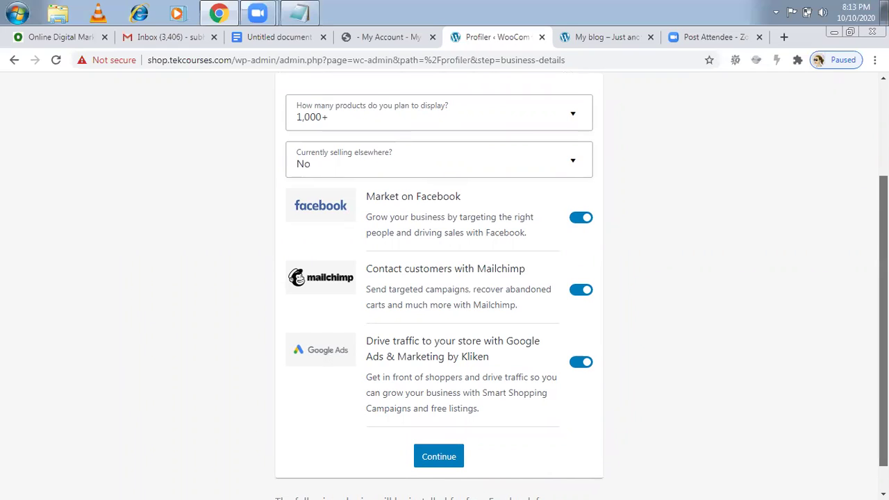
scroll(581, 289, "down", 1)
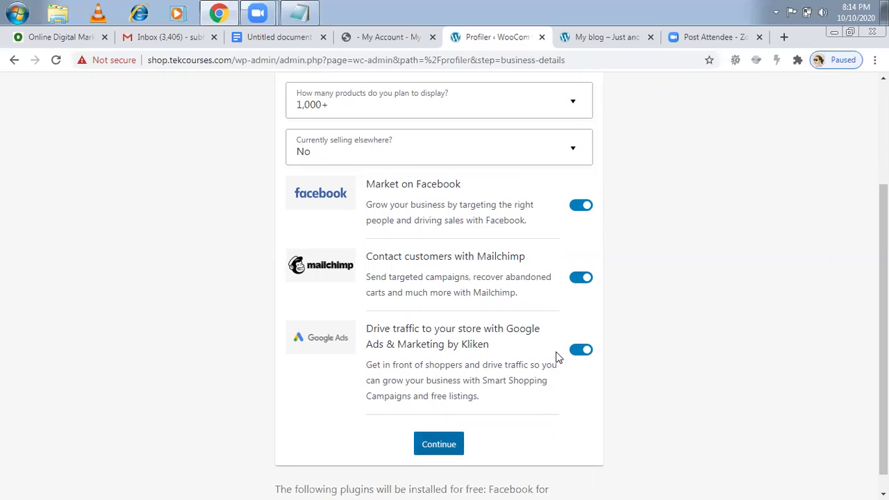
key("Return")
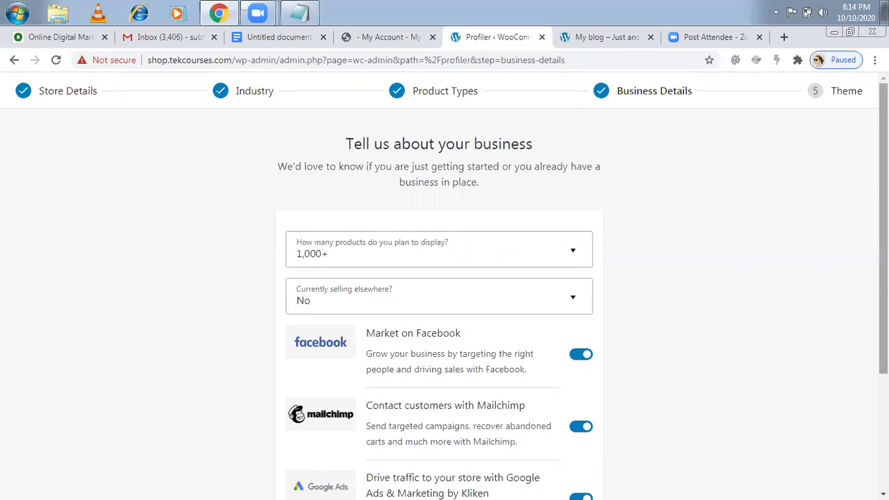
scroll(444, 278, "down", 3)
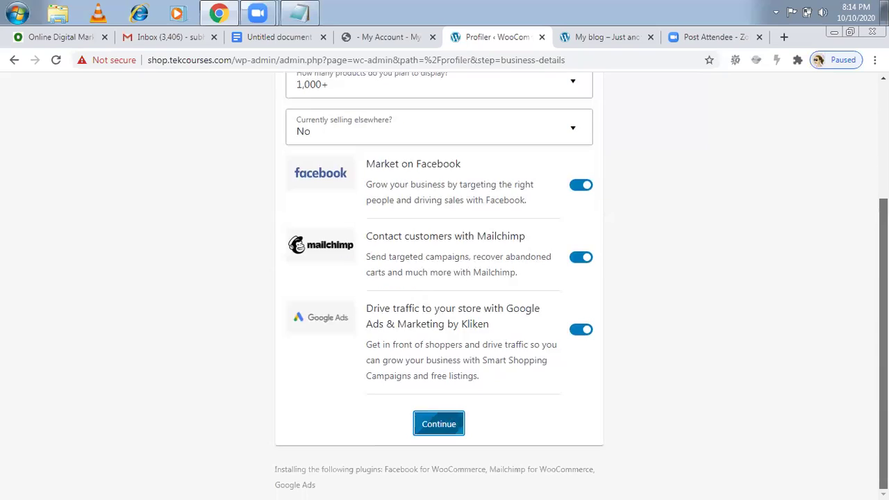
scroll(445, 278, "up", 3)
scroll(861, 121, "up", 1)
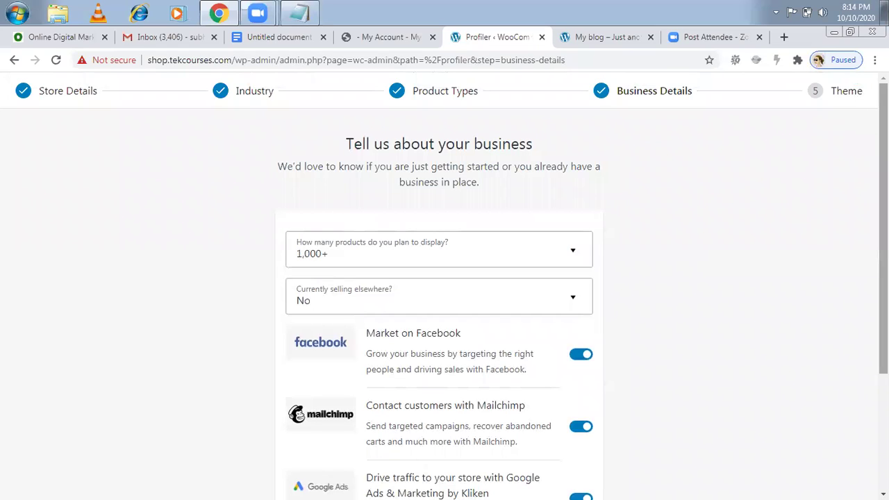
scroll(444, 278, "down", 3)
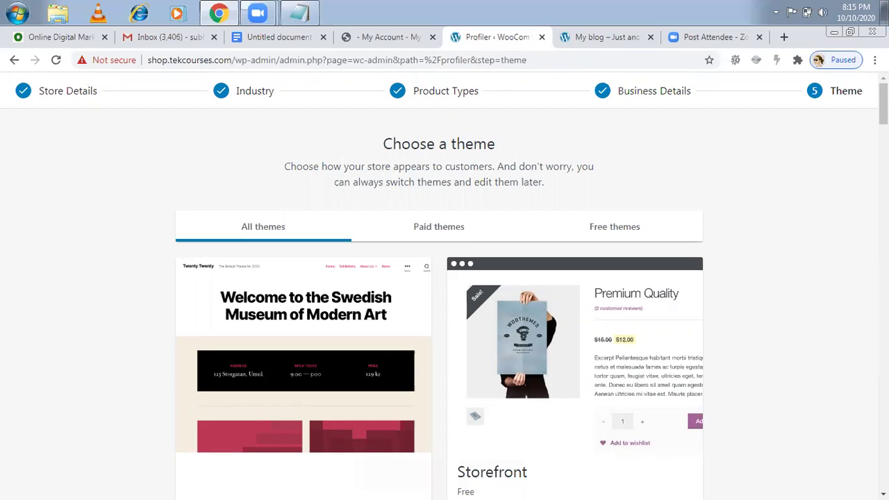
scroll(444, 292, "down", 2)
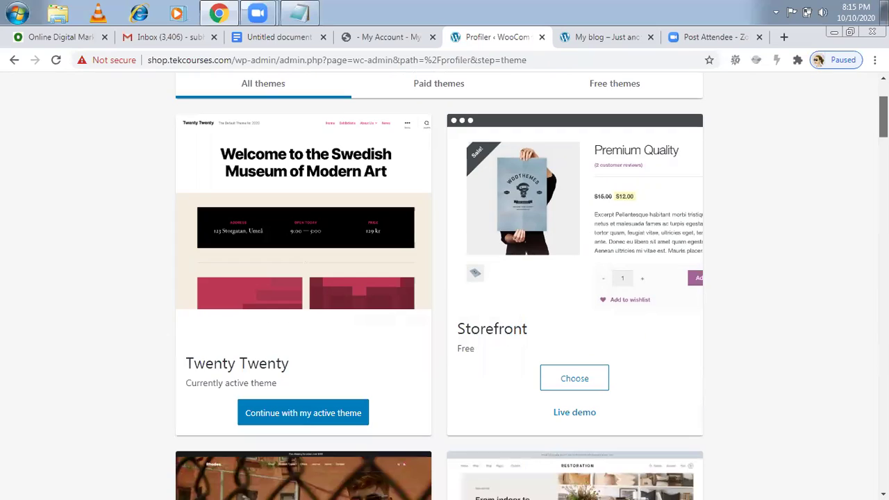
scroll(444, 292, "down", 1)
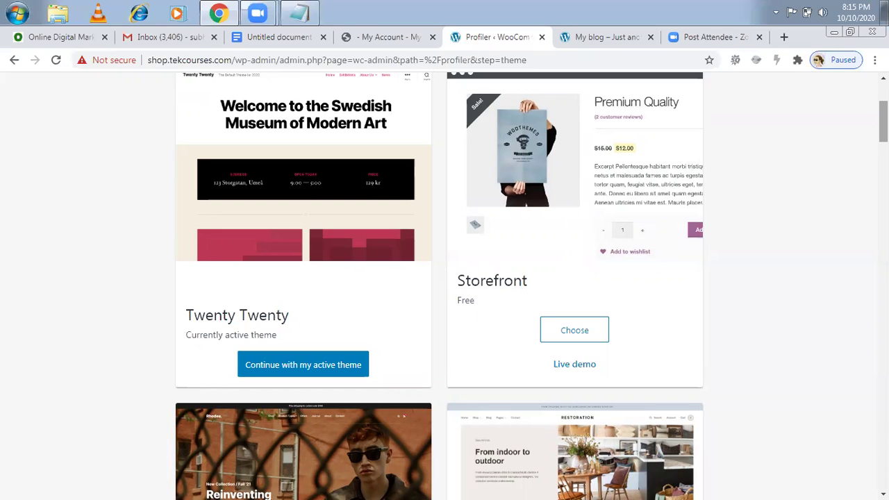
scroll(445, 278, "up", 2)
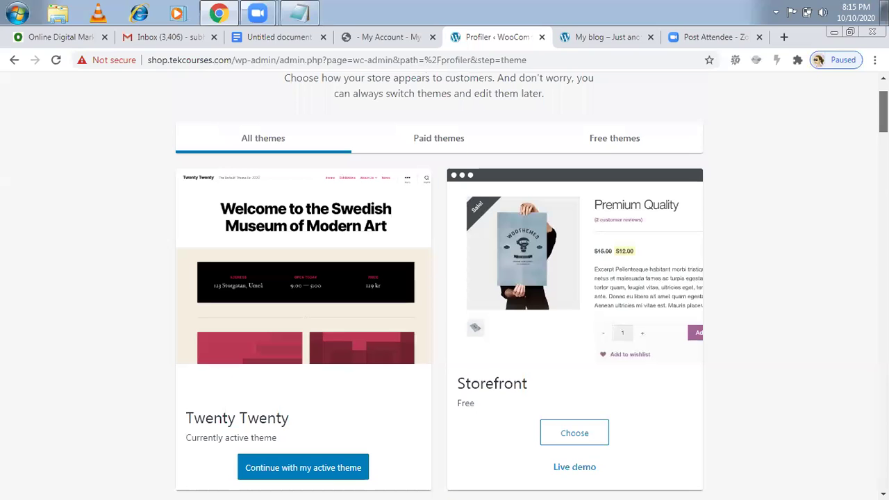
scroll(445, 278, "down", 1)
scroll(444, 278, "down", 1)
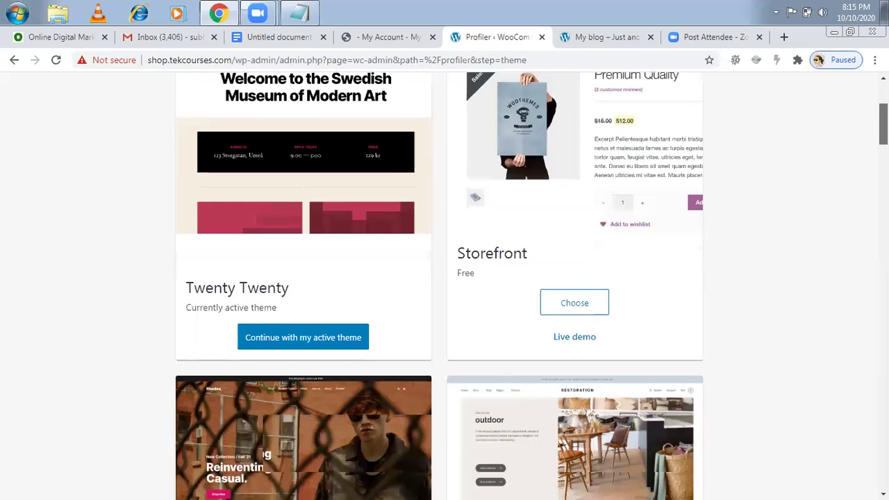
scroll(444, 278, "down", 10)
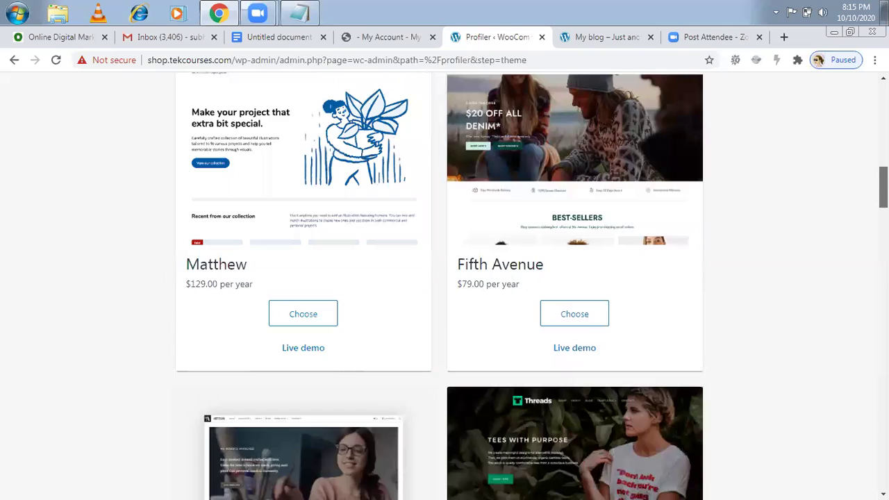
scroll(444, 278, "down", 8)
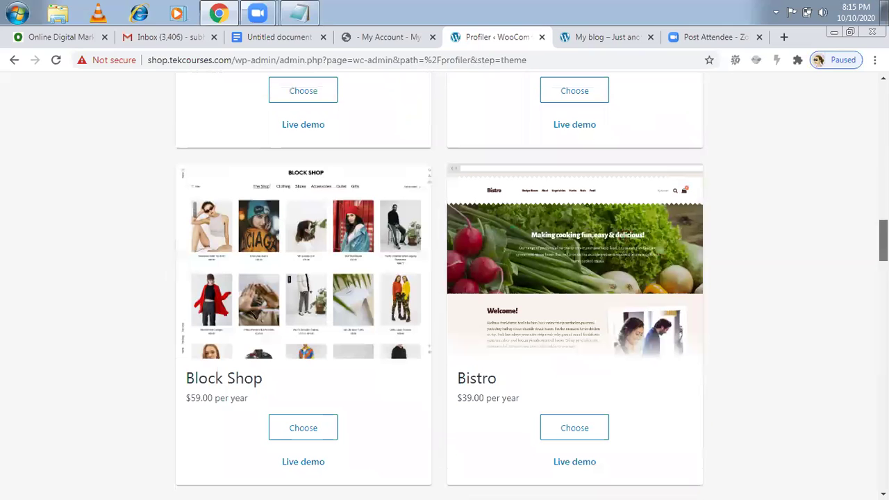
scroll(444, 278, "down", 2)
scroll(445, 278, "down", 4)
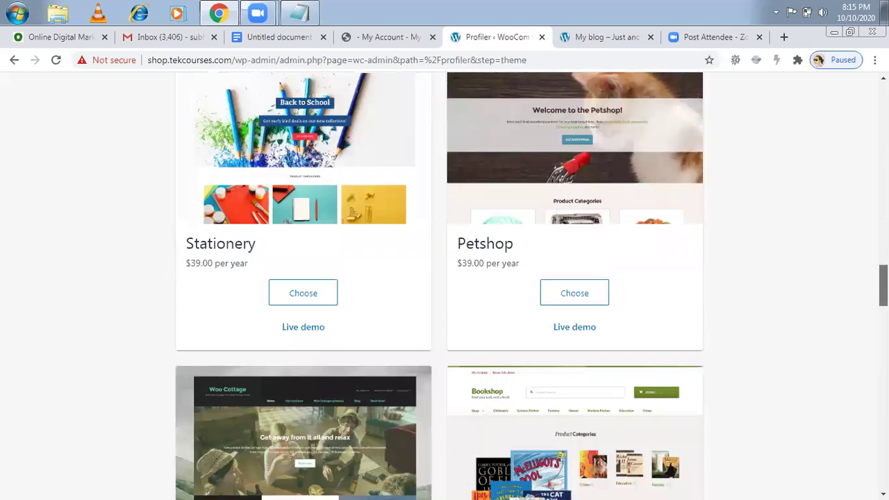
scroll(444, 277, "down", 4)
scroll(444, 278, "down", 1)
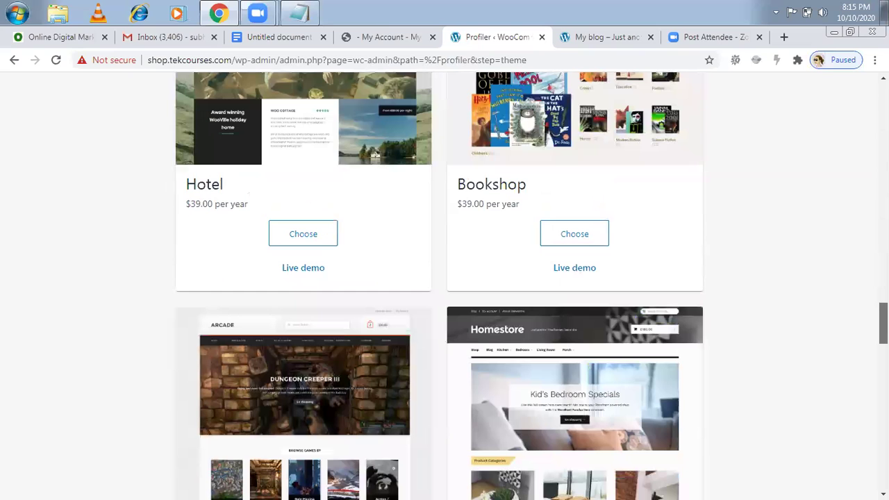
scroll(445, 278, "up", 20)
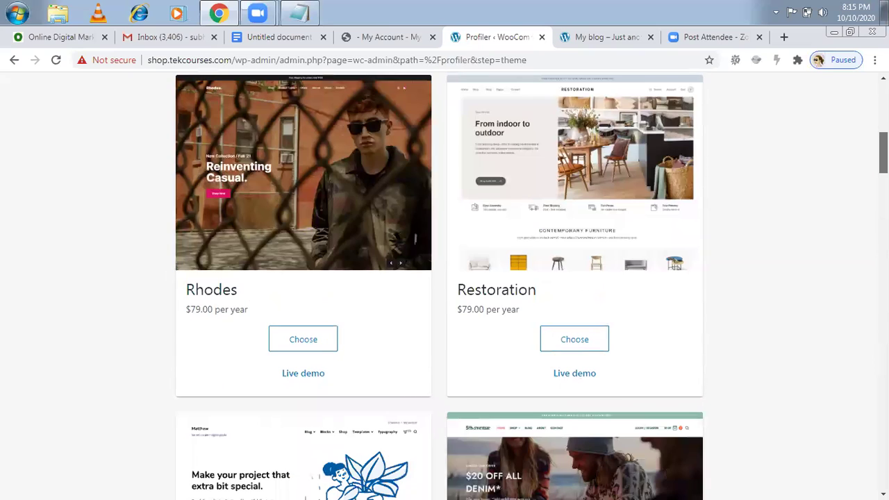
scroll(581, 175, "up", 6)
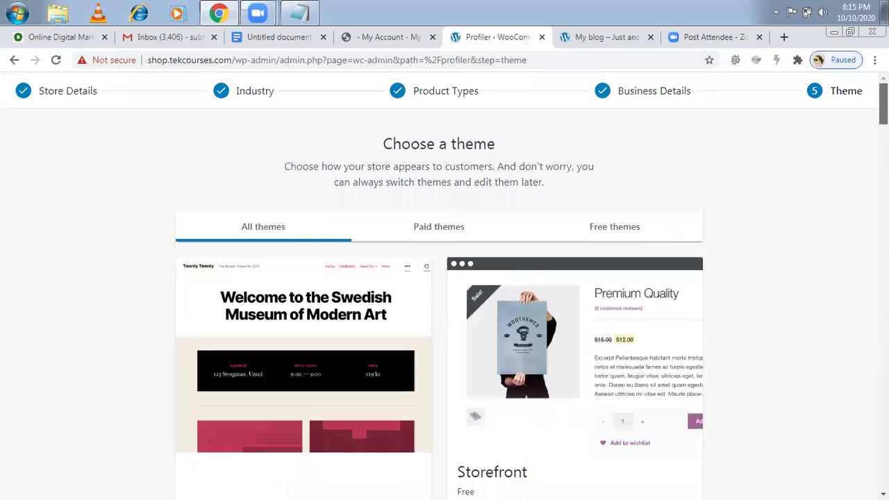
- Browse the free theme listing, then the paid theme listing, to compare them
left_click(598, 233)
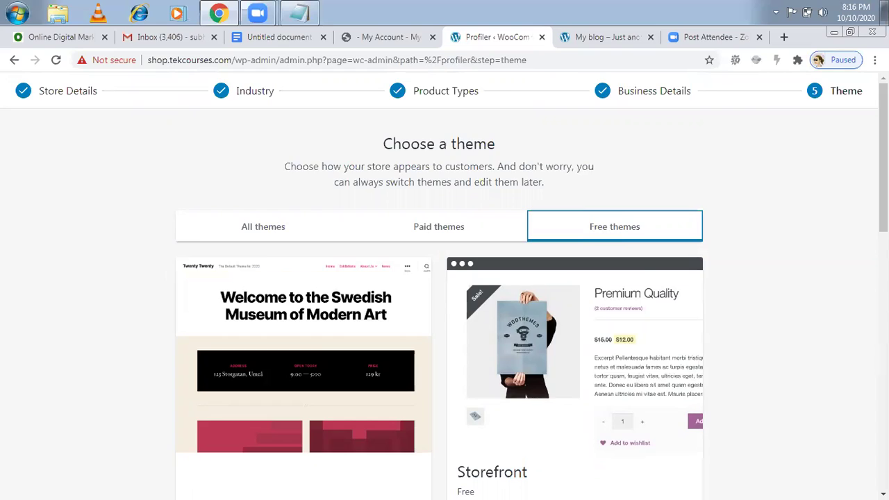
scroll(445, 285, "down", 8)
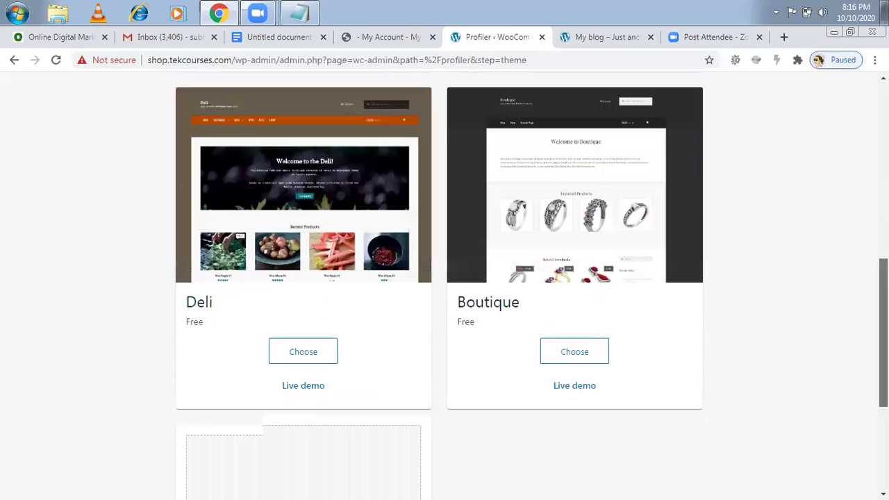
scroll(865, 264, "down", 1)
scroll(861, 250, "up", 5)
scroll(851, 159, "up", 4)
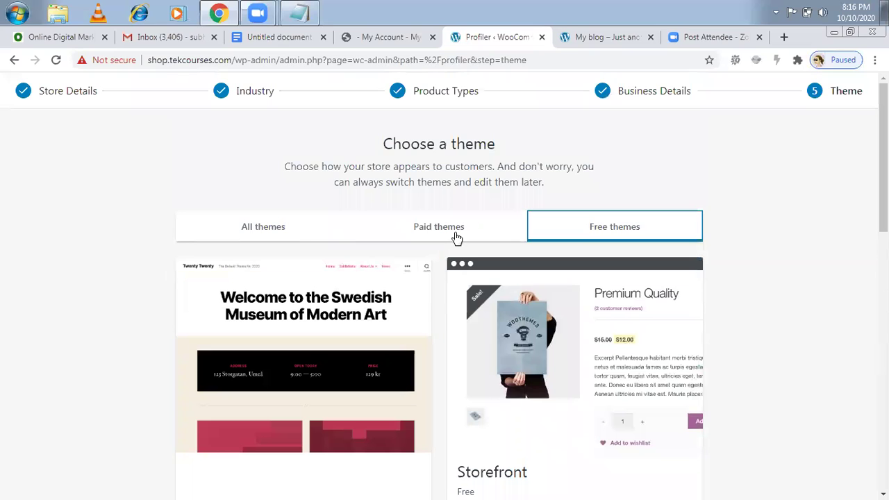
left_click(455, 233)
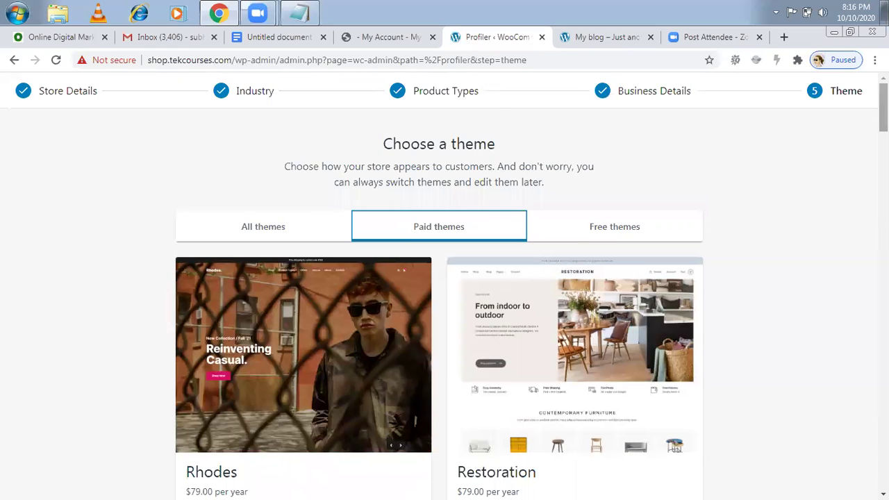
scroll(539, 243, "down", 2)
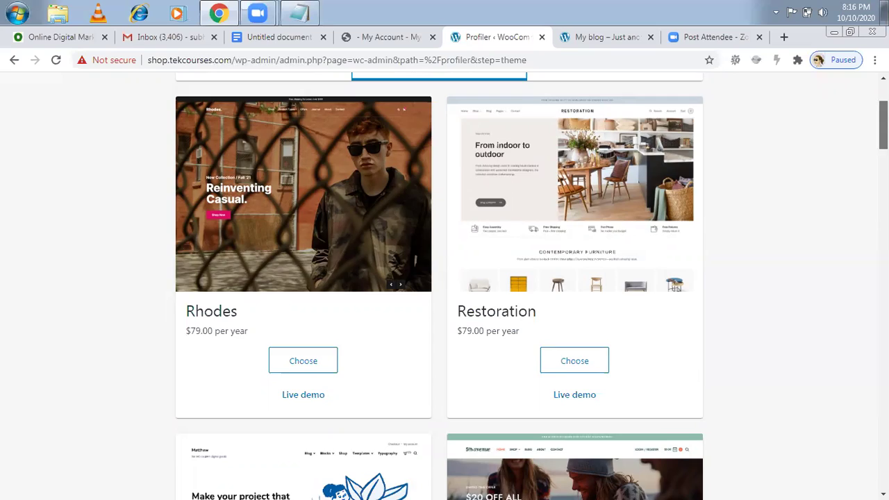
scroll(445, 292, "down", 5)
scroll(444, 292, "up", 7)
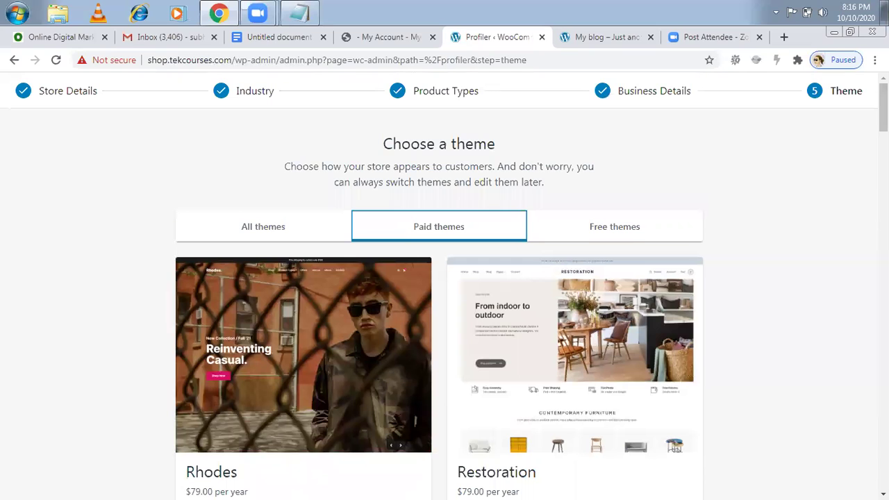
- Return to the free themes and choose Storefront as the store's theme
left_click(631, 230)
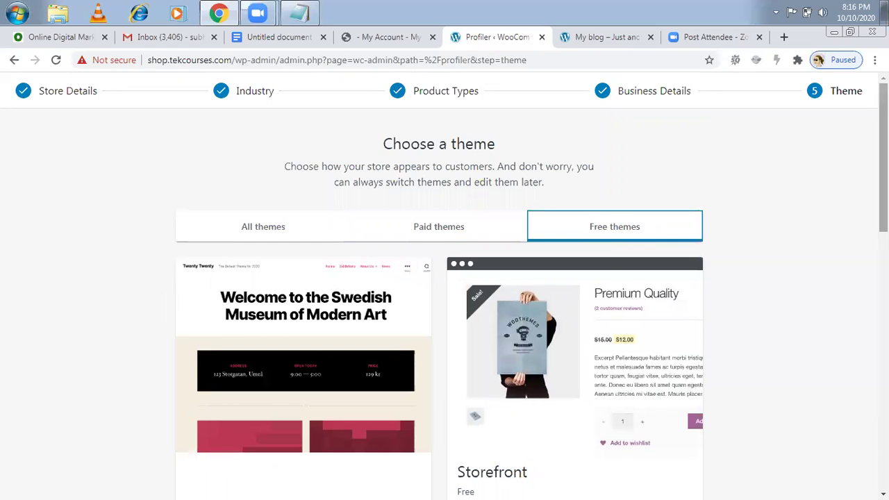
scroll(833, 148, "down", 2)
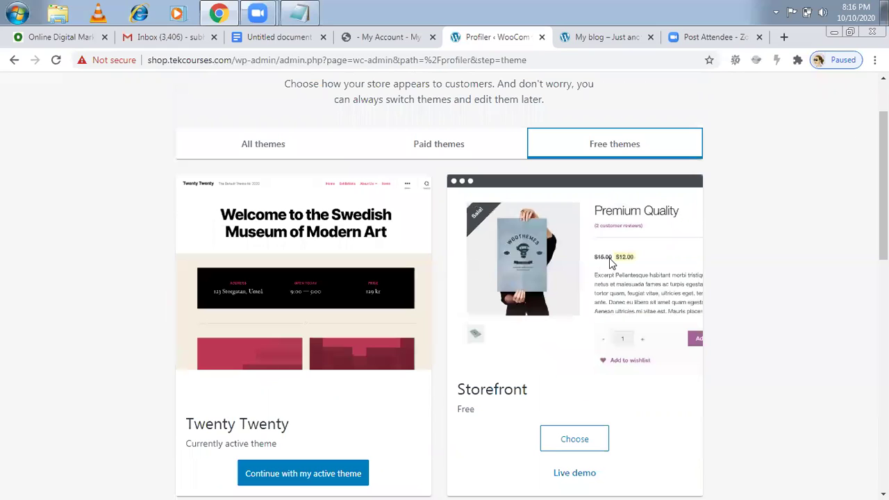
scroll(439, 278, "down", 1)
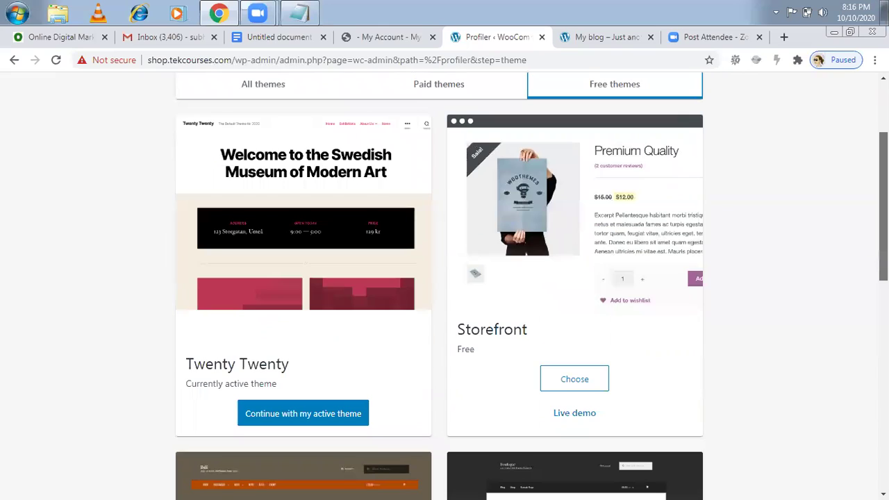
scroll(678, 232, "down", 1)
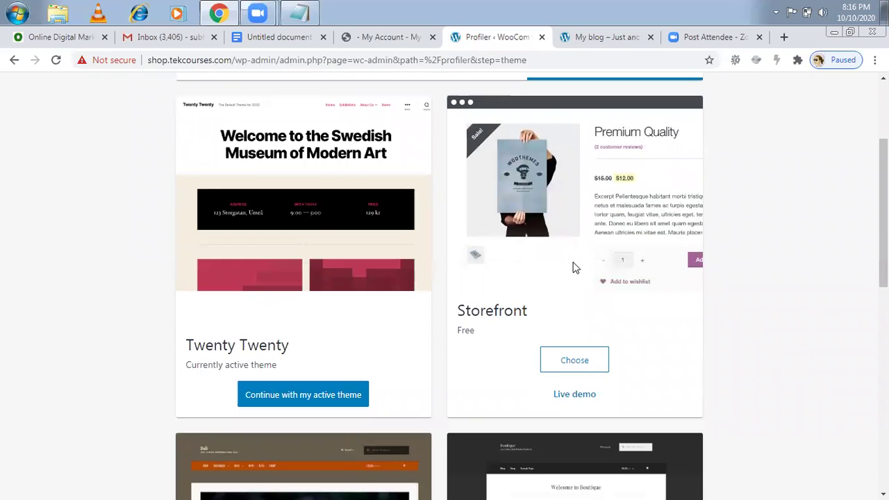
scroll(574, 268, "down", 2)
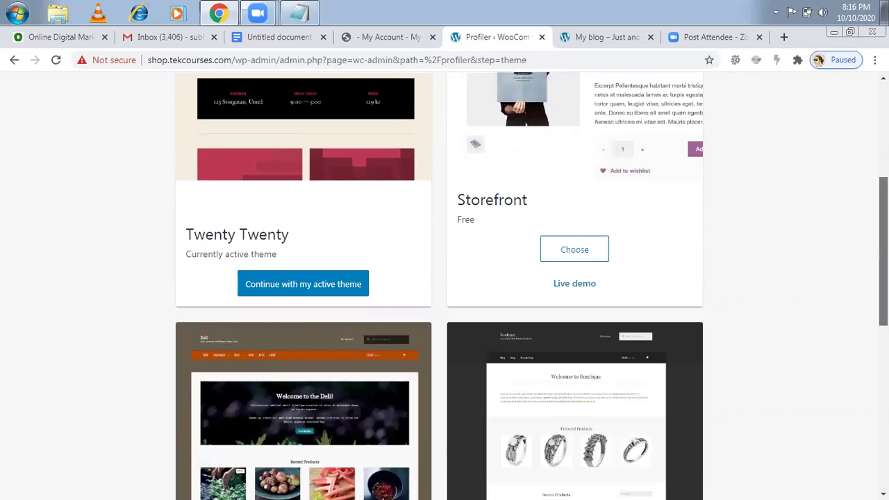
scroll(439, 285, "down", 3)
scroll(568, 268, "up", 3)
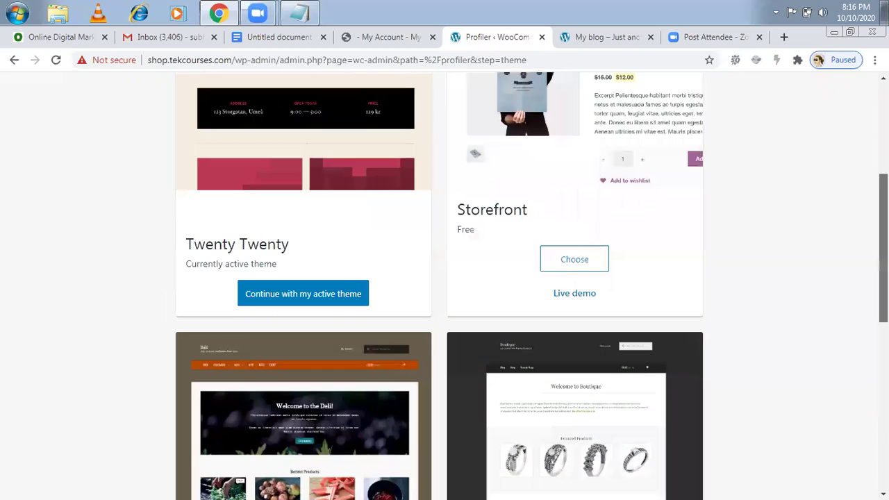
left_click(574, 259)
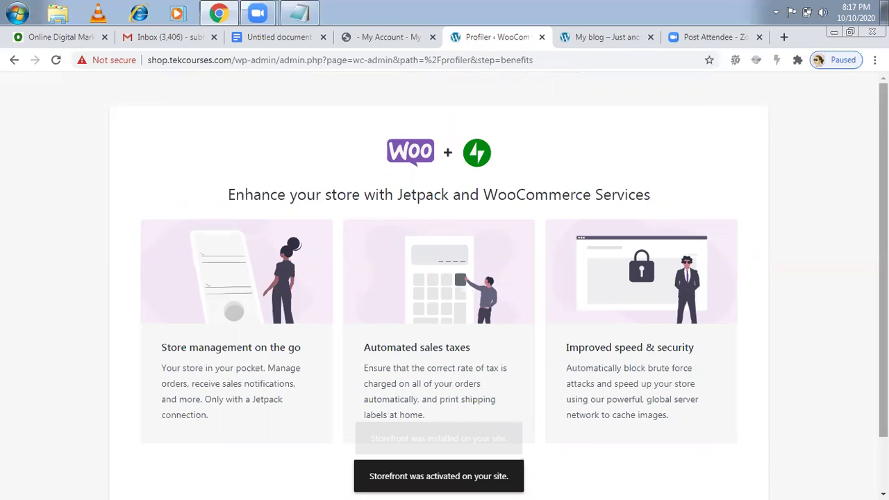
- After Storefront installs, decline Jetpack and WooCommerce Services with No thanks
scroll(444, 277, "down", 1)
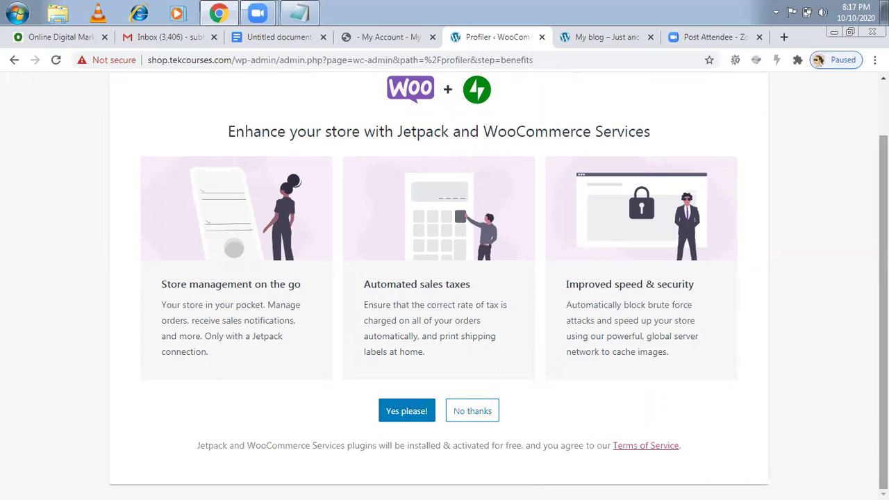
scroll(498, 286, "up", 1)
scroll(512, 175, "up", 1)
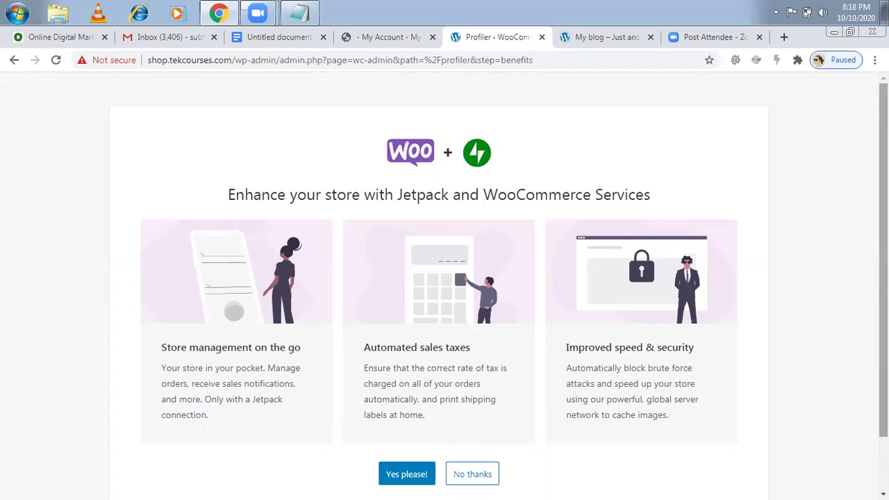
scroll(444, 278, "down", 2)
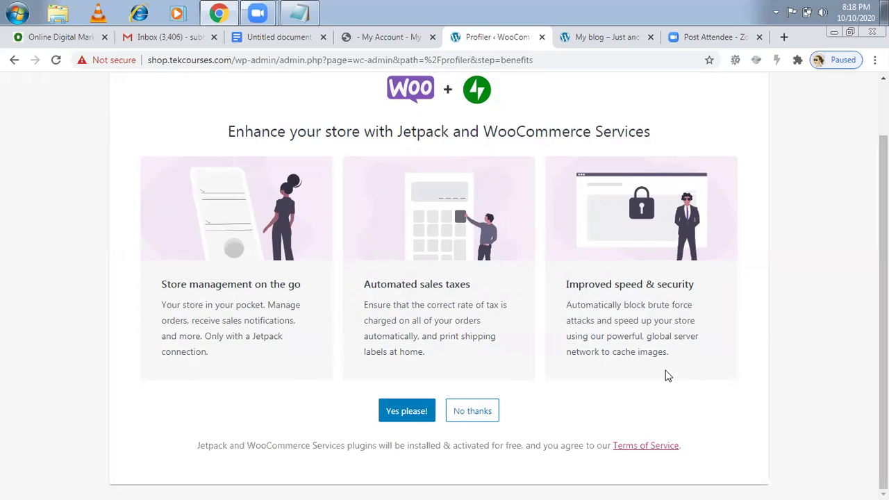
left_click(470, 412)
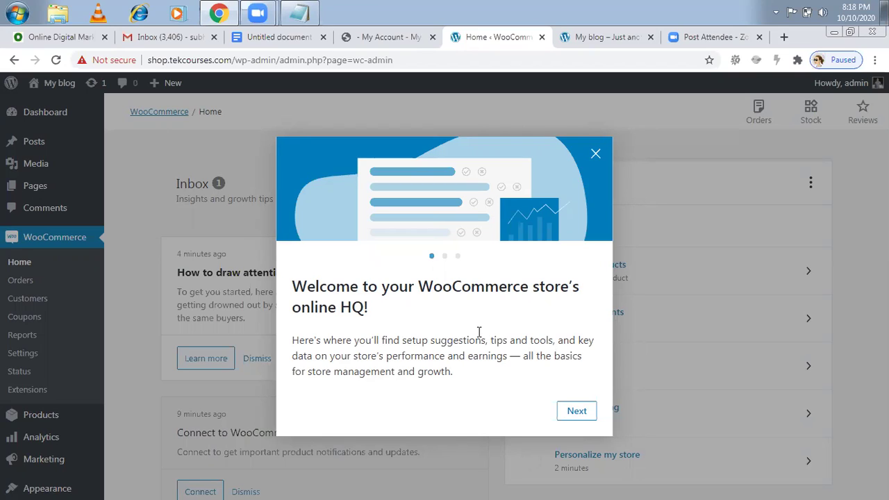
- Step through the welcome tour slides and close it with Let's go
left_click(567, 413)
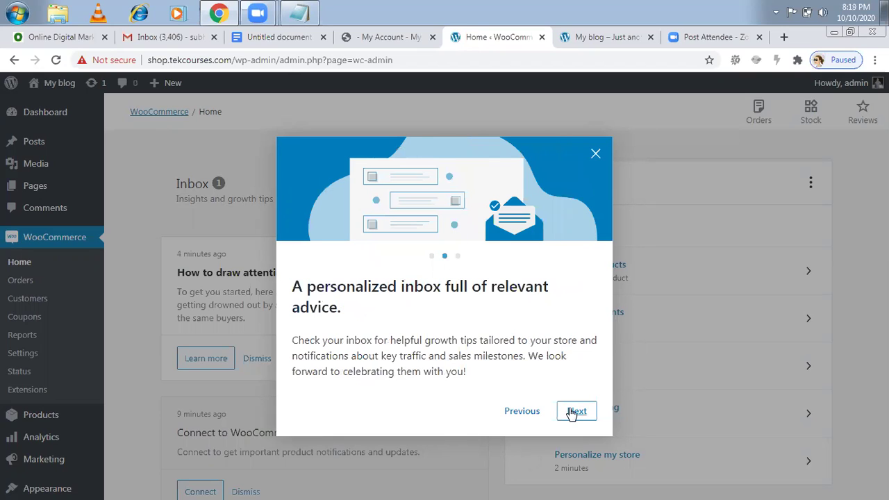
left_click(571, 413)
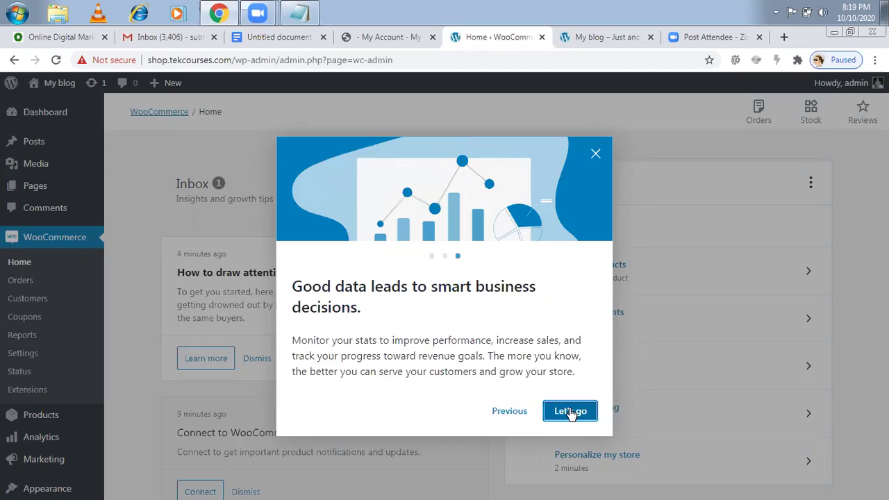
left_click(570, 411)
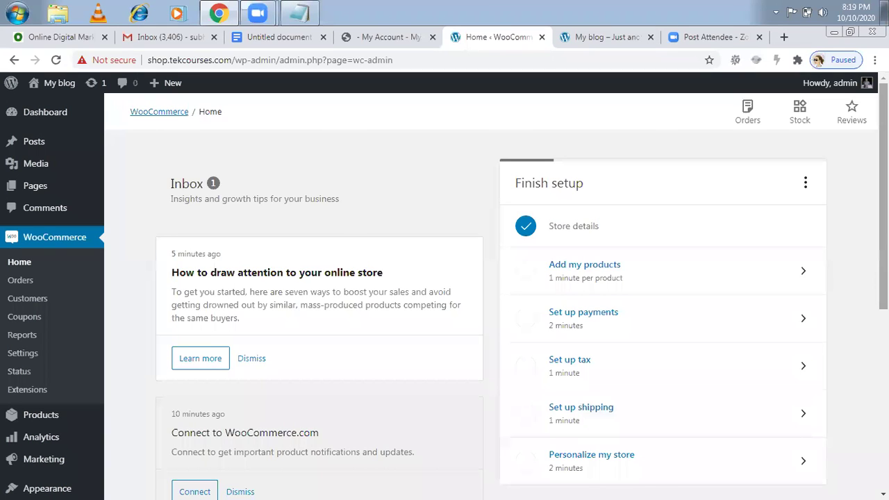
scroll(496, 292, "down", 1)
- Review WooCommerce Home's zero sales and orders, then switch to the My blog tab
scroll(521, 291, "up", 1)
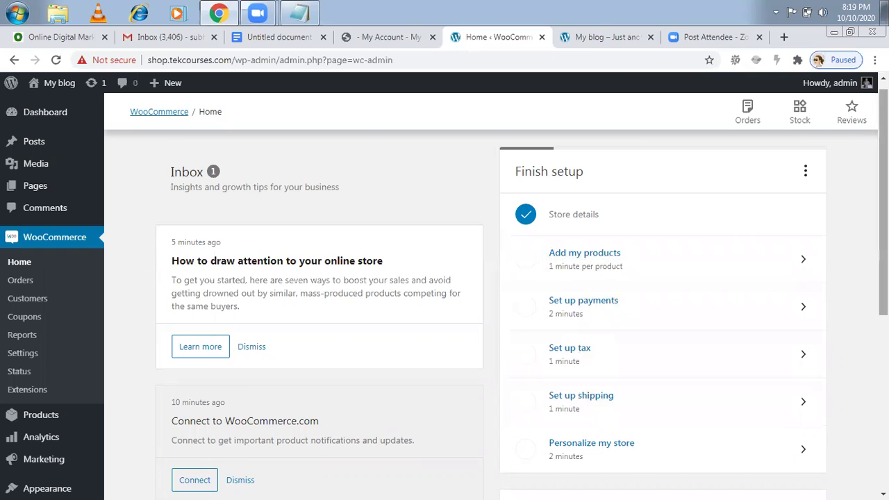
scroll(631, 375, "down", 1)
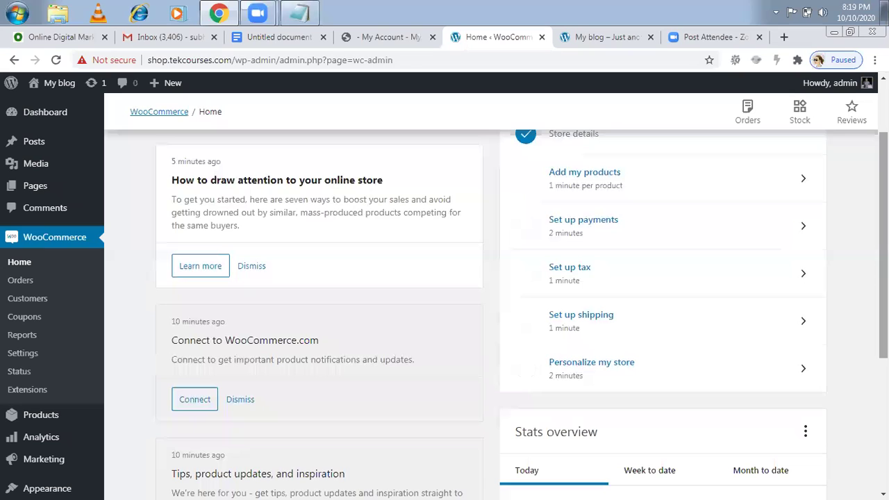
scroll(496, 313, "down", 2)
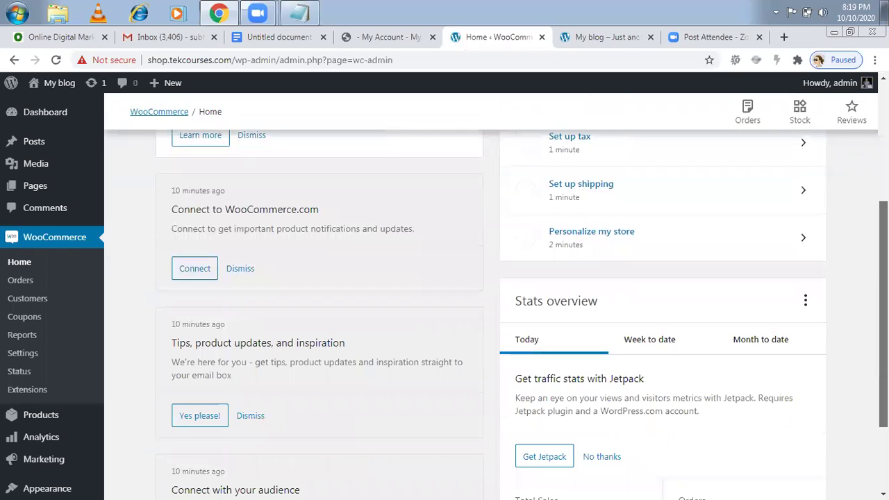
scroll(497, 312, "down", 2)
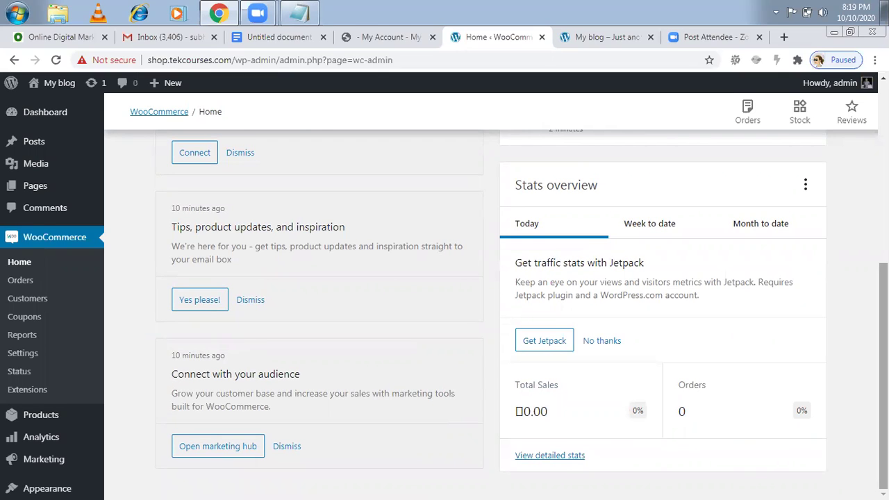
scroll(486, 313, "up", 2)
scroll(486, 312, "up", 1)
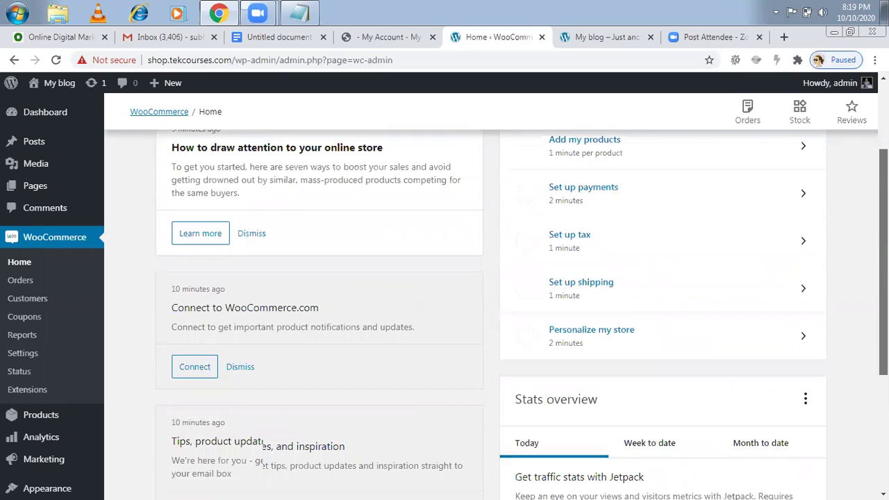
scroll(486, 312, "up", 2)
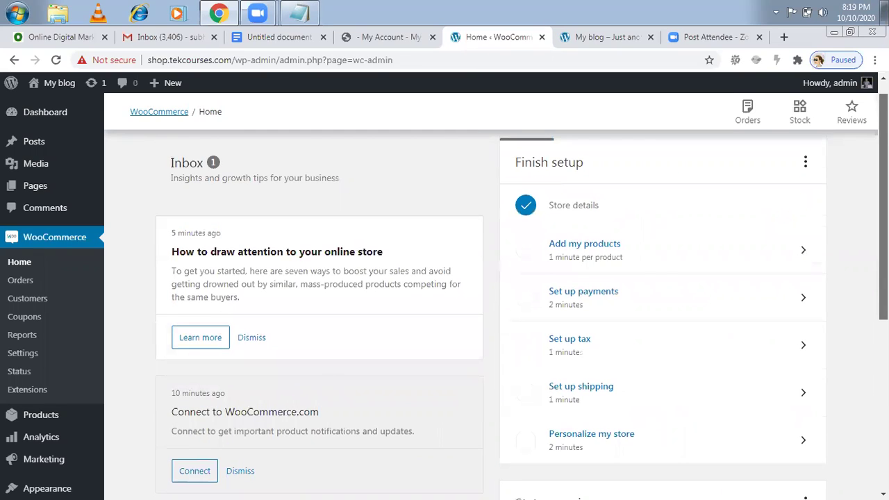
left_click(584, 39)
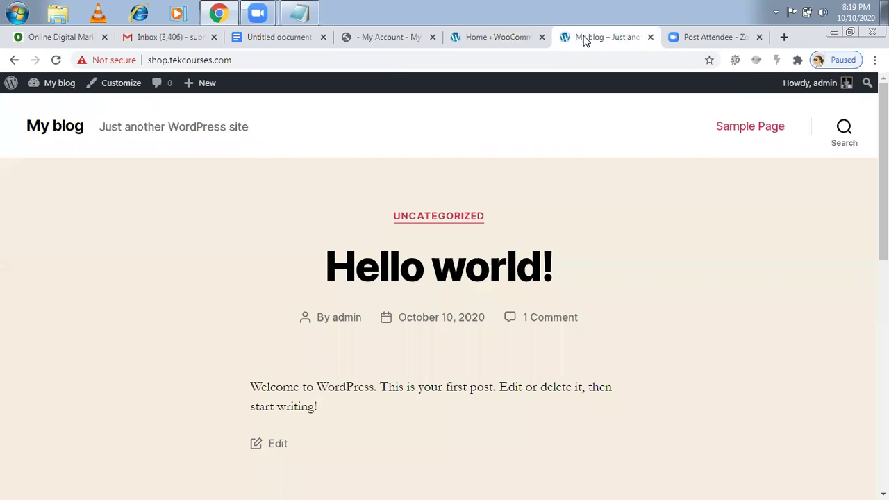
- Reload the blog's front page to see the new Storefront theme
left_click(57, 60)
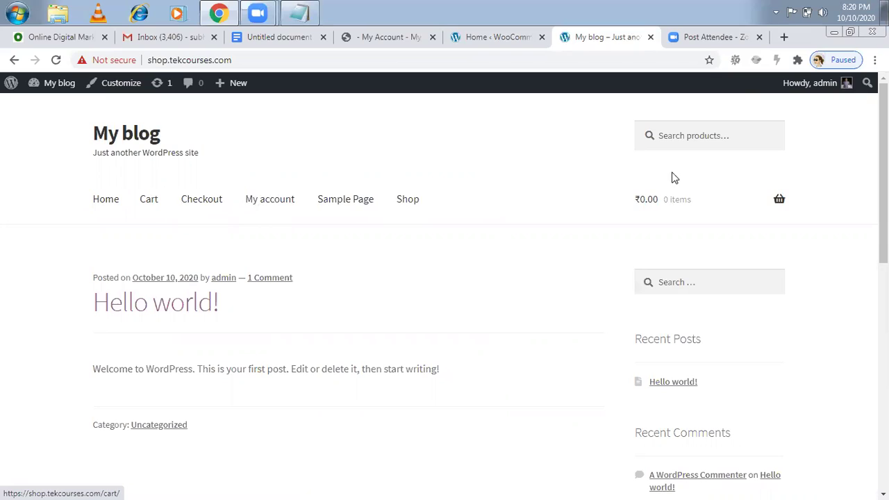
mouse_move(699, 205)
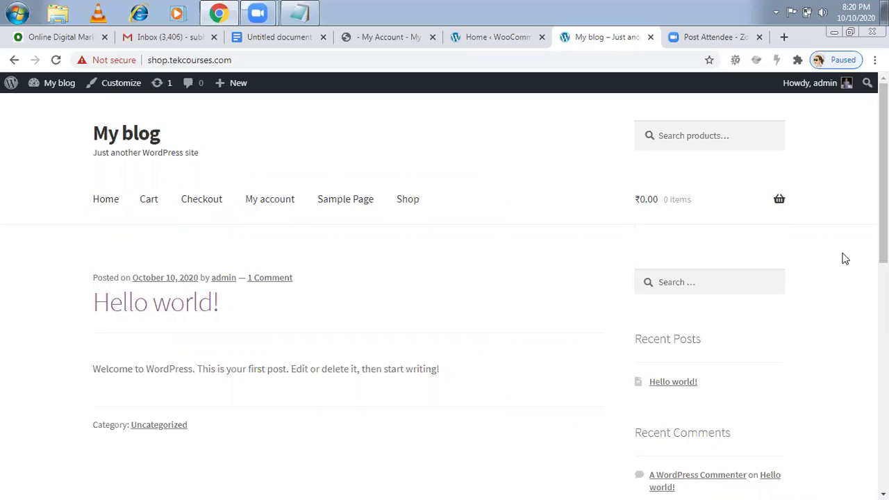
scroll(445, 291, "down", 5)
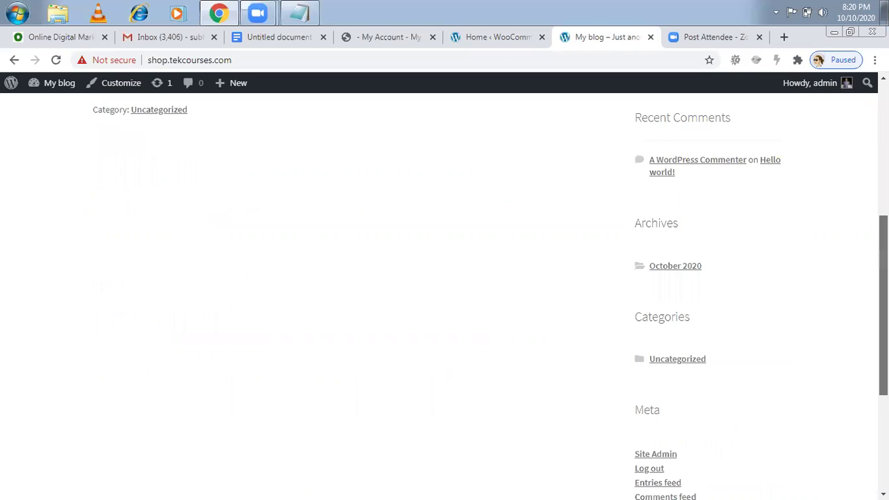
scroll(444, 292, "up", 5)
scroll(99, 211, "up", 1)
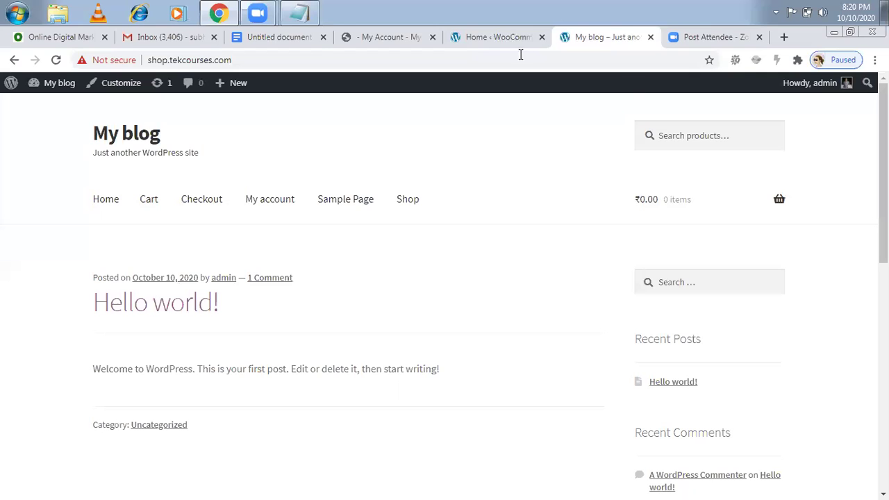
- Switch between the browser tabs and end on the Home ‹ WooCommerce tab
left_click(497, 39)
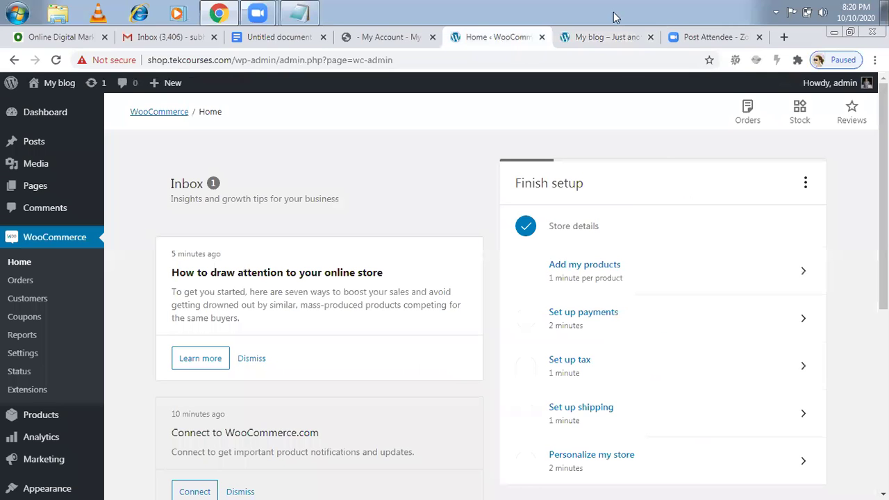
left_click(590, 39)
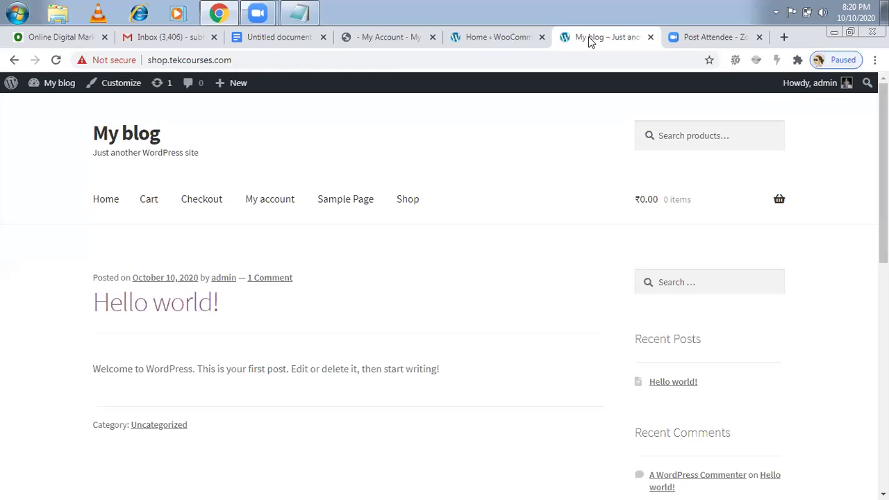
left_click(468, 43)
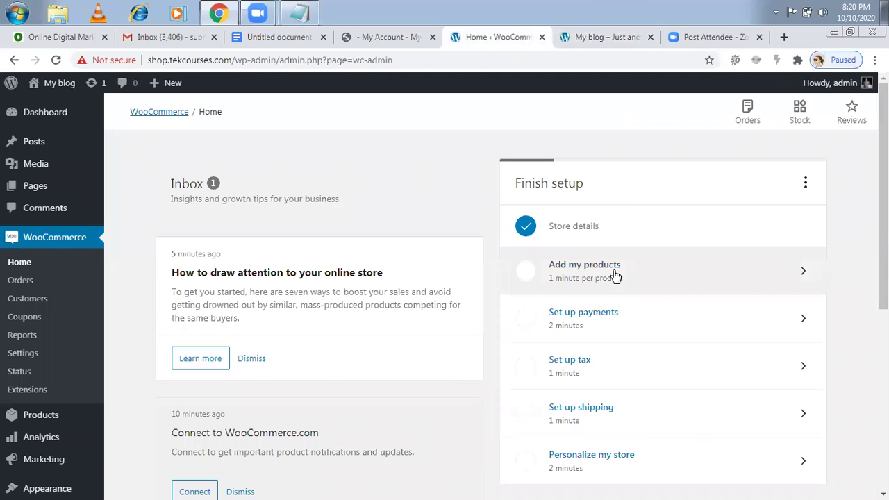
- Choose Add my products from the Finish setup checklist
left_click(800, 274)
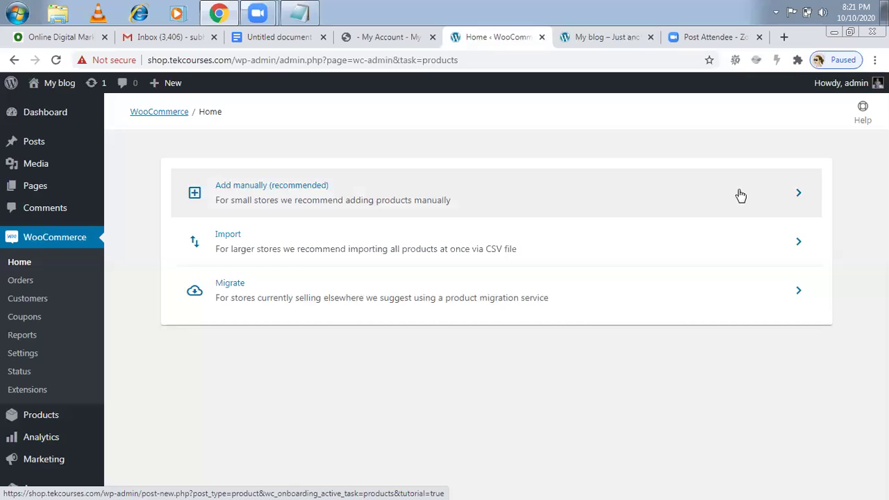
- Pick Add manually (recommended) and look over the blank Add New product page
left_click(798, 196)
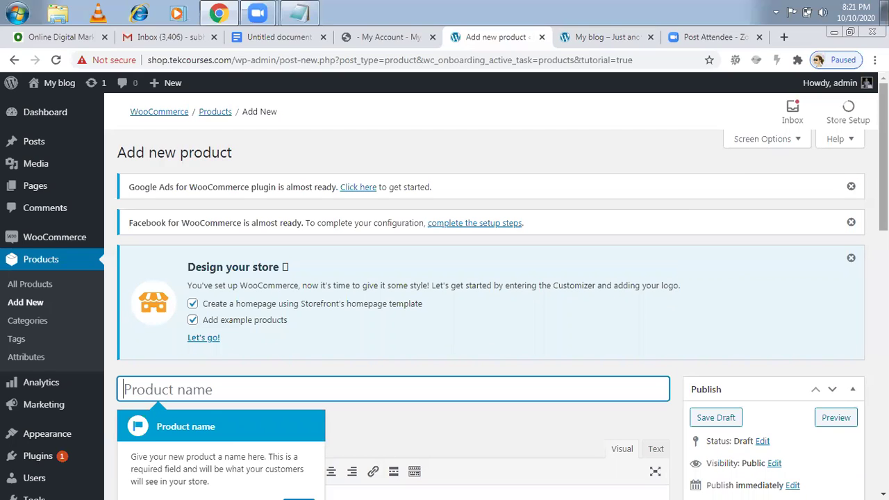
scroll(486, 292, "down", 1)
scroll(486, 291, "down", 1)
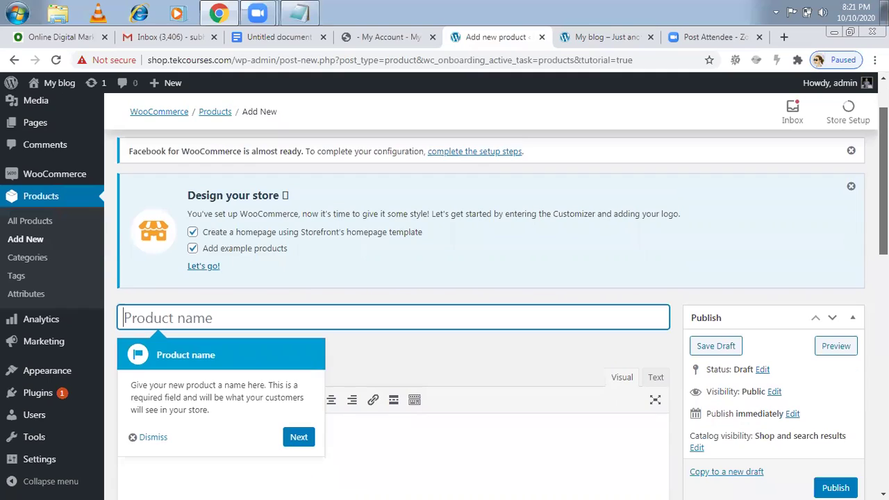
scroll(486, 292, "down", 1)
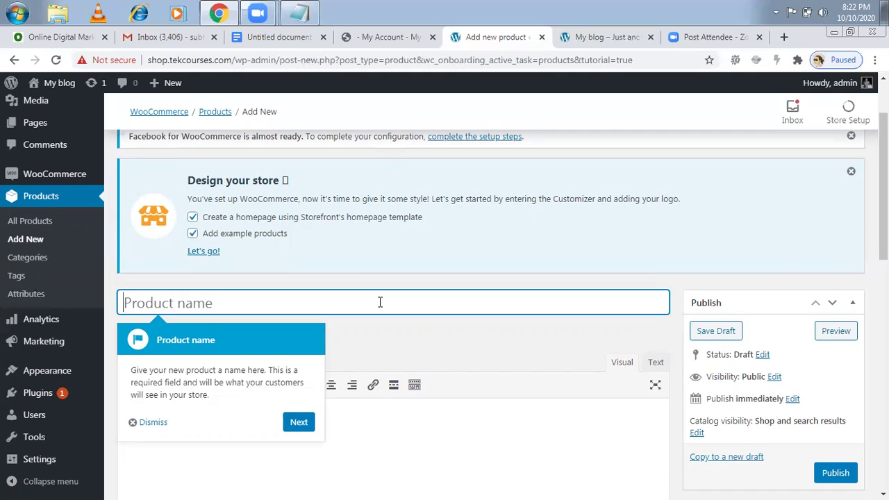
- Enter 'Pattu Saree' as the product name, then select that title text
type("Pa")
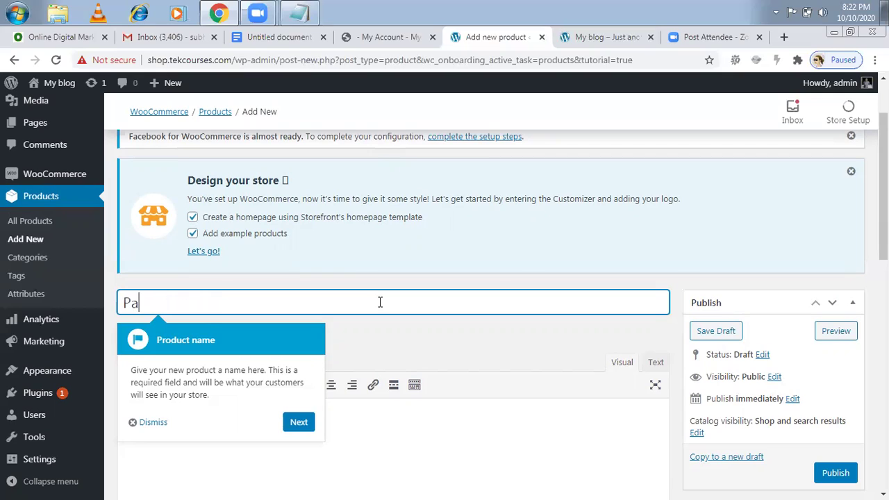
type("ttu Sa")
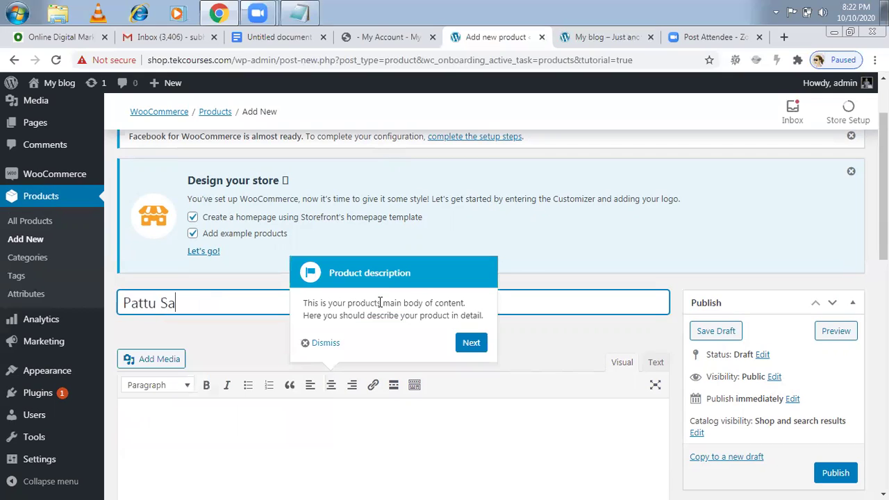
type("ree")
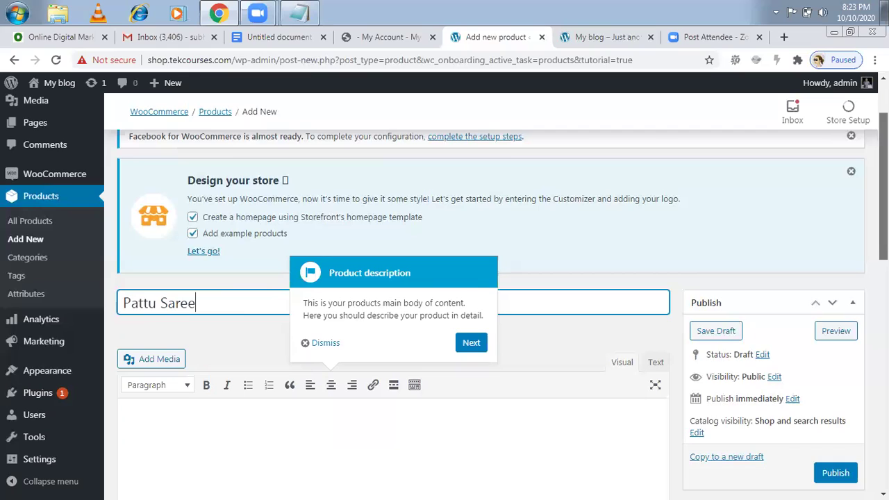
scroll(416, 246, "down", 1)
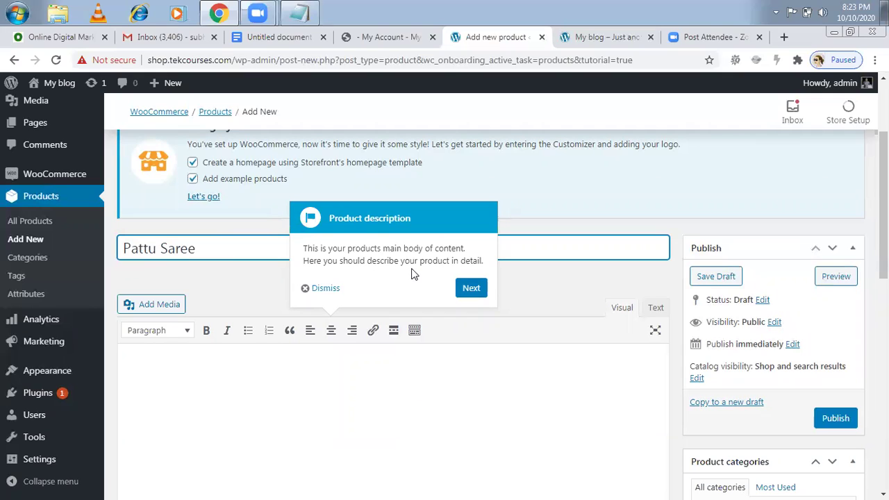
left_click(216, 371)
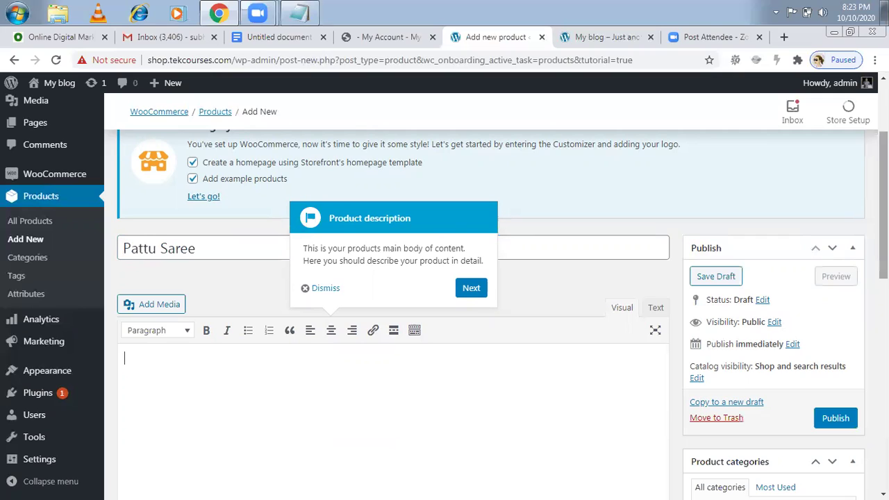
triple_click(197, 252)
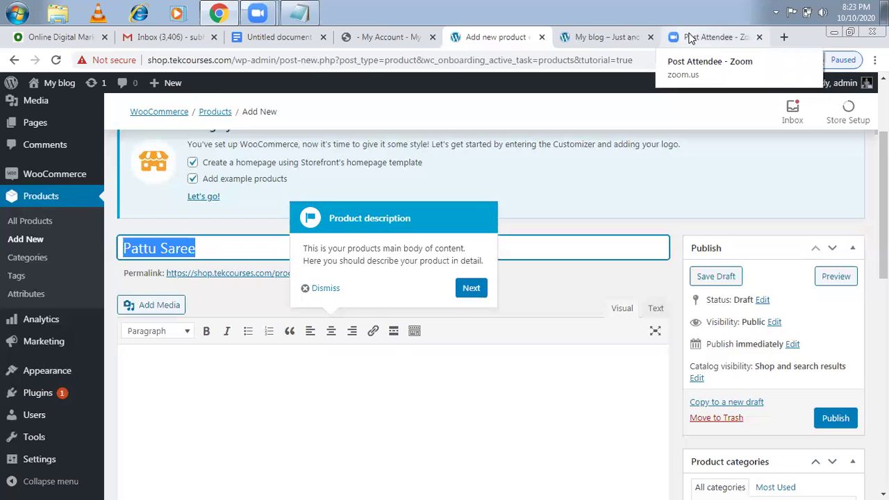
- Run a Google search for 'Pattu Saree' in a spare browser tab
left_click(691, 38)
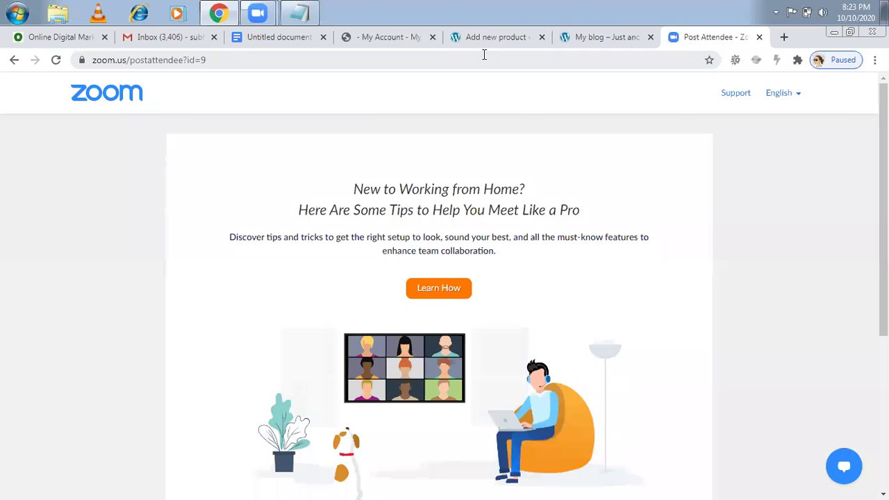
left_click(484, 54)
type("Pattu Saree")
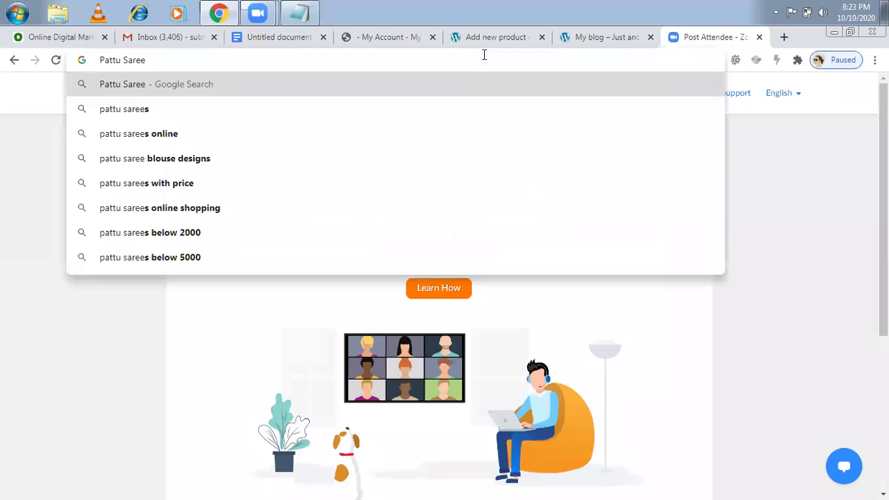
key("Return")
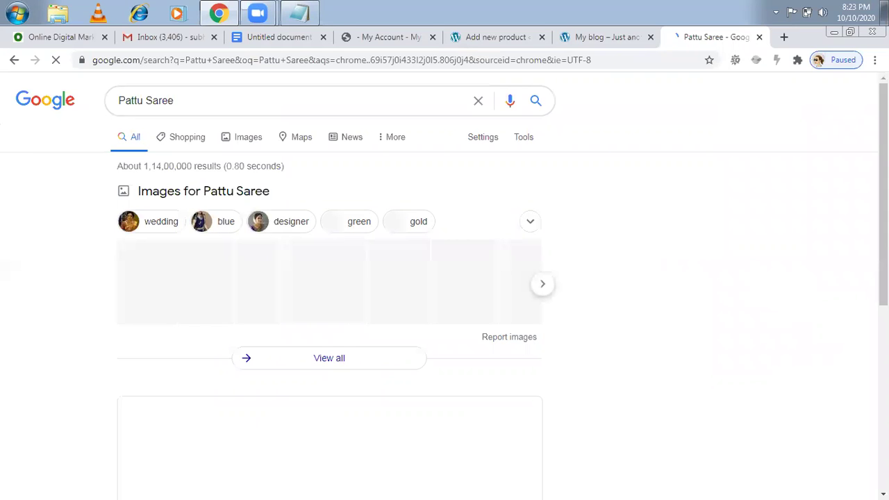
- Scroll the search results and open Myntra's pattu sarees page
scroll(444, 278, "down", 1)
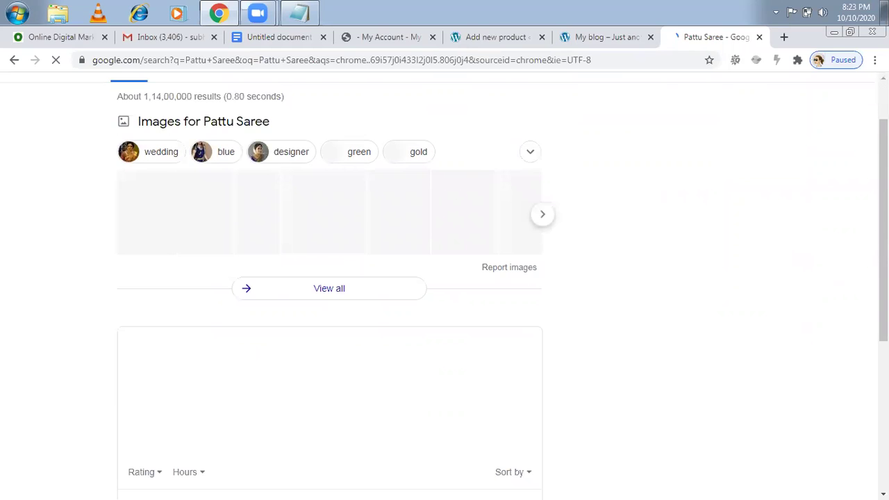
scroll(860, 196, "down", 1)
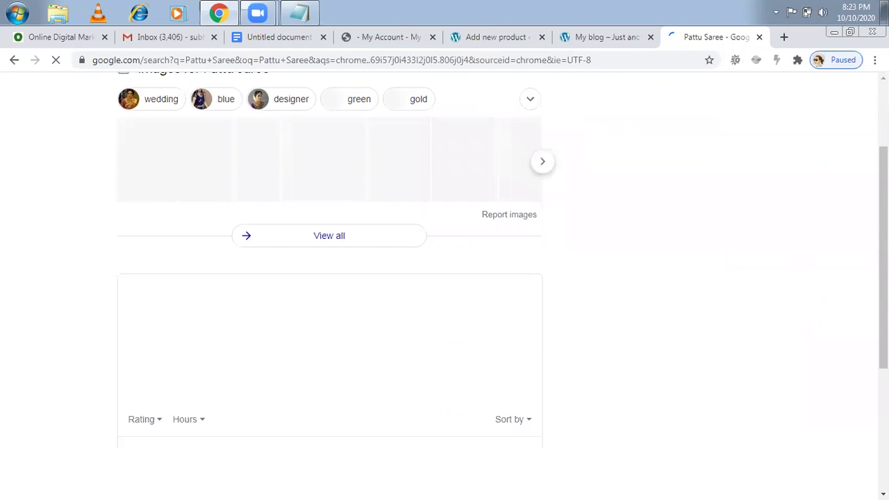
scroll(444, 277, "down", 1)
scroll(444, 278, "up", 3)
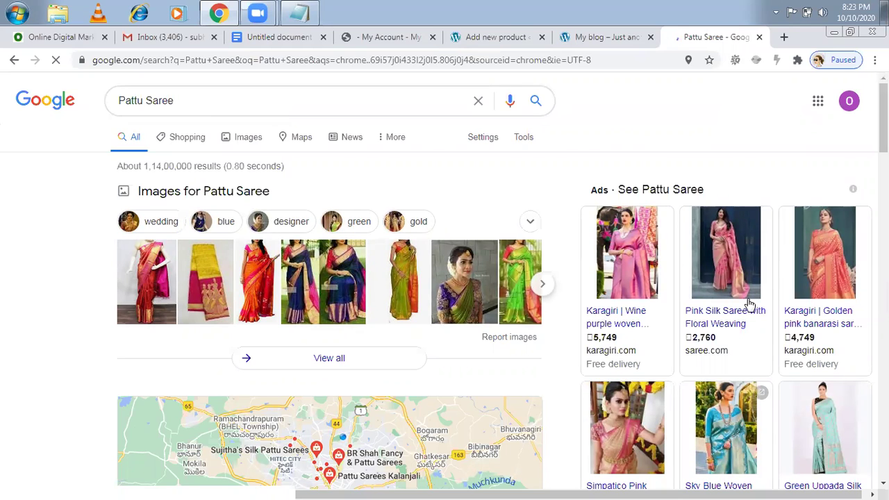
scroll(445, 278, "down", 1)
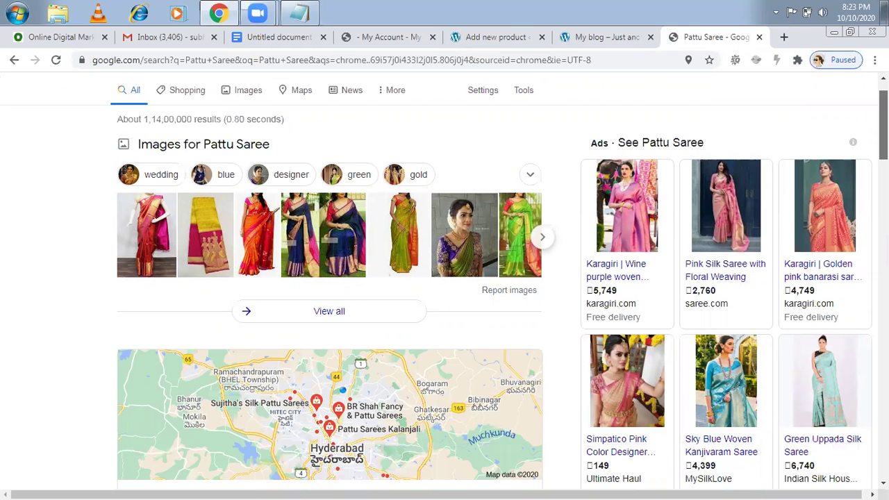
scroll(444, 299, "down", 4)
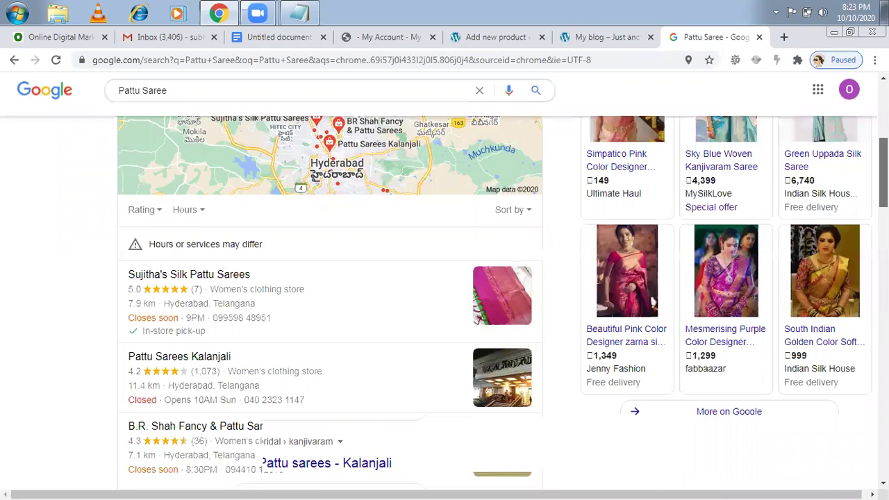
scroll(445, 298, "down", 8)
scroll(445, 299, "down", 10)
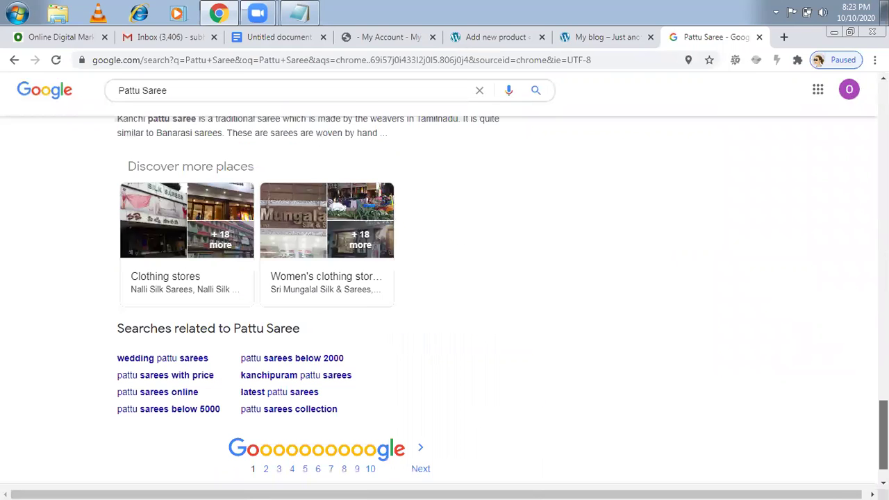
scroll(444, 298, "up", 2)
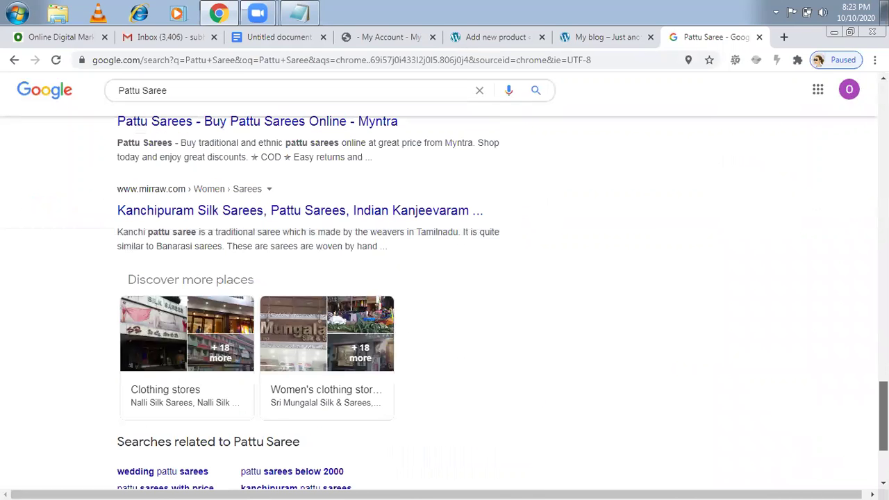
scroll(444, 299, "up", 16)
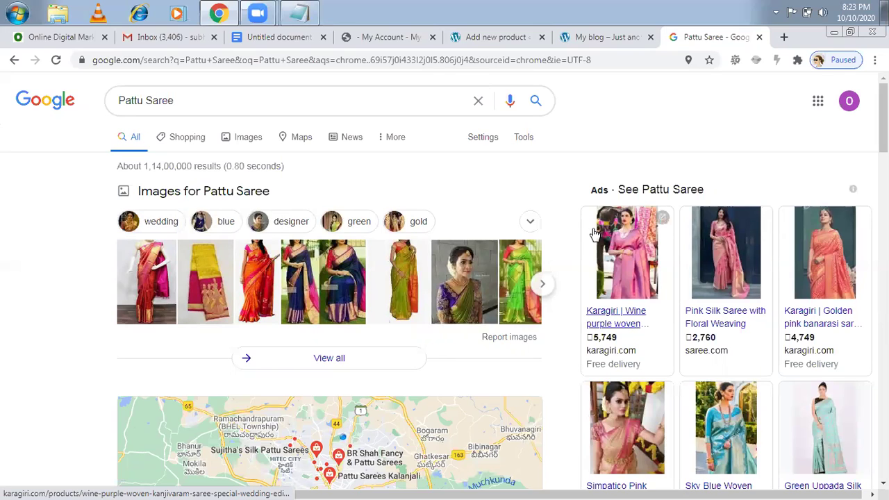
mouse_move(755, 327)
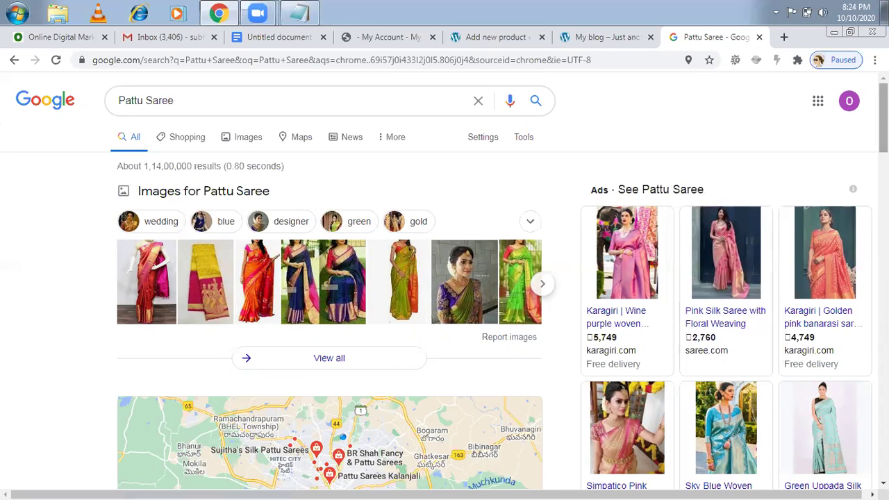
scroll(653, 327, "down", 4)
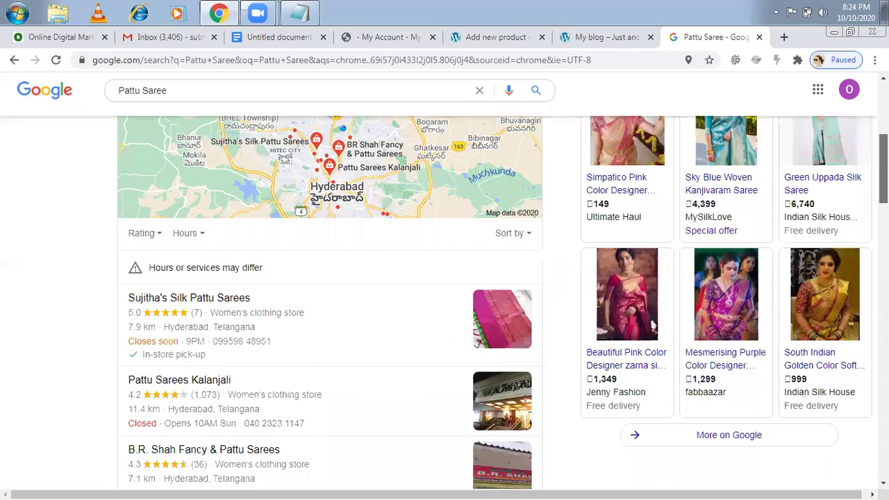
scroll(653, 326, "down", 5)
scroll(653, 326, "down", 4)
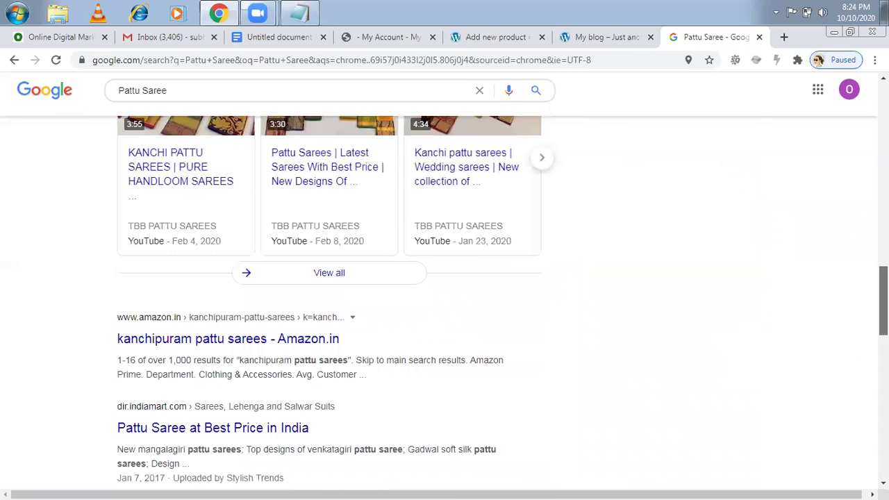
scroll(445, 306, "down", 4)
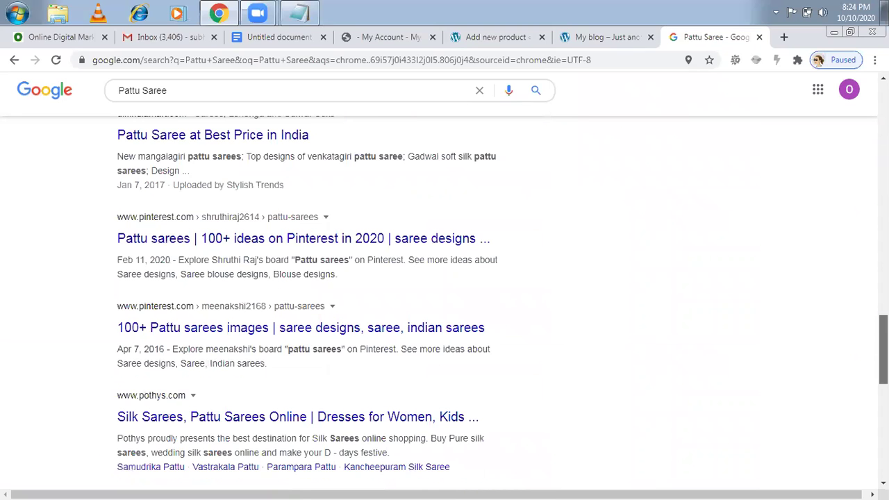
scroll(326, 313, "down", 3)
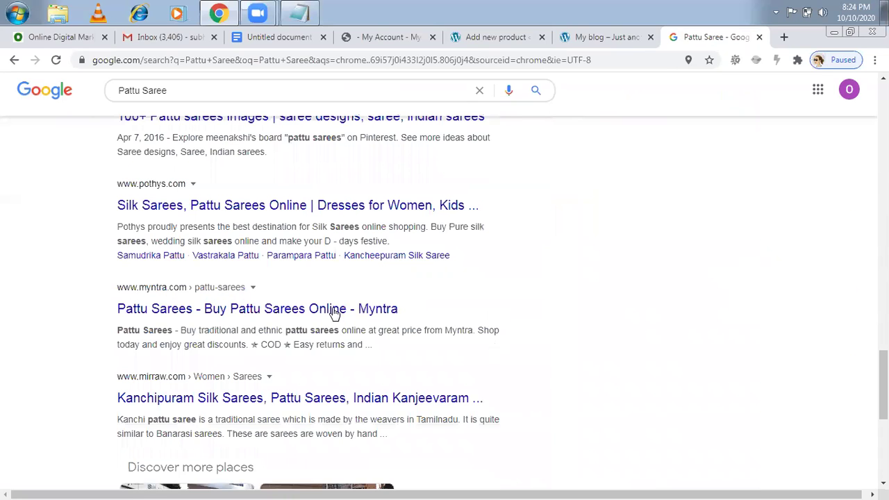
left_click(323, 310)
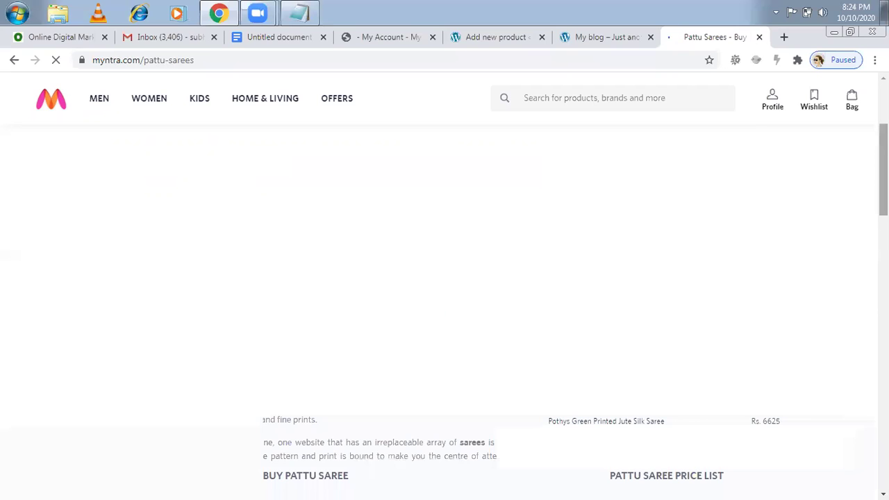
- Browse Myntra's listing and open the Pothys cream and maroon Jute Silk saree (Rs. 8015)
scroll(445, 313, "down", 3)
scroll(444, 312, "down", 3)
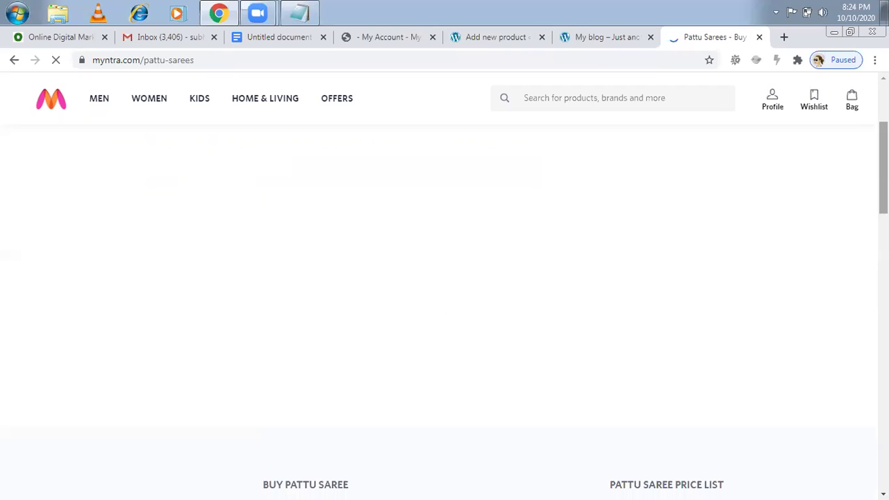
scroll(544, 354, "down", 4)
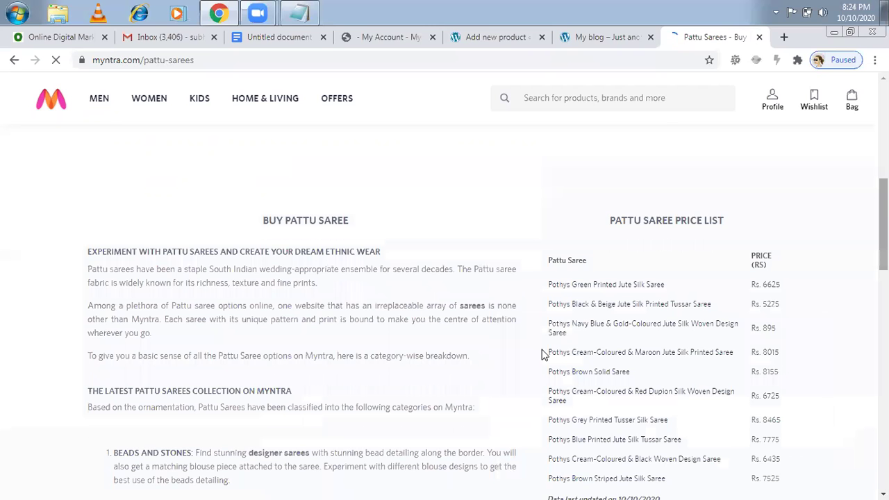
scroll(543, 354, "down", 1)
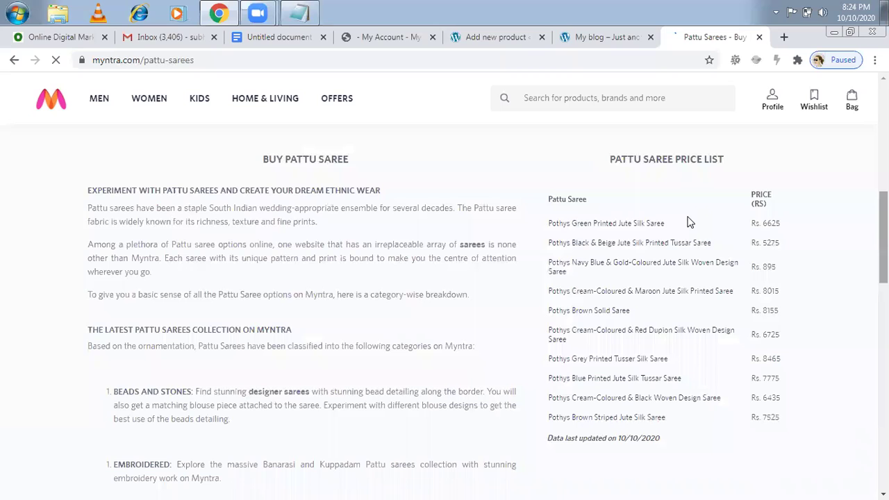
scroll(688, 222, "up", 15)
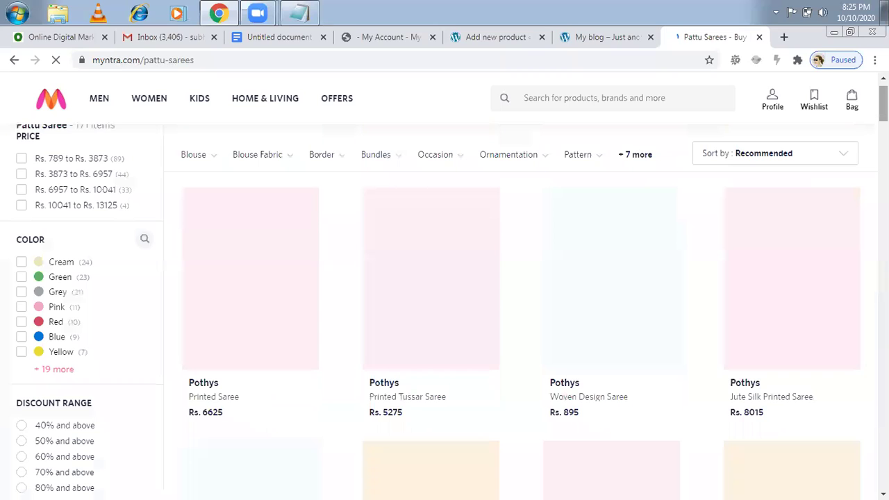
scroll(521, 312, "down", 3)
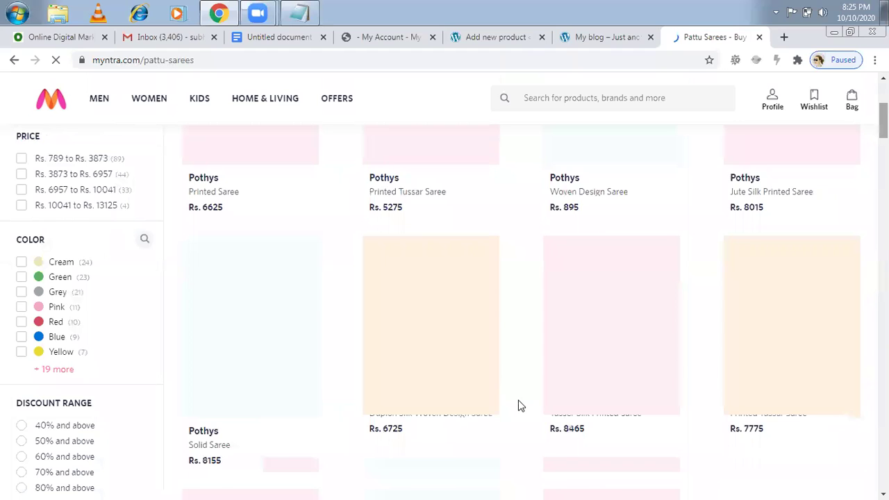
scroll(518, 405, "down", 5)
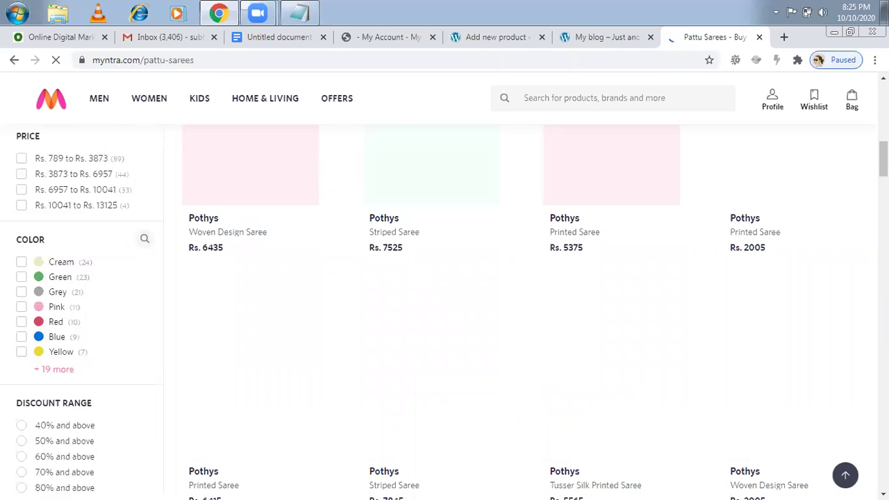
scroll(514, 313, "up", 7)
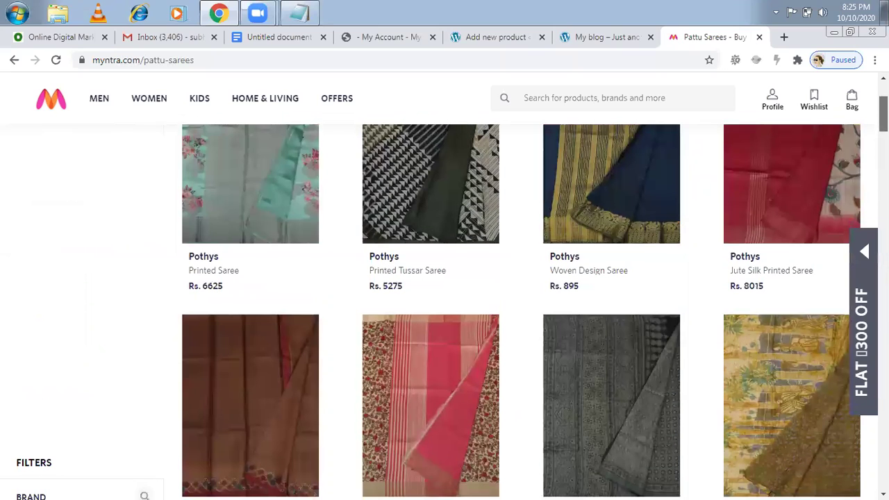
scroll(514, 313, "up", 2)
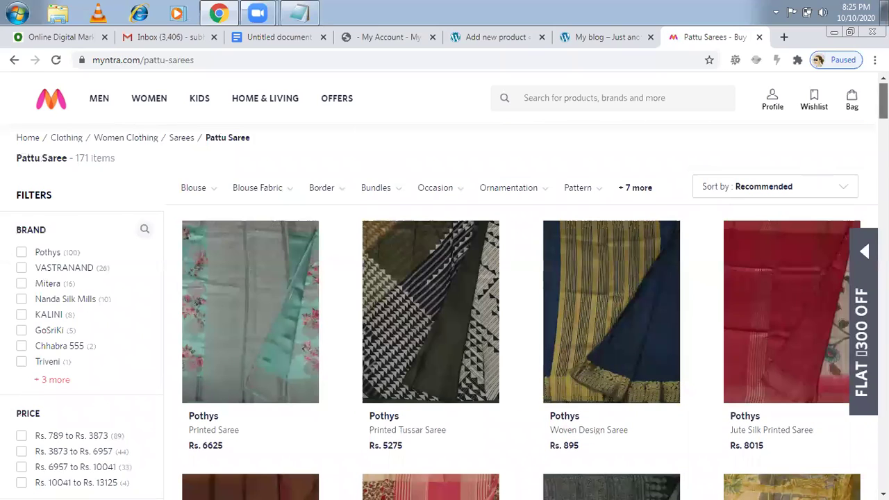
scroll(757, 229, "down", 1)
scroll(756, 230, "down", 1)
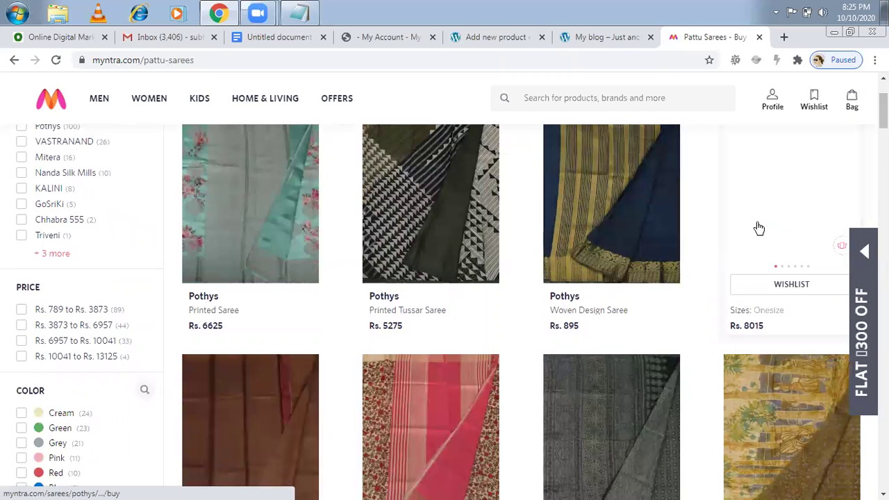
left_click(758, 227)
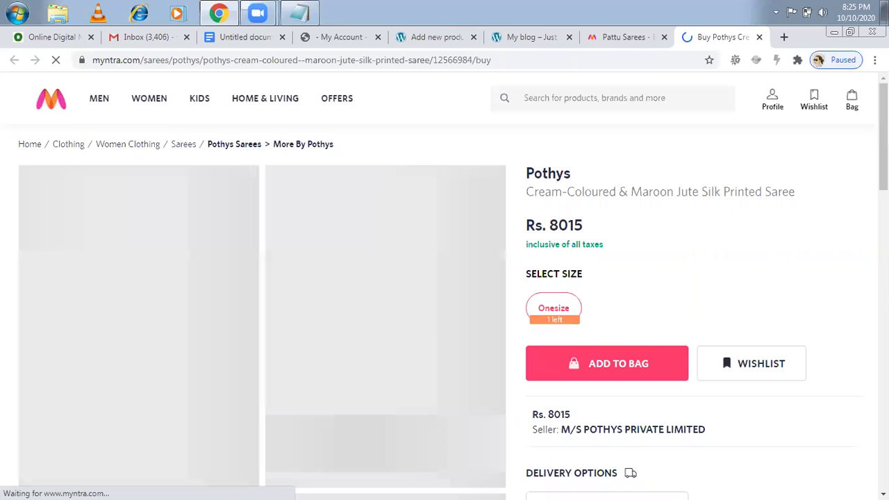
scroll(444, 313, "down", 4)
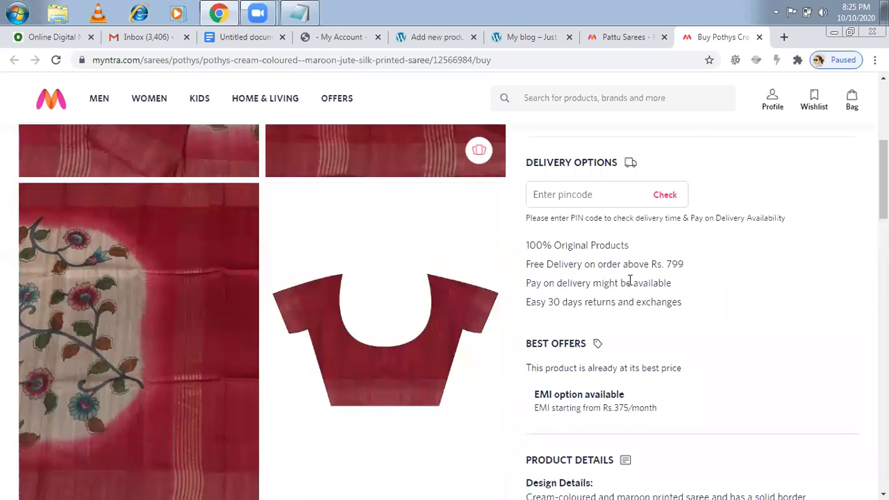
- Copy Myntra's four delivery lines and paste them over the product description text
left_click_drag(682, 303, 526, 244)
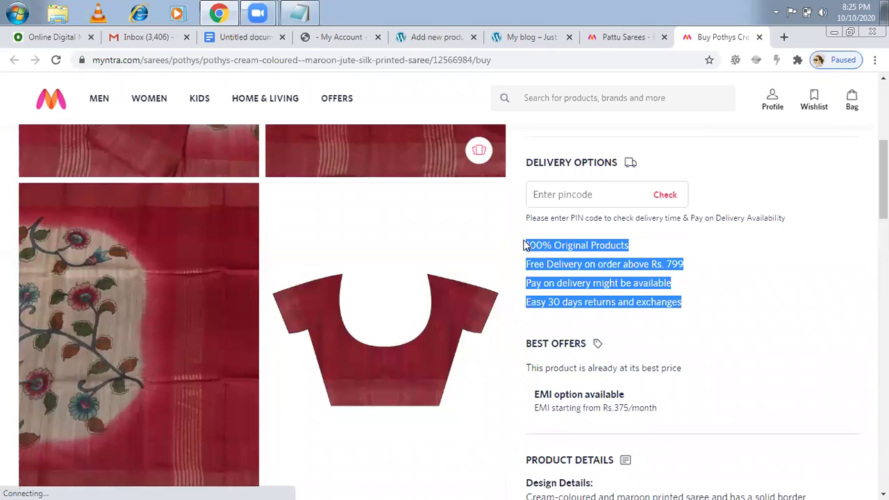
left_click(446, 33)
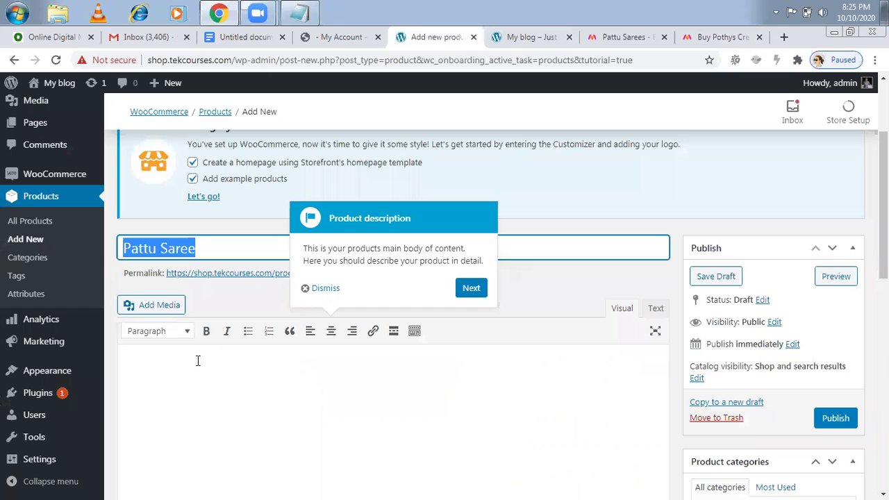
left_click(198, 360)
type("Pattu Saree")
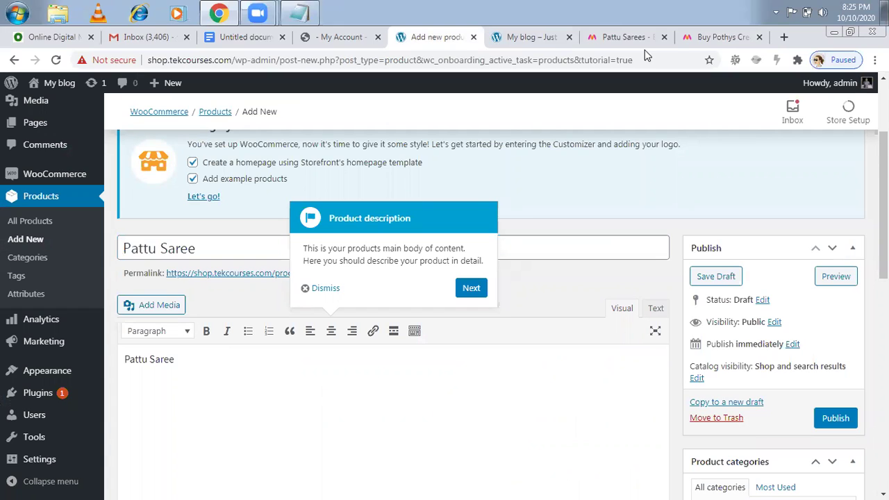
left_click(699, 43)
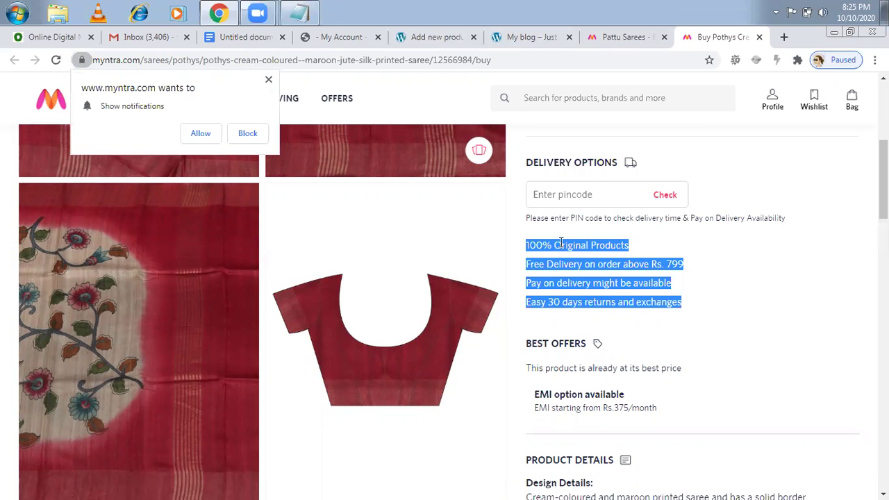
right_click(568, 248)
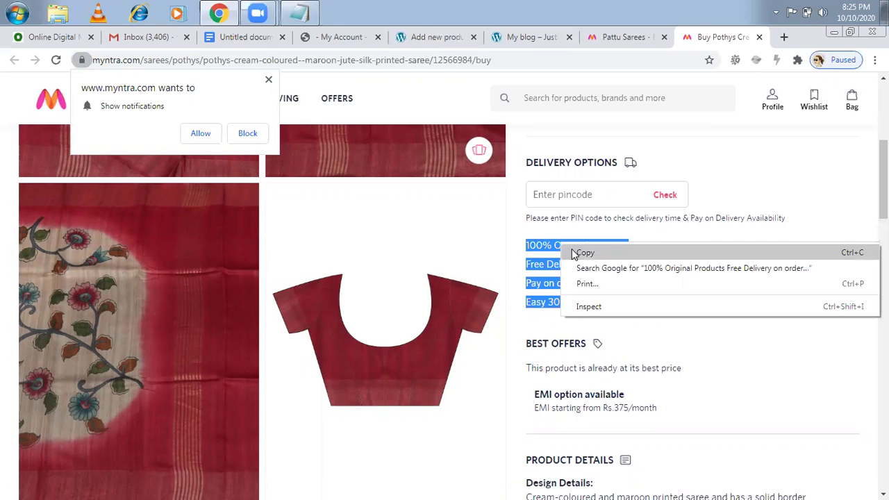
left_click(410, 40)
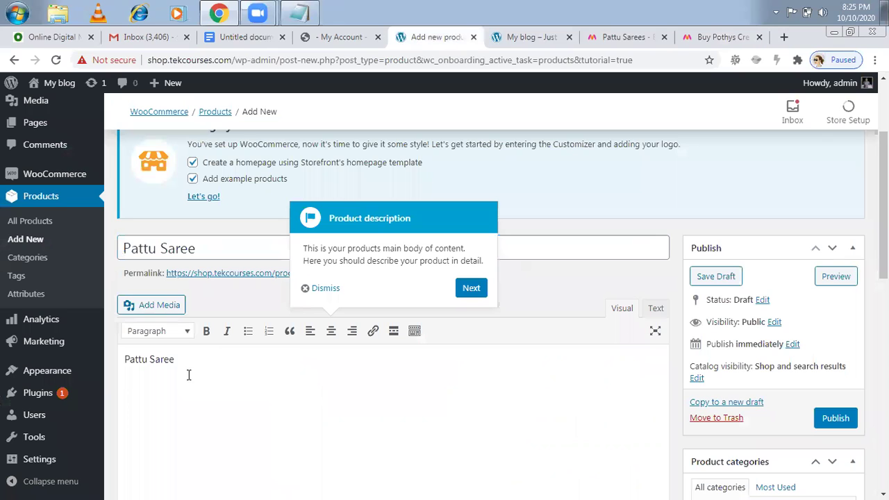
key("ctrl+a")
key("ctrl+v")
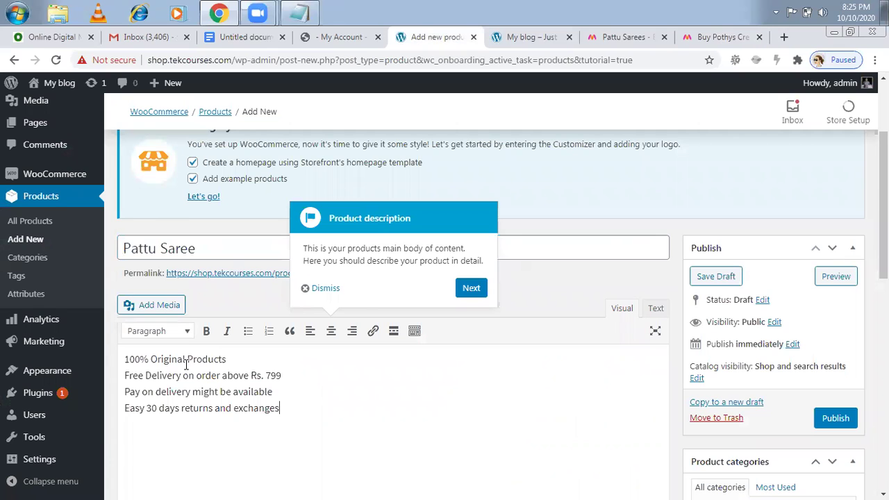
- Keep the product type as Simple product and step the tour past Virtual and Downloadable tips
left_click(471, 288)
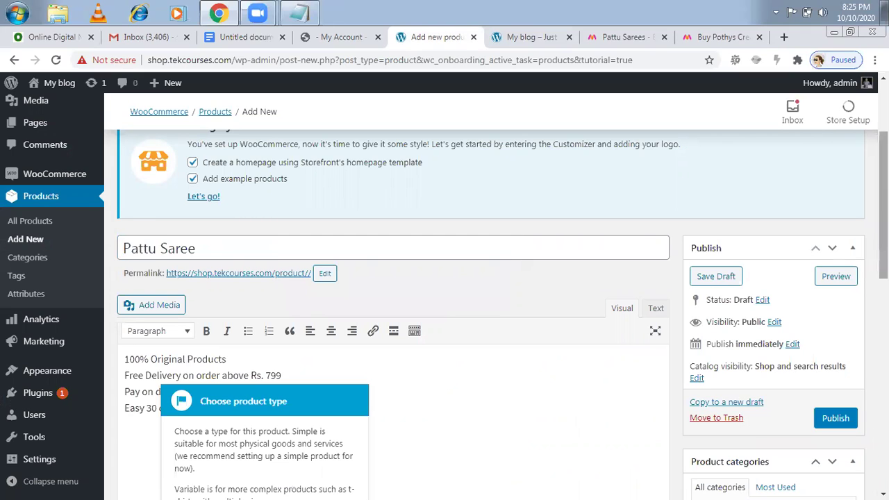
scroll(486, 313, "down", 1)
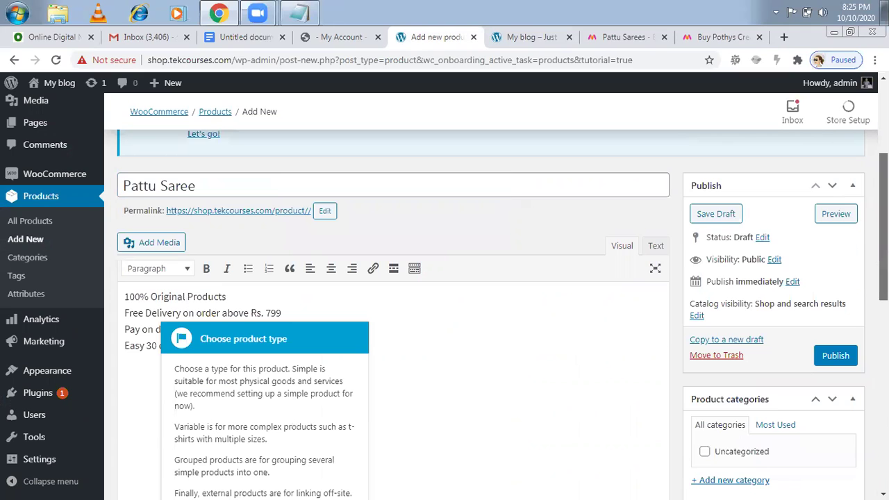
scroll(445, 313, "down", 3)
scroll(444, 313, "down", 1)
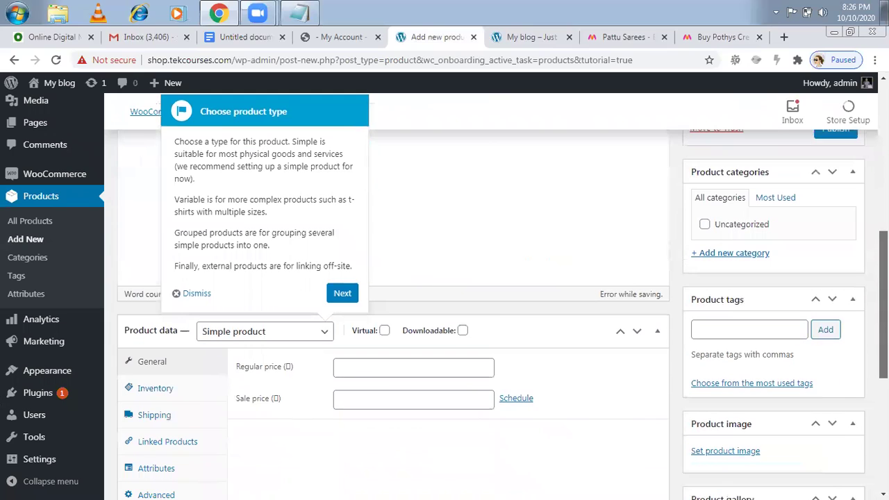
left_click(326, 334)
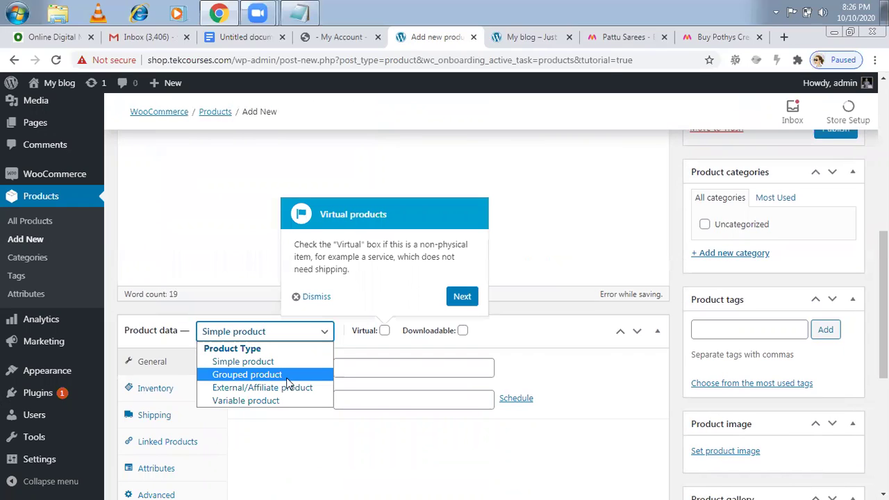
left_click(278, 405)
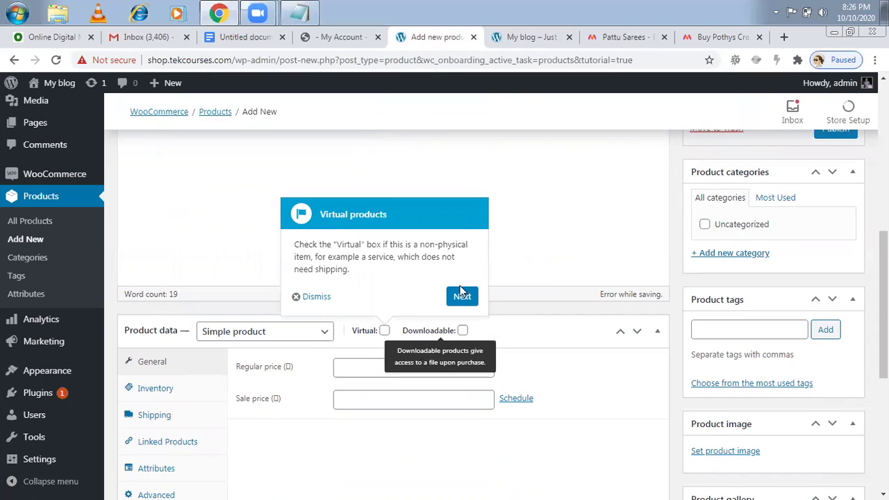
left_click(462, 297)
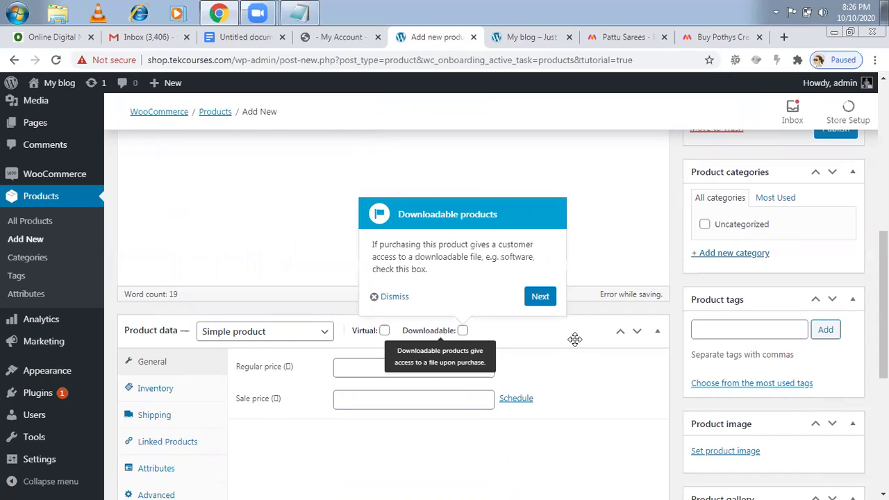
left_click(539, 297)
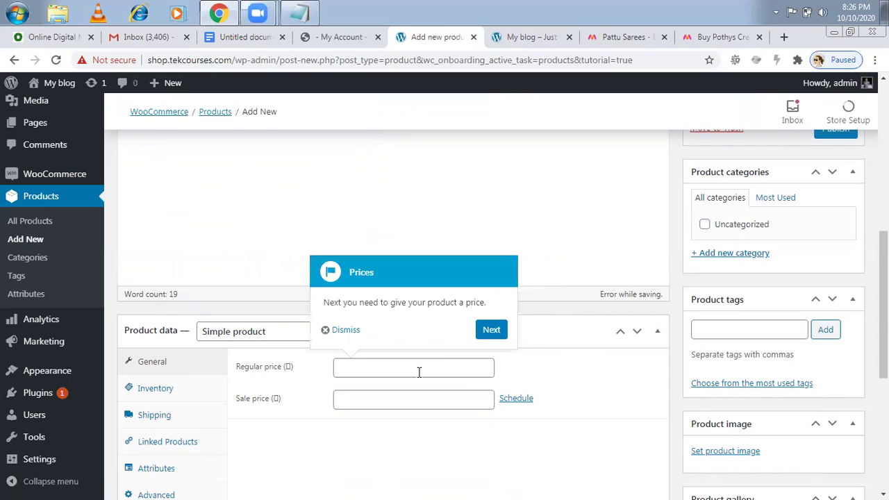
- Enter 8500 as the regular price
left_click(389, 367)
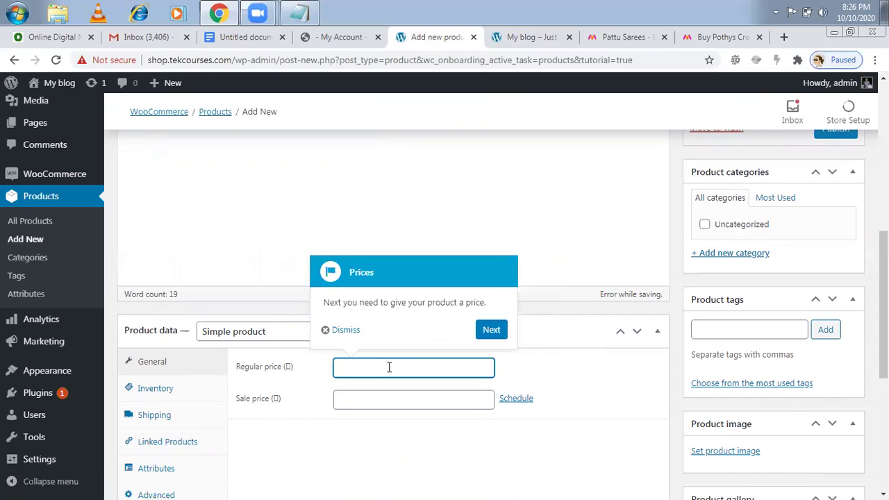
type("850")
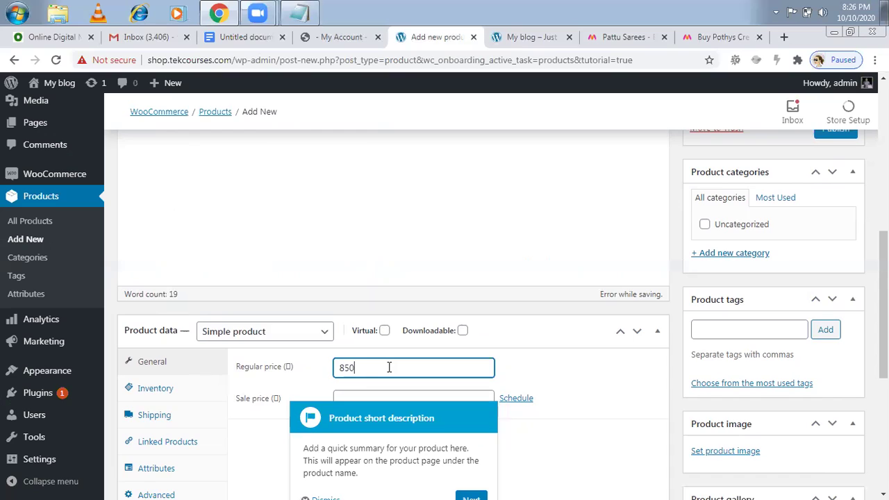
type("0")
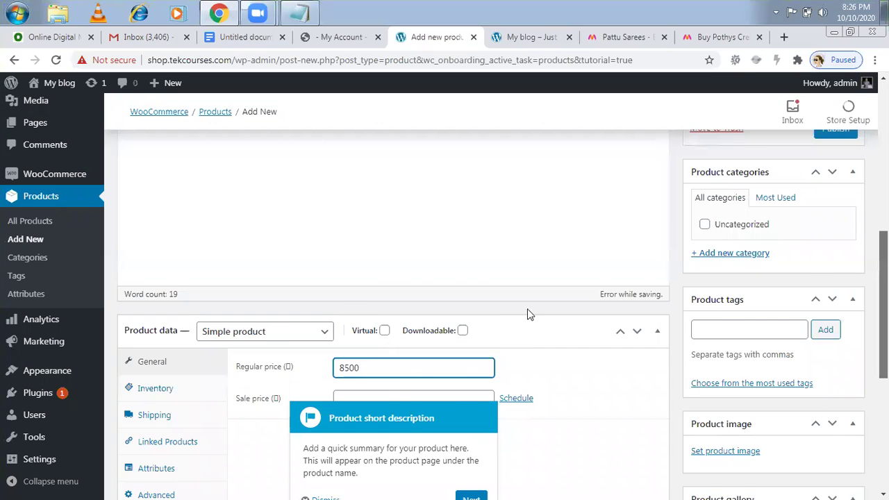
scroll(377, 298, "down", 1)
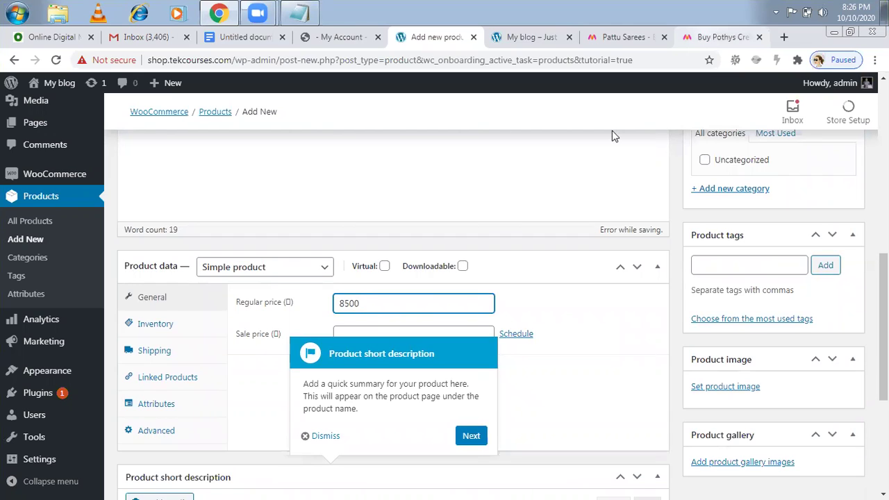
- Check the Myntra saree page, then enter 7800 as the sale price
key("ctrl+9")
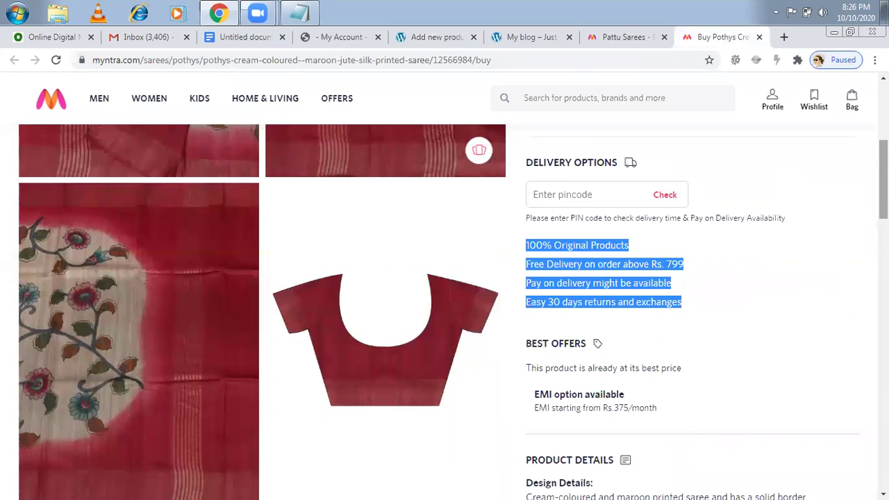
scroll(884, 177, "up", 3)
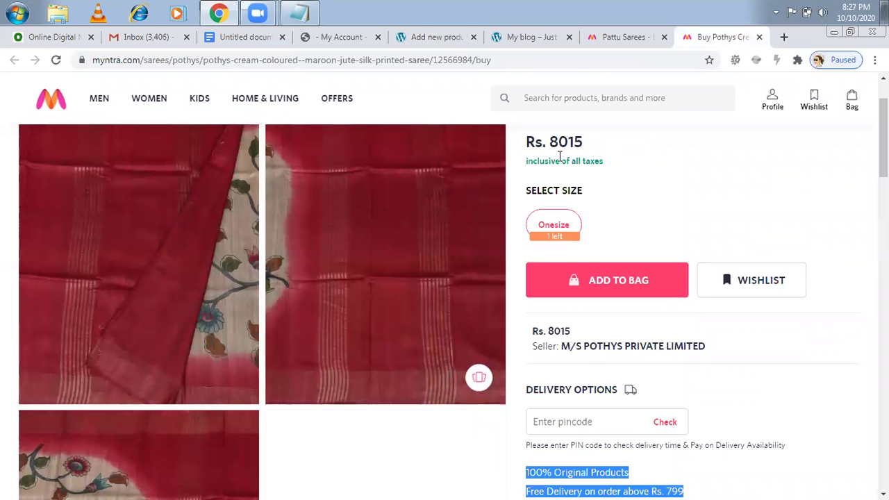
left_click(437, 38)
left_click(408, 334)
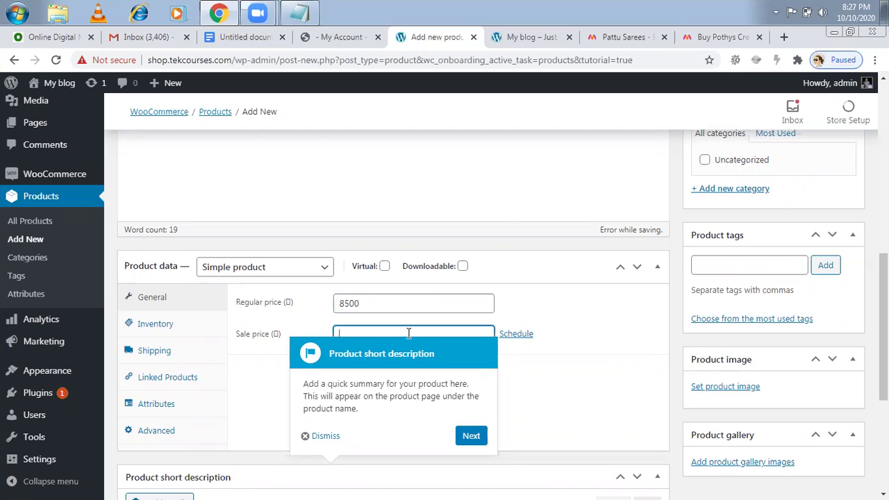
type("7800")
scroll(532, 341, "down", 1)
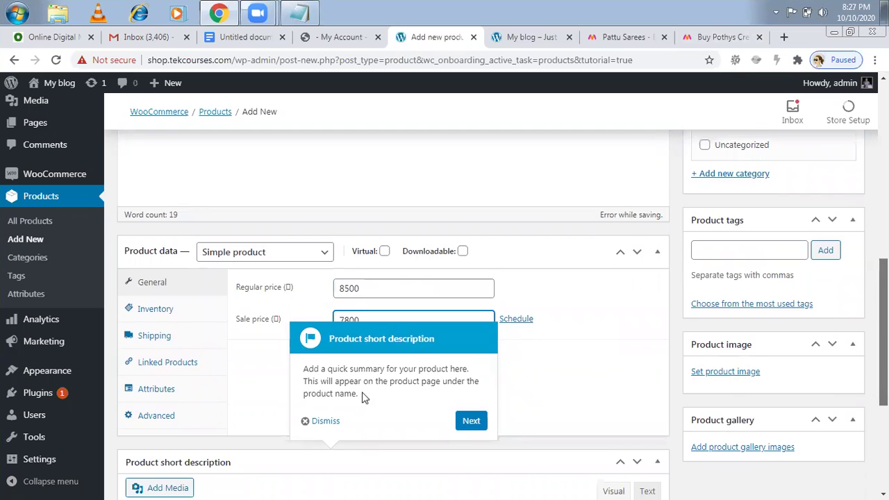
scroll(361, 397, "down", 2)
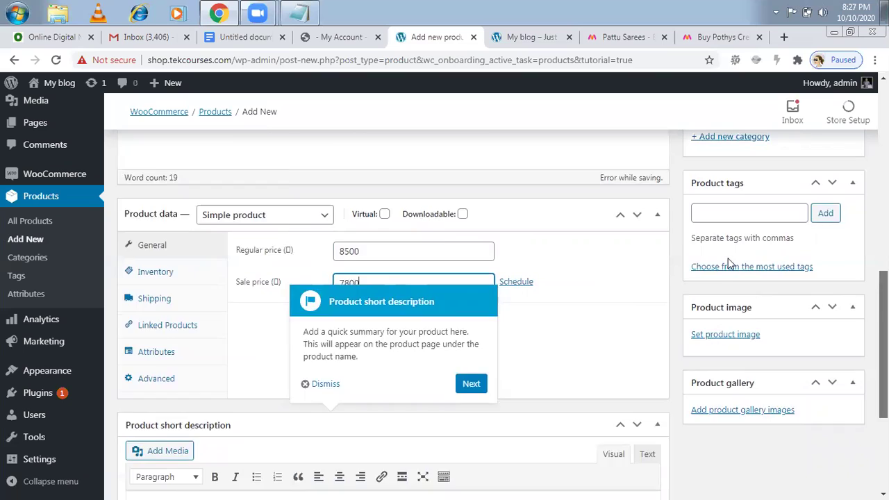
scroll(729, 264, "down", 2)
- Paste the four delivery and returns lines into the short description, then advance the tour
left_click(228, 387)
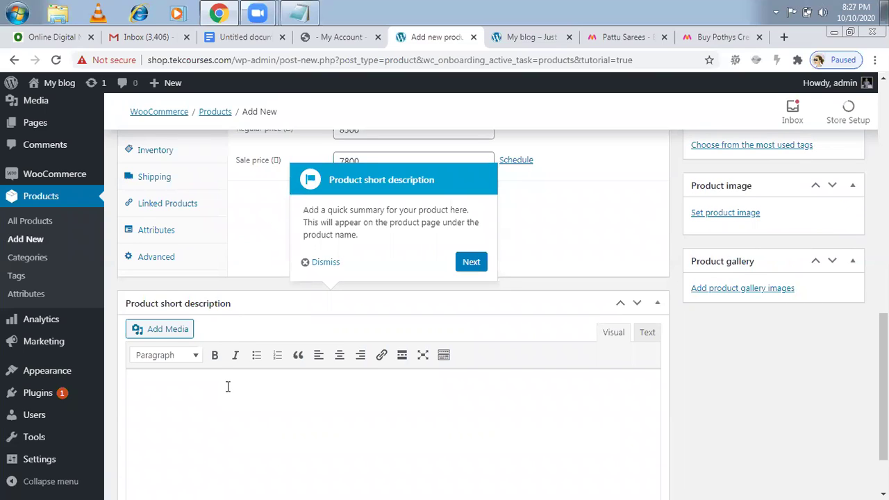
type("100% Original Products Free Delivery on order above Rs. 799 Pay on delivery might be available Easy 30 days returns and exchanges")
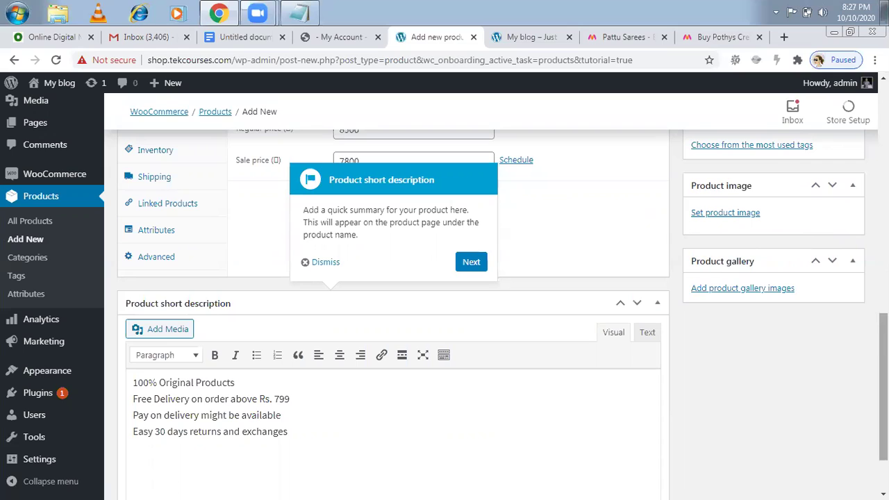
scroll(883, 382, "up", 1)
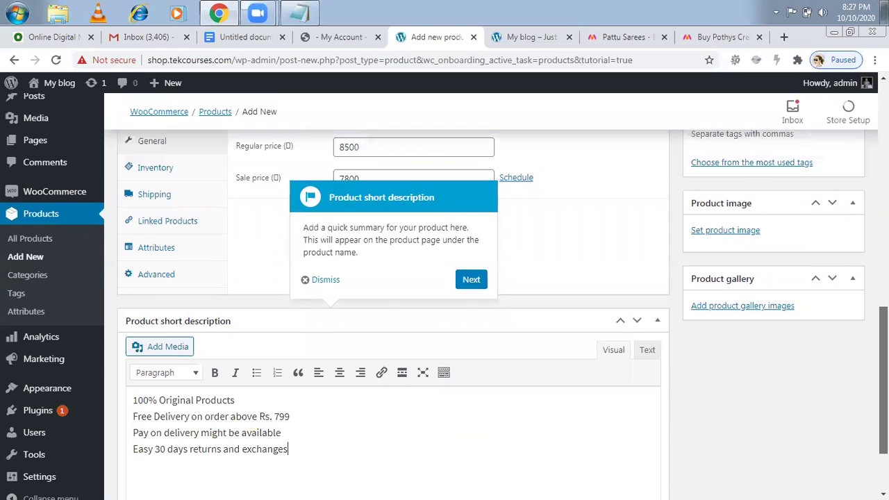
scroll(884, 382, "up", 1)
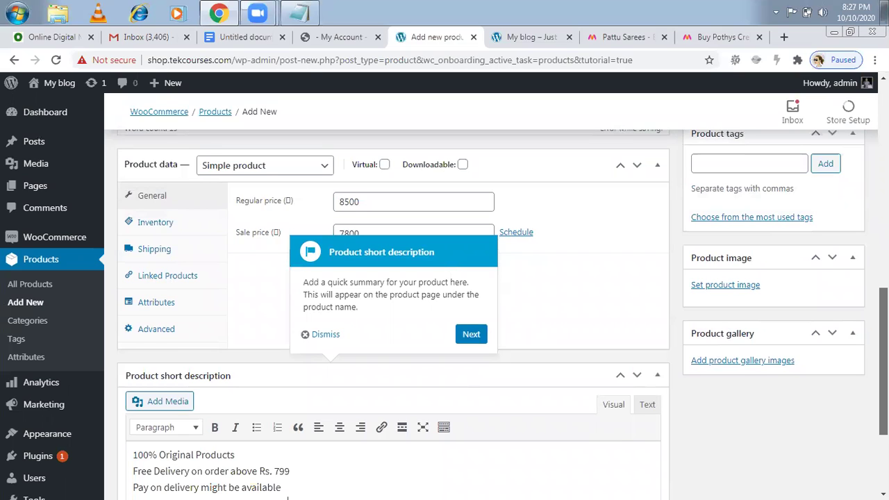
scroll(393, 312, "up", 2)
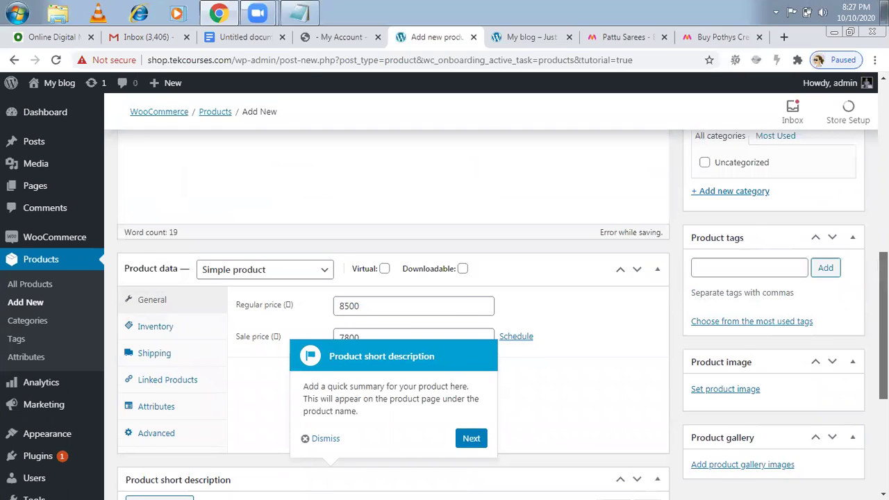
scroll(393, 313, "up", 1)
scroll(393, 313, "up", 1)
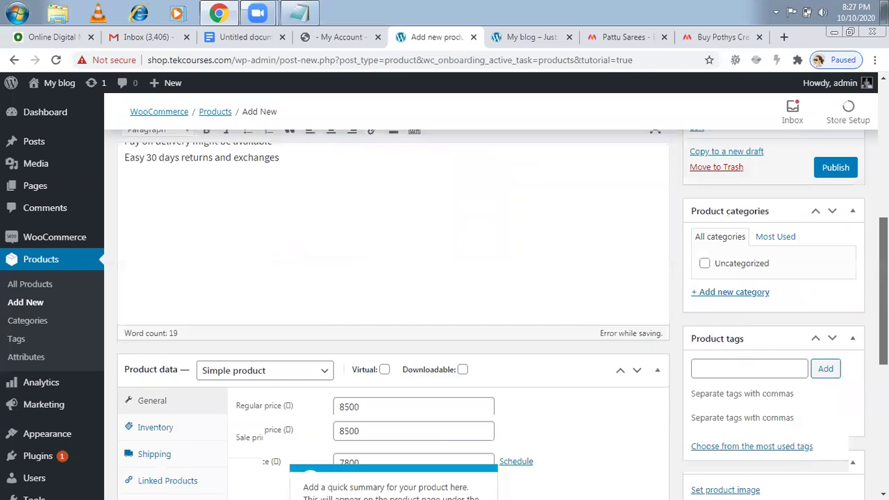
scroll(393, 312, "up", 1)
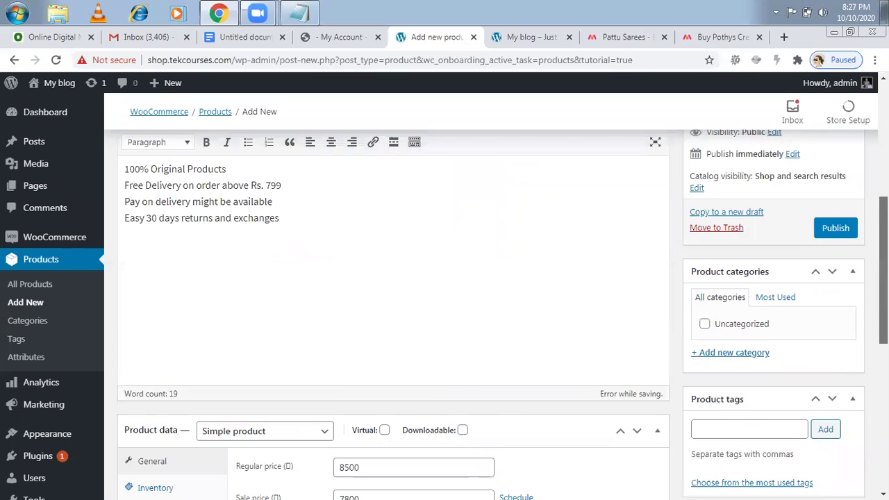
scroll(393, 313, "up", 1)
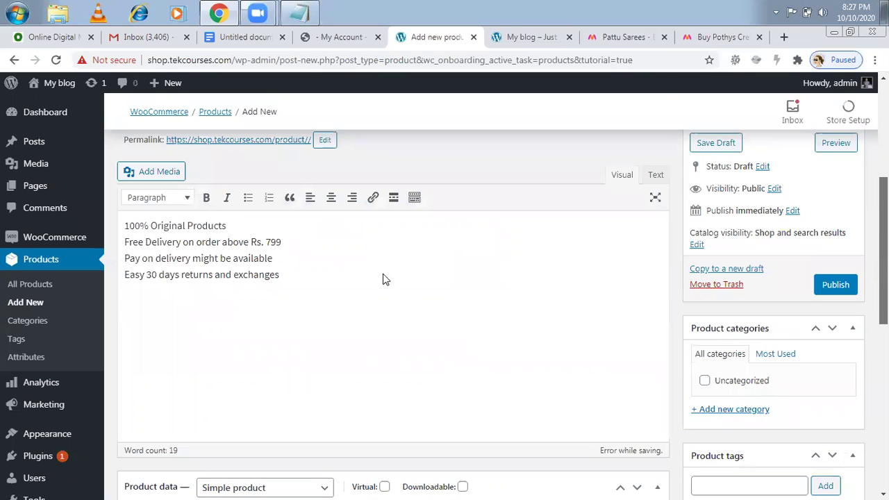
scroll(383, 277, "up", 1)
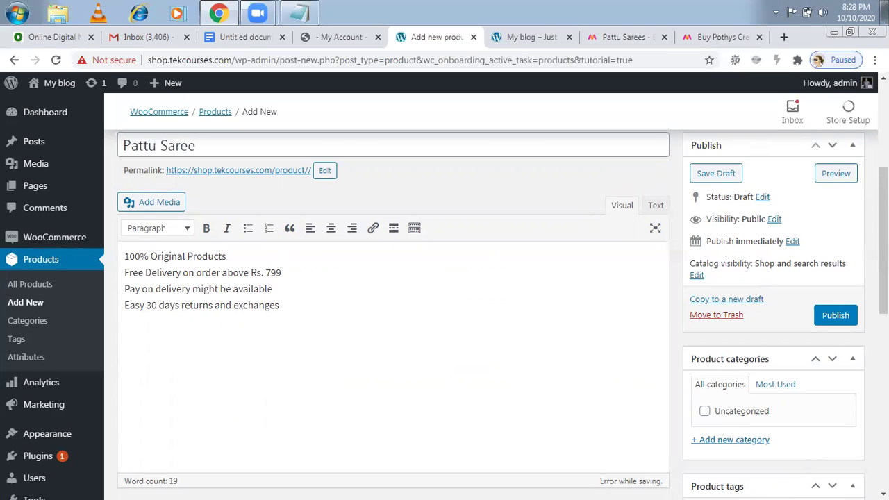
scroll(883, 278, "down", 3)
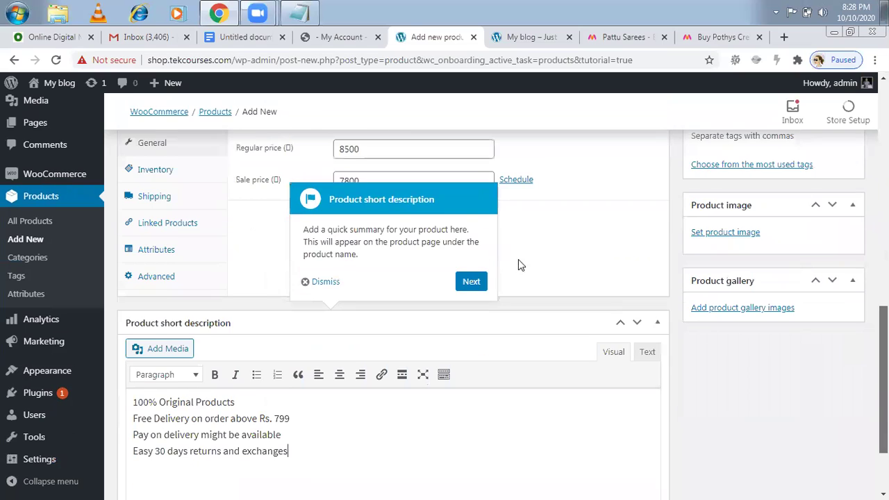
left_click(468, 267)
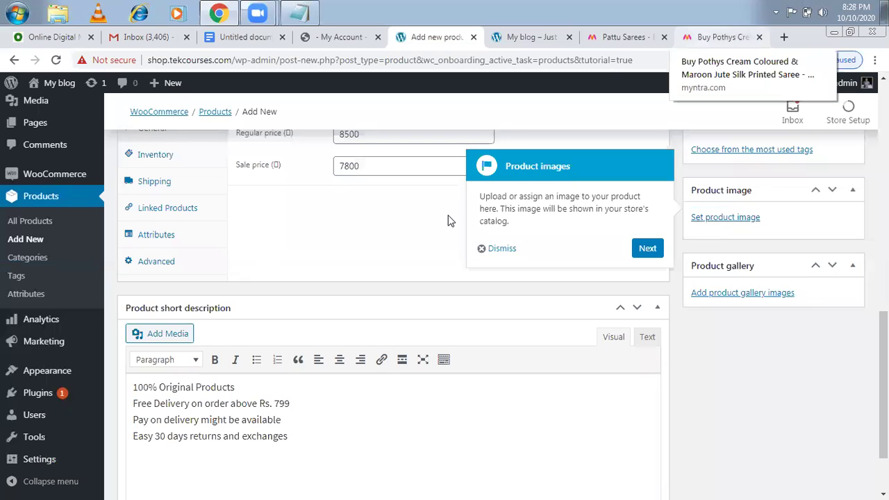
- On the Myntra page, enlarge the red saree photo and choose Save image as
key("ctrl+9")
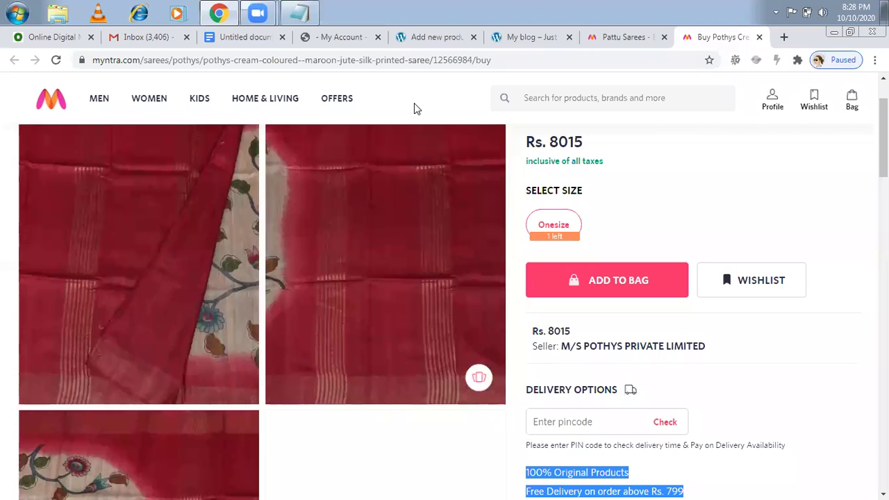
left_click(334, 211)
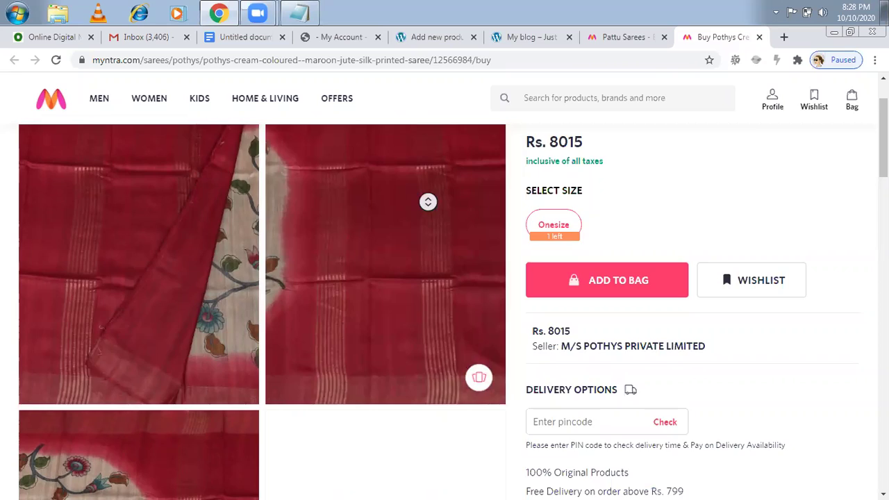
left_click(427, 201)
scroll(428, 202, "down", 2)
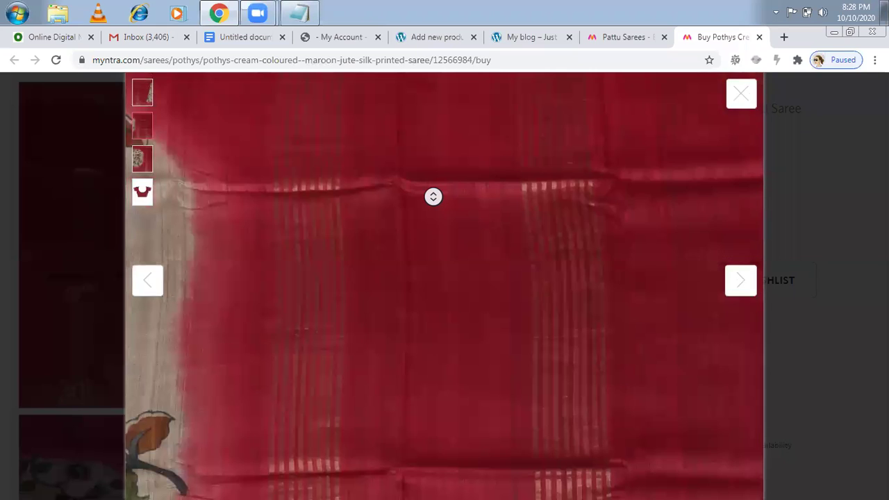
right_click(445, 215)
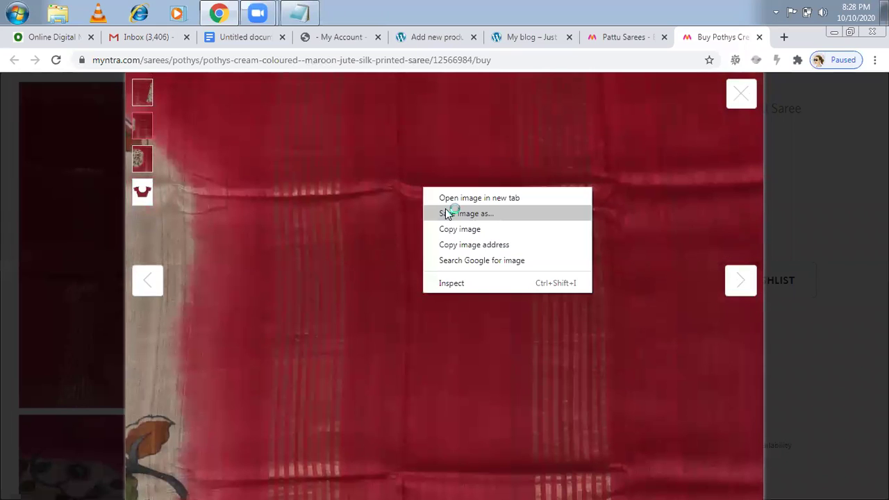
left_click(448, 212)
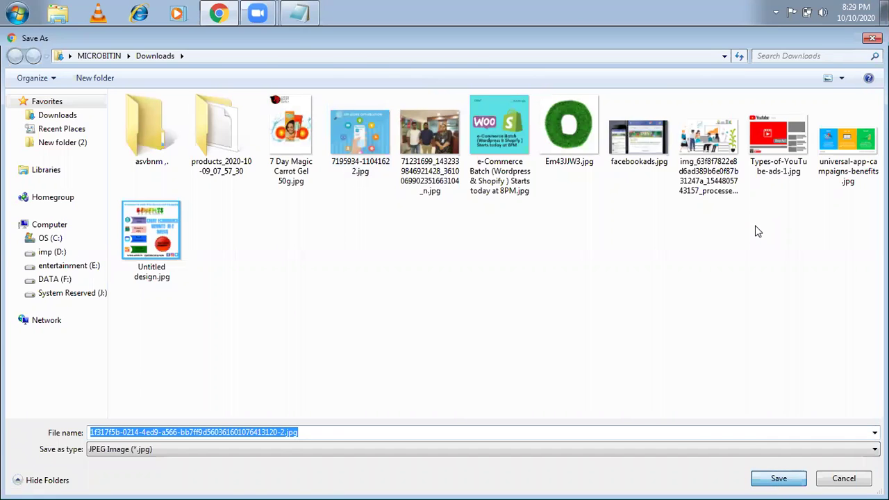
- Save the saree photo into the Downloads folder under its default name
key("Escape")
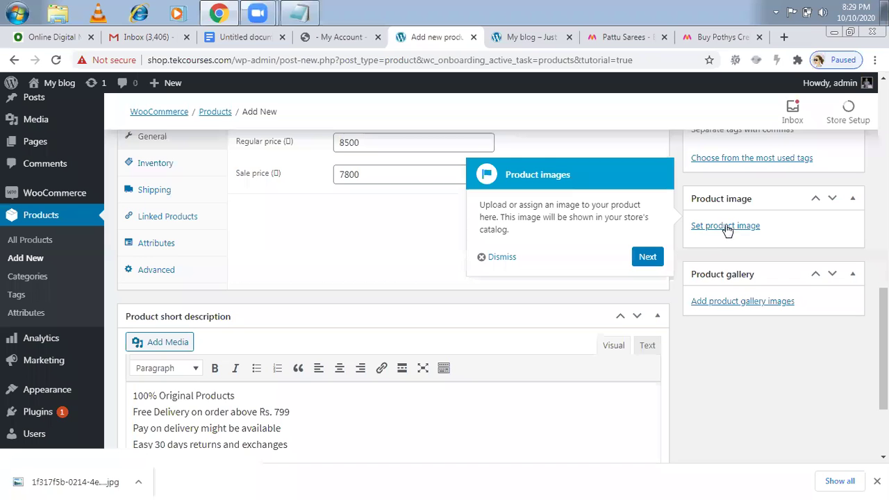
- Upload the saree jpg from Downloads and set it as the Pattu Saree product image
left_click(726, 226)
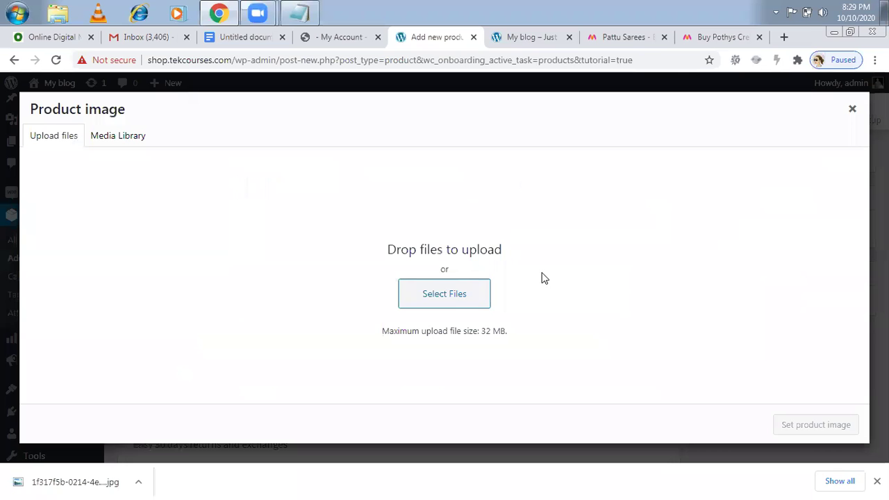
left_click(452, 300)
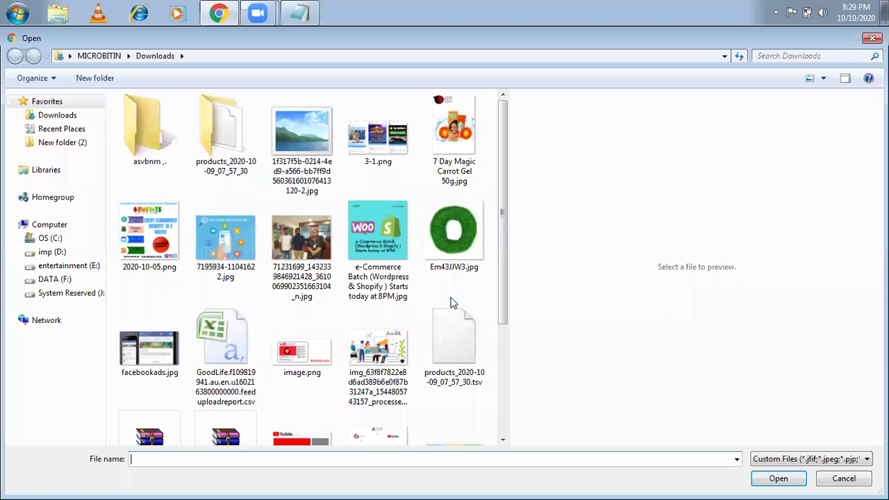
double_click(298, 143)
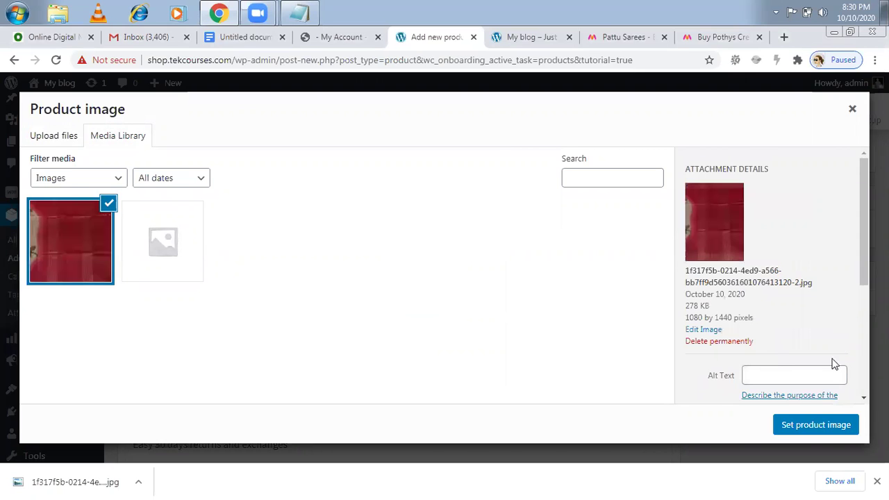
left_click(803, 421)
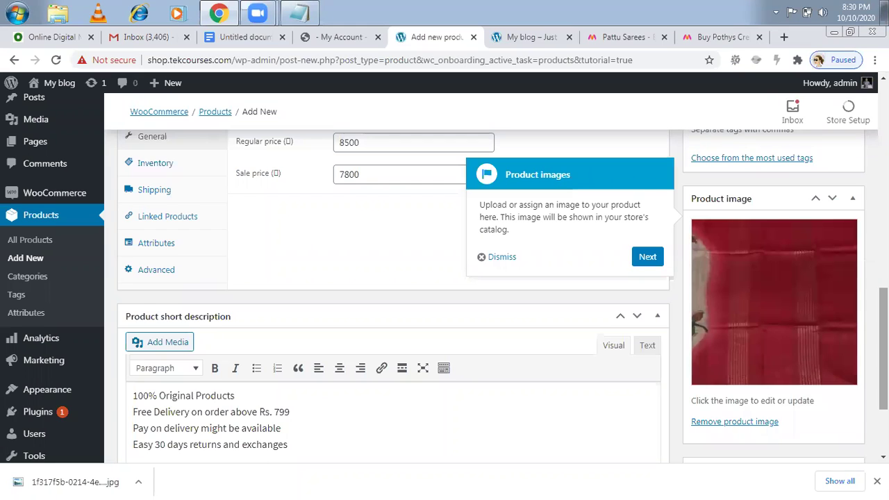
scroll(741, 353, "down", 2)
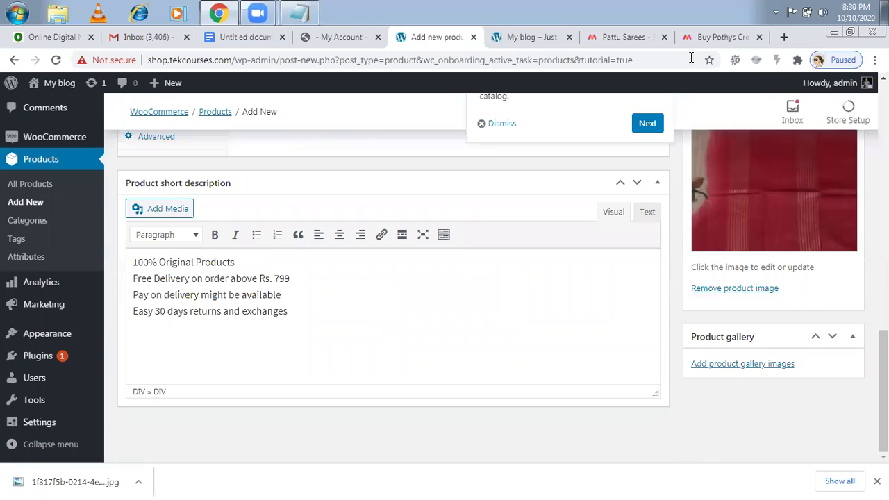
middle_click(745, 110)
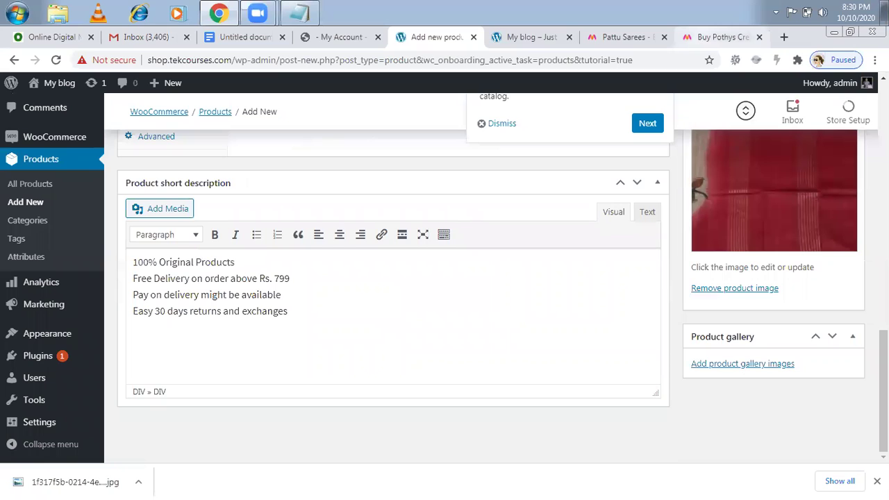
key("ctrl+9")
left_click(737, 91)
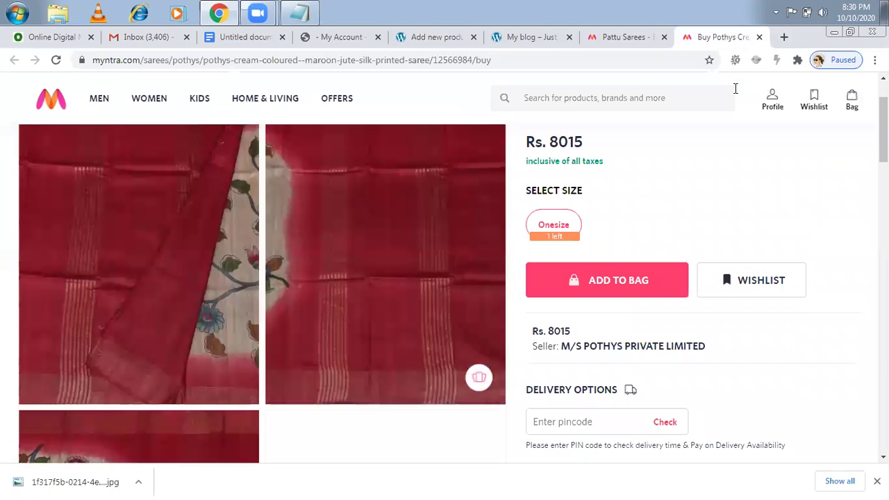
scroll(444, 278, "down", 7)
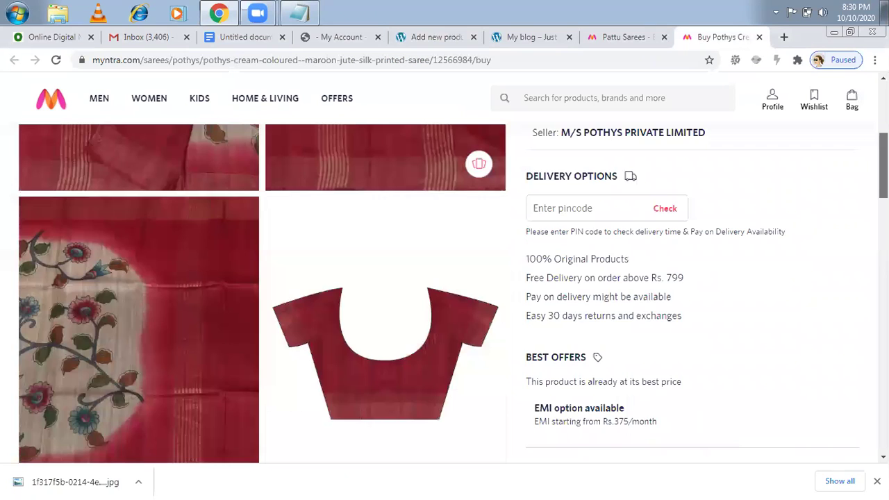
scroll(444, 278, "down", 5)
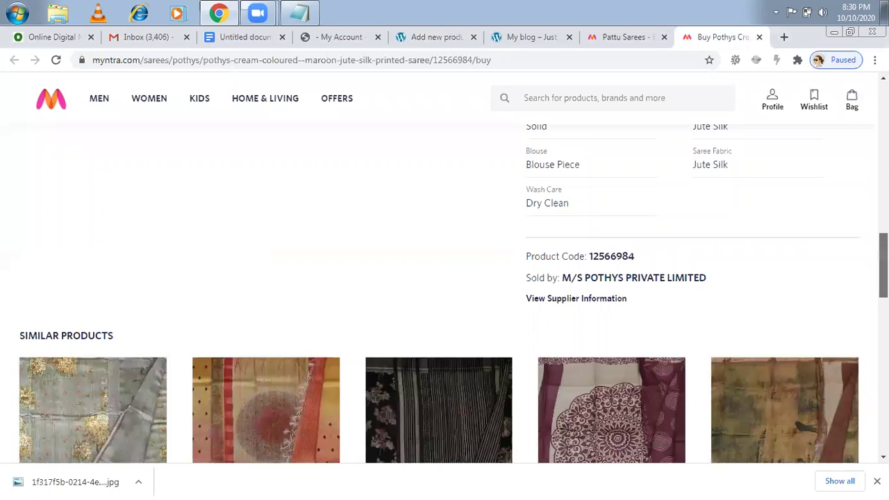
scroll(444, 278, "up", 9)
scroll(444, 278, "up", 4)
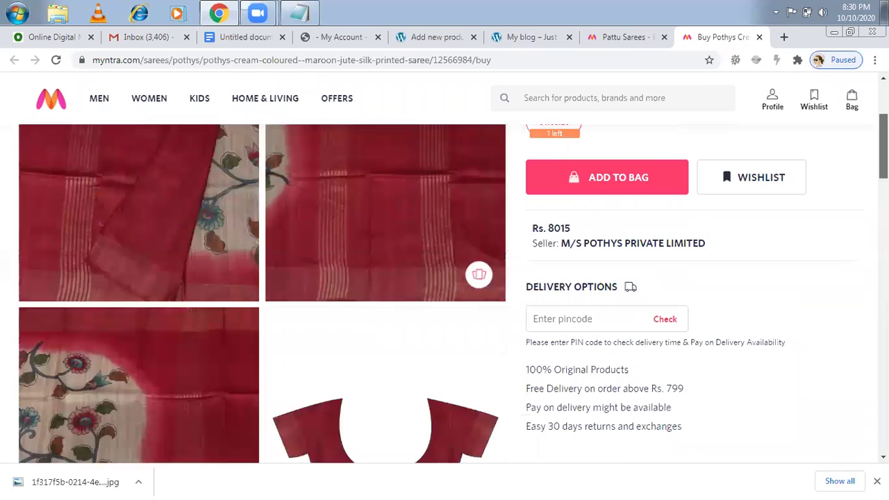
scroll(444, 278, "up", 2)
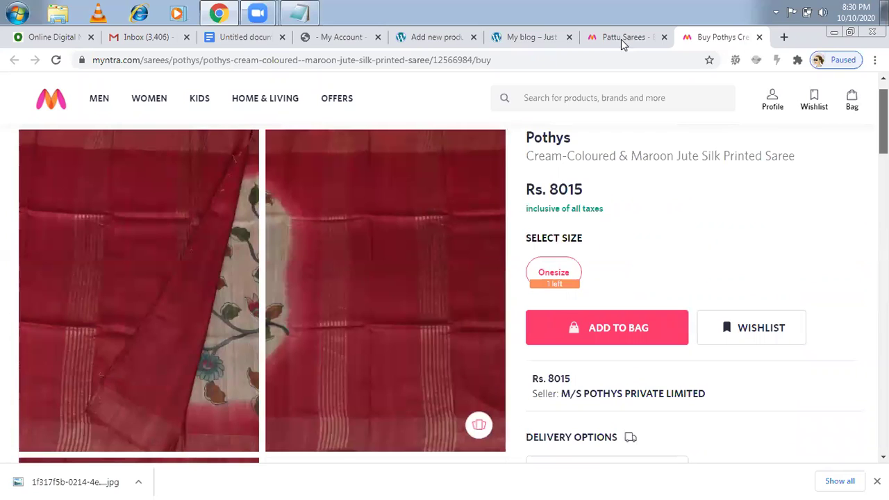
left_click(534, 37)
left_click(423, 44)
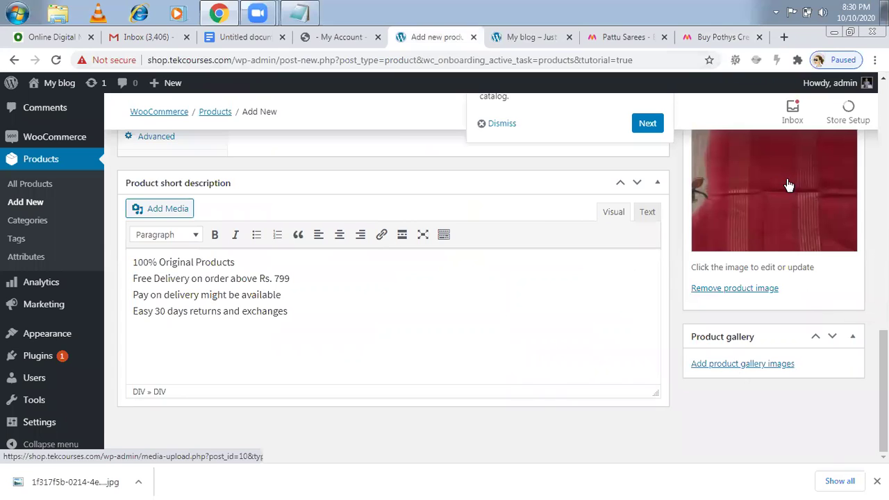
- Advance the product tour past the Product images and Product tags tips to Product categories
left_click(740, 368)
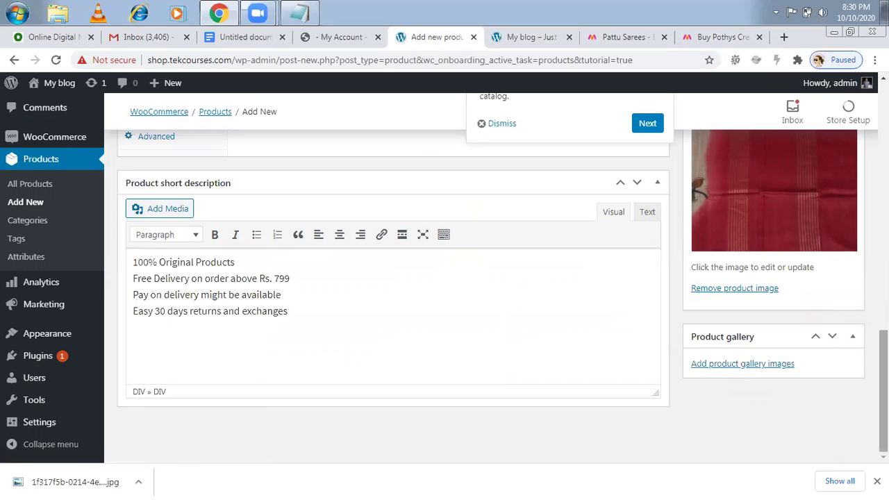
scroll(486, 278, "up", 2)
scroll(486, 299, "up", 1)
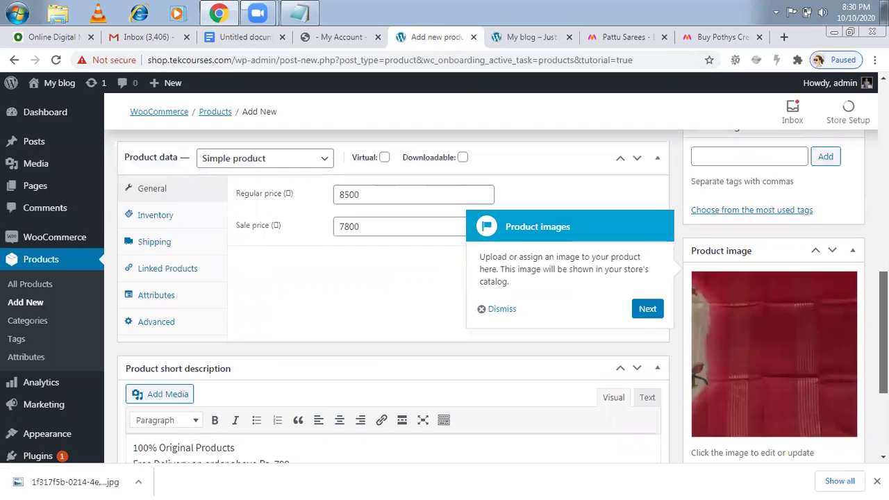
scroll(486, 292, "up", 1)
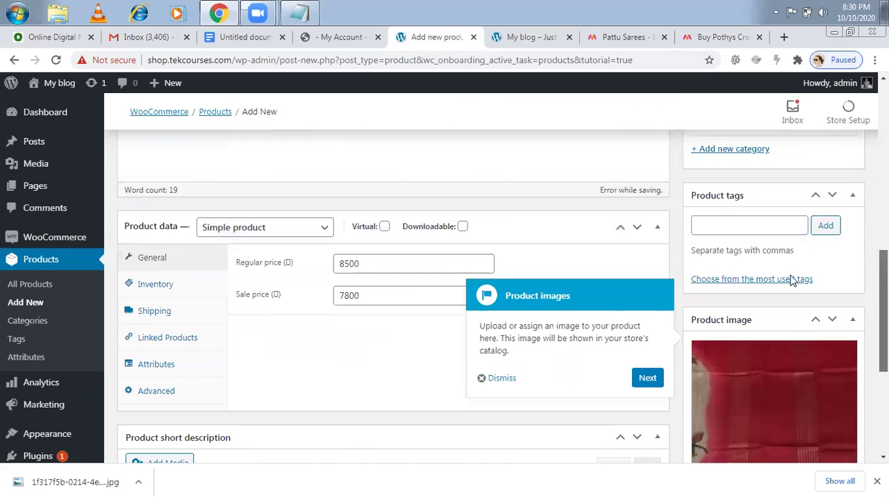
left_click(644, 380)
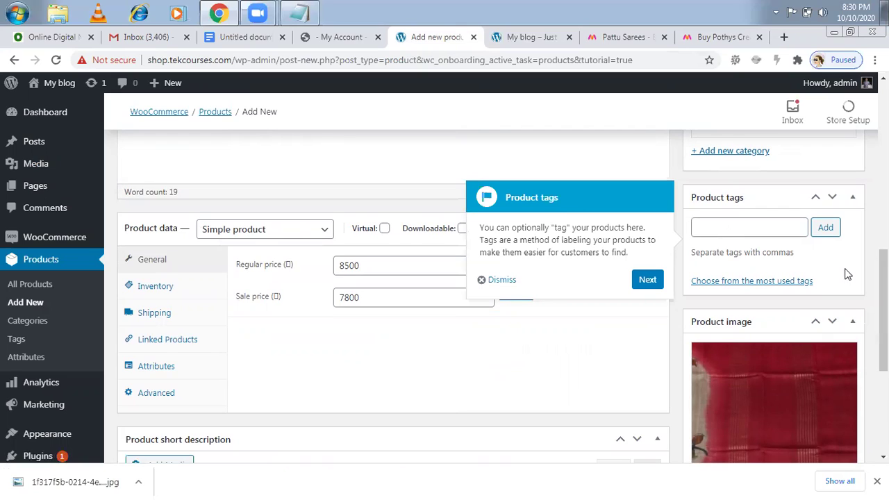
scroll(695, 333, "up", 2)
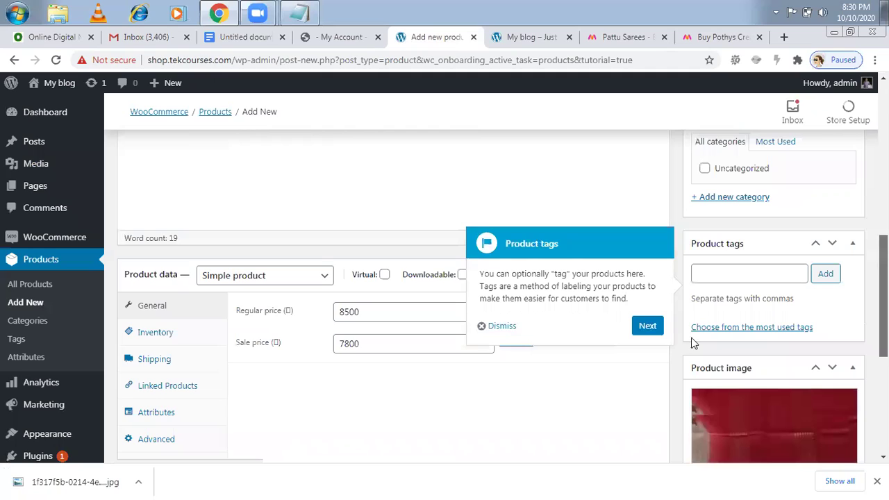
left_click(647, 353)
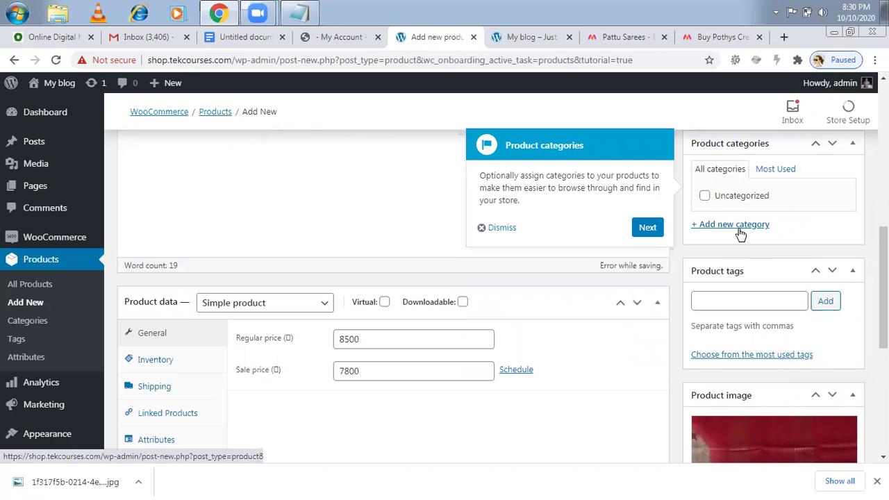
left_click(612, 39)
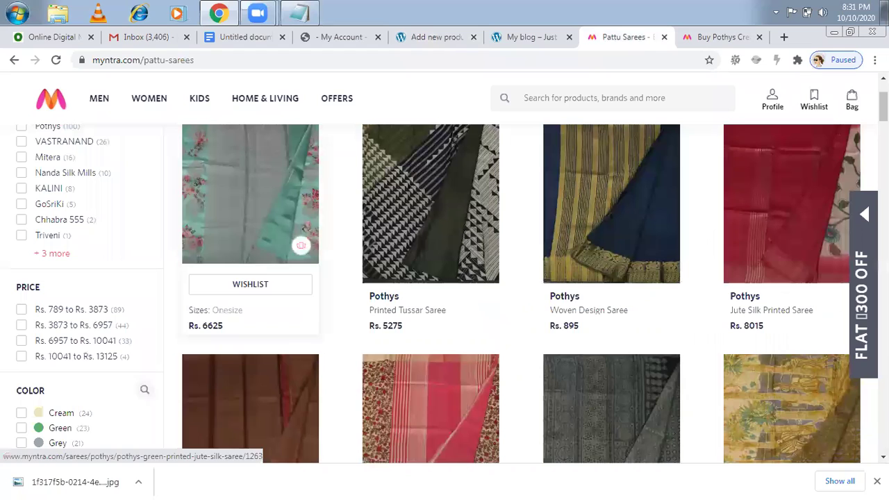
scroll(306, 228, "up", 2)
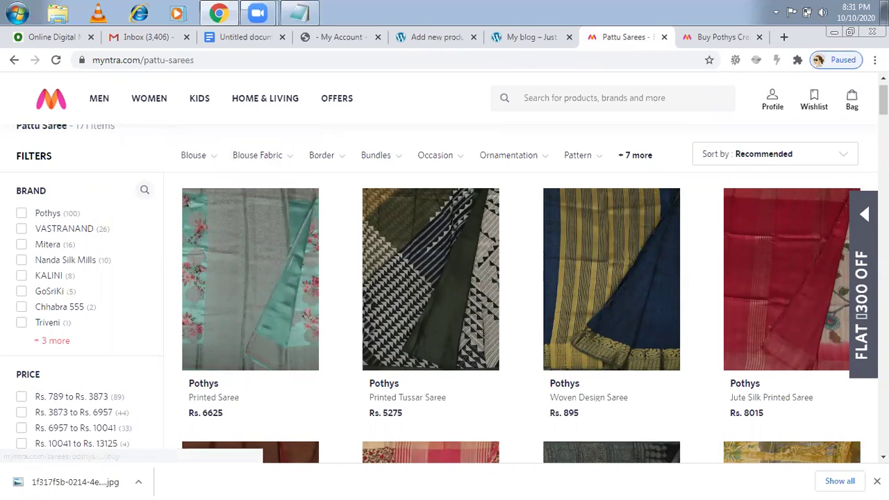
scroll(445, 278, "up", 1)
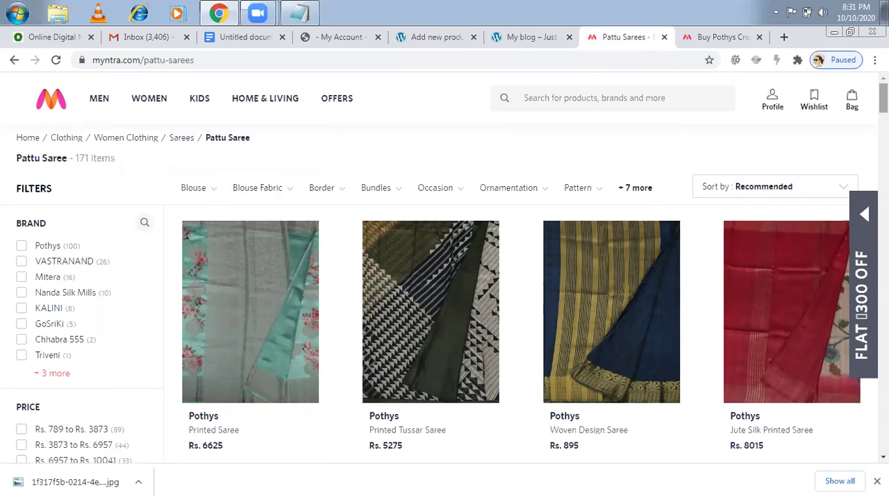
left_click(435, 37)
- Add two new product categories, Sarees and Kurtis
left_click(743, 225)
type("Sarees")
key("Return")
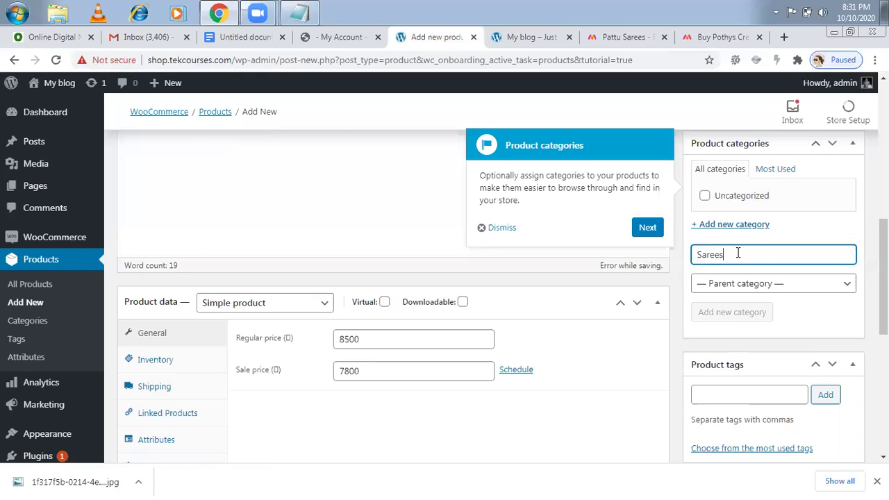
type("Kurtis")
left_click(721, 313)
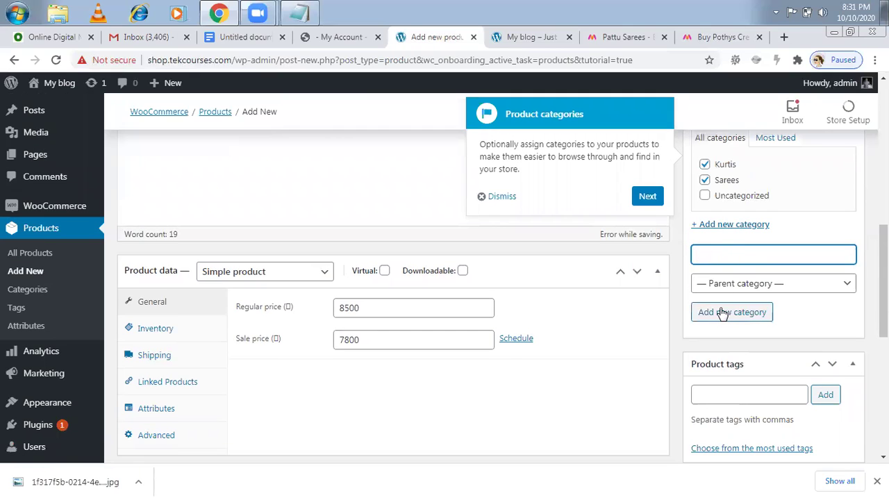
- Leave the product assigned only to Sarees and dismiss the categories tour tip
left_click(705, 165)
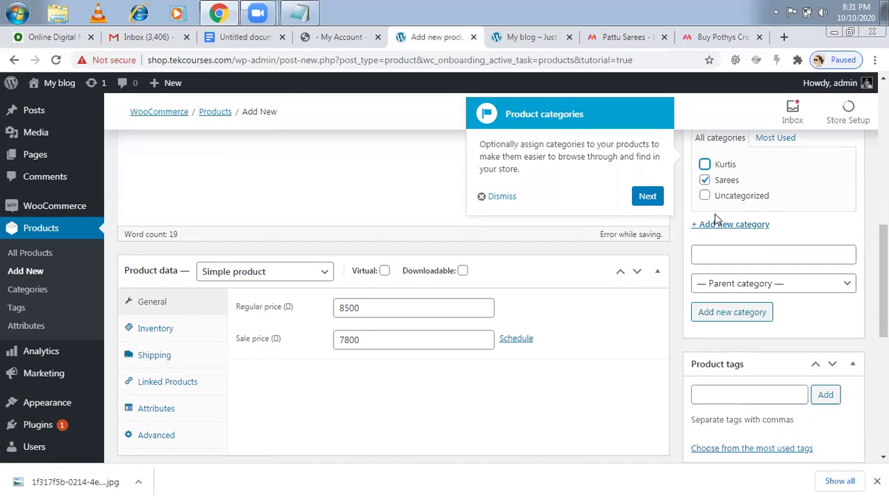
left_click(649, 195)
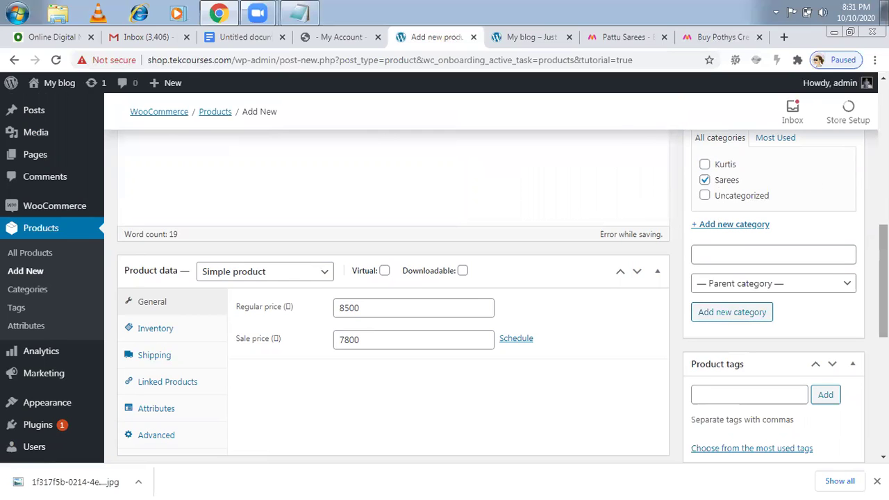
scroll(393, 292, "down", 5)
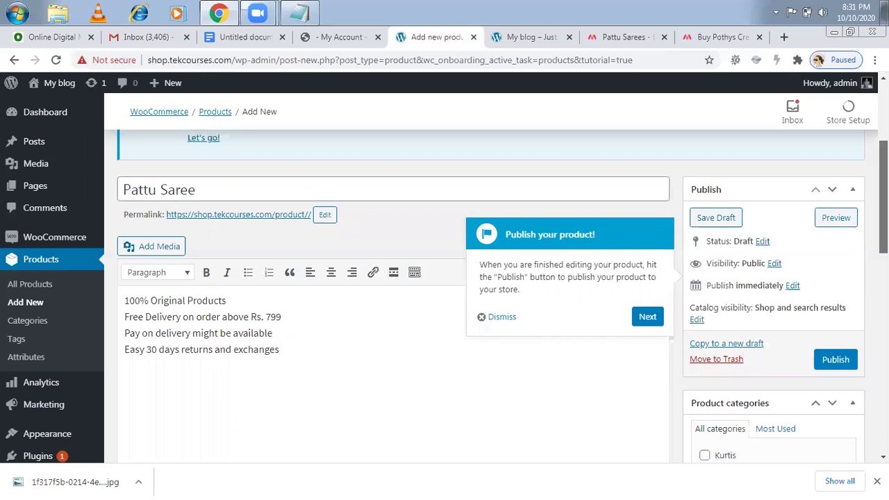
triple_click(199, 192)
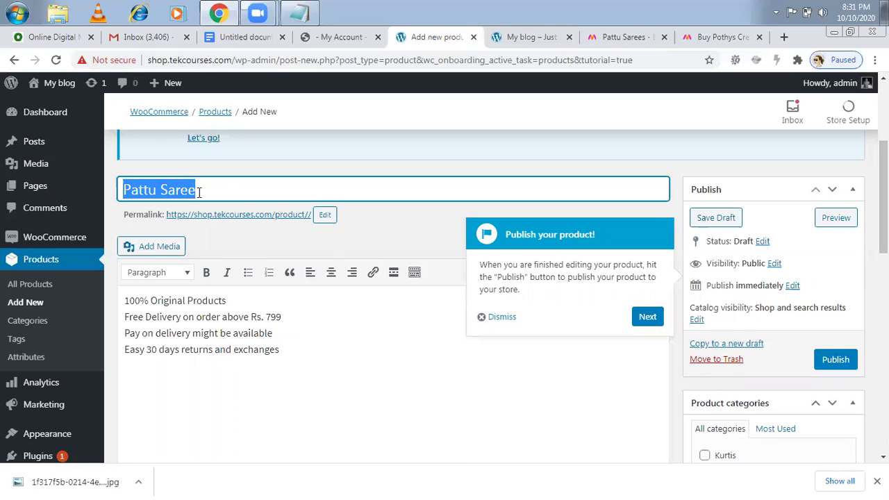
left_click(209, 192)
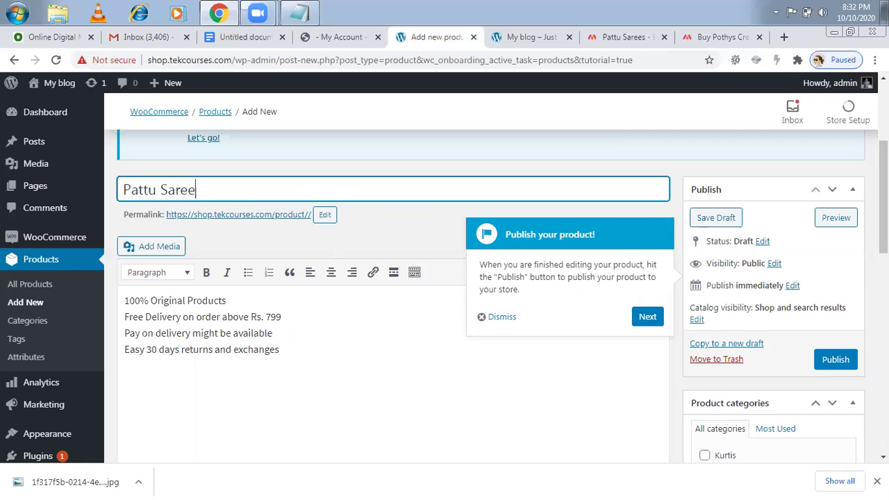
scroll(327, 280, "down", 1)
left_click(319, 293)
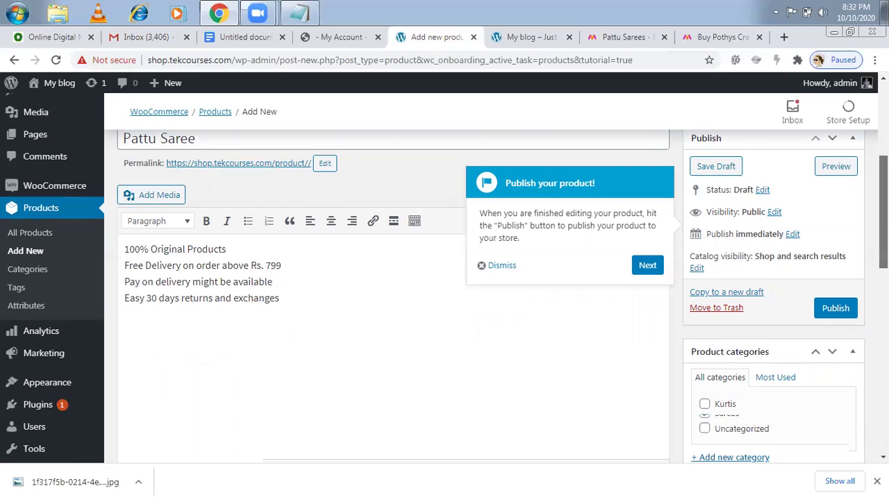
scroll(399, 295, "down", 3)
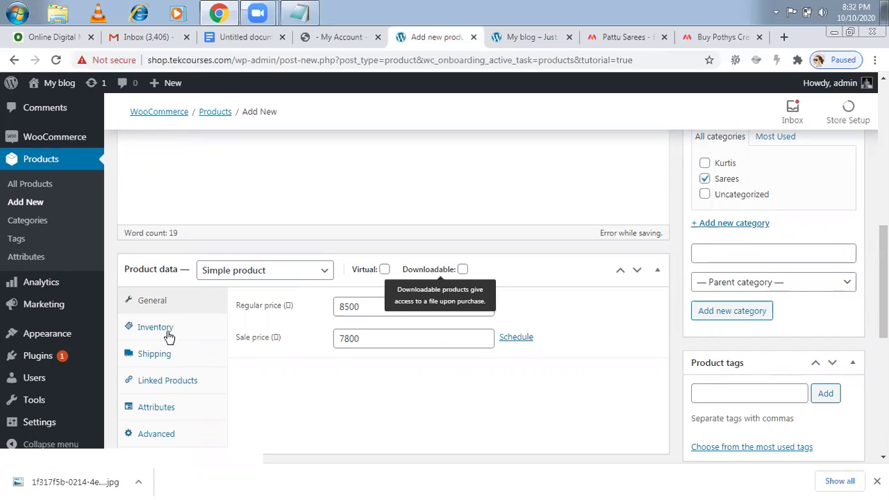
left_click_drag(467, 387, 575, 406)
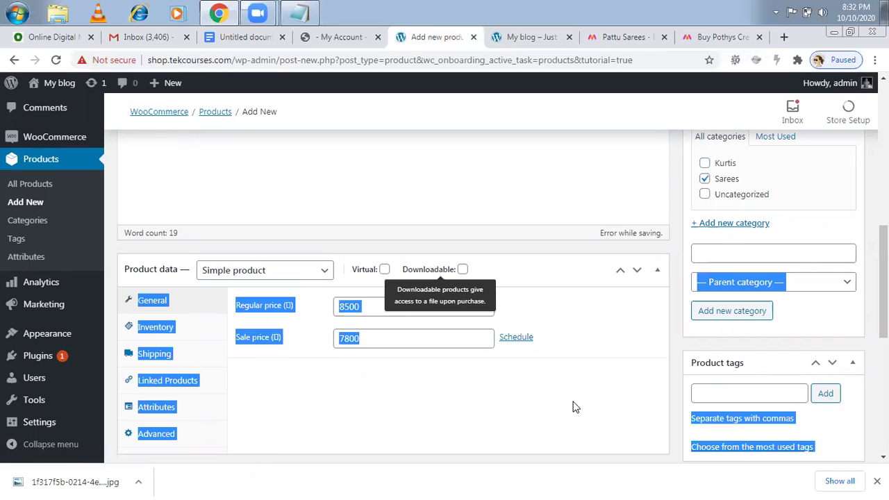
left_click(575, 407)
scroll(445, 292, "down", 3)
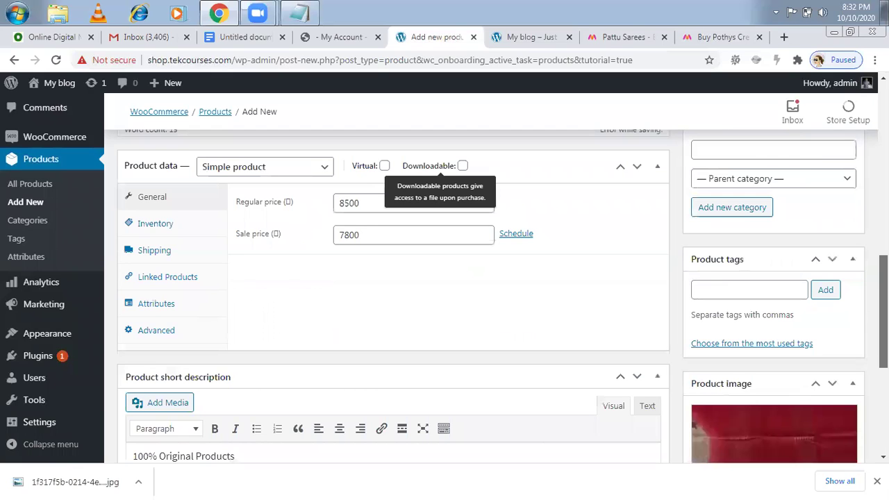
scroll(444, 292, "down", 1)
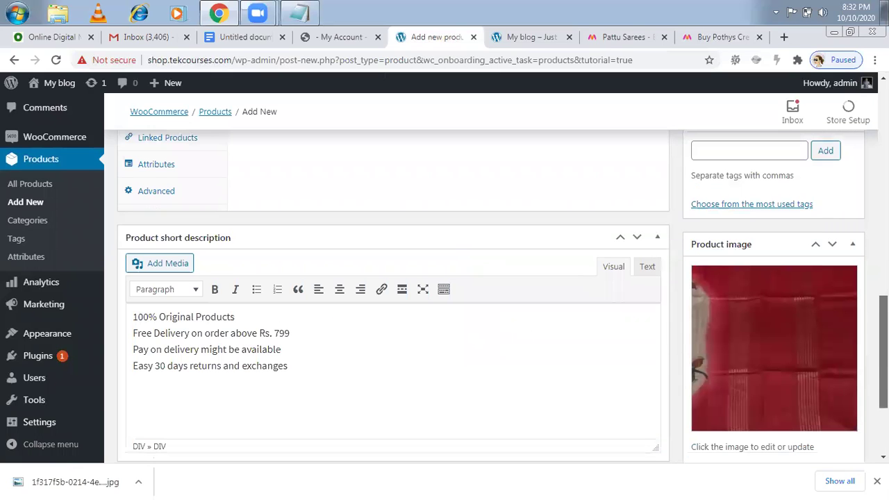
scroll(444, 292, "down", 1)
scroll(772, 397, "up", 1)
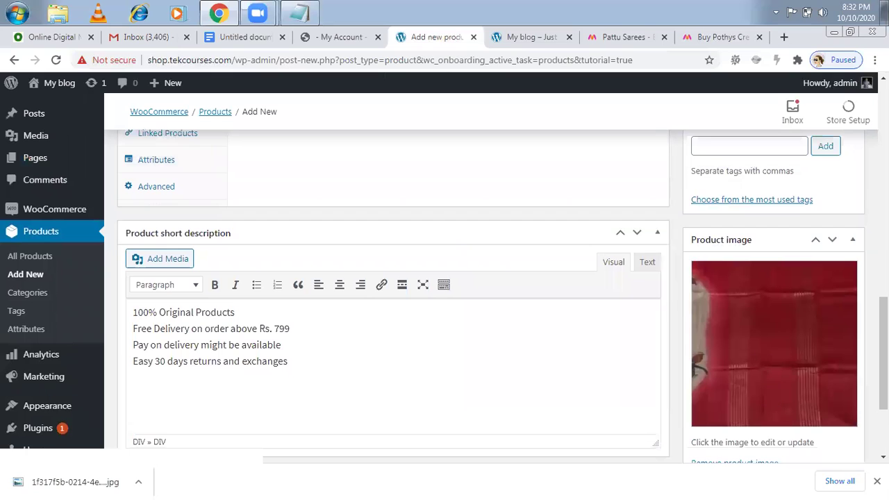
scroll(444, 292, "down", 2)
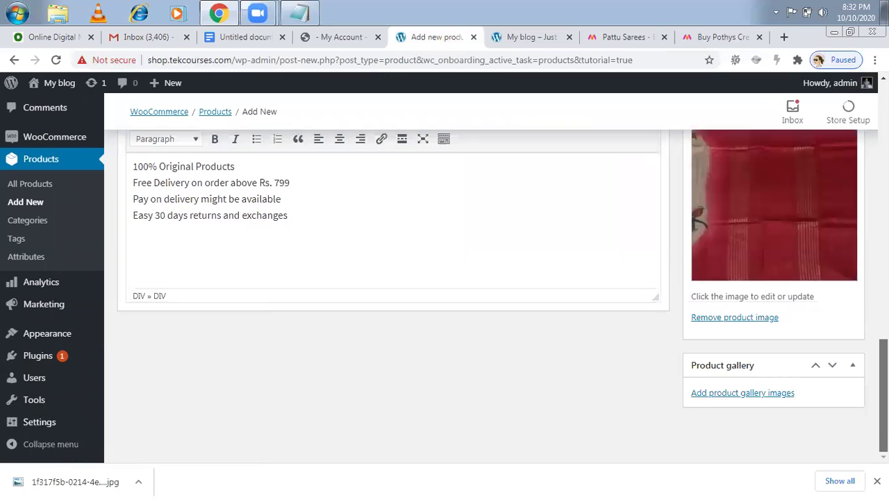
scroll(715, 364, "up", 5)
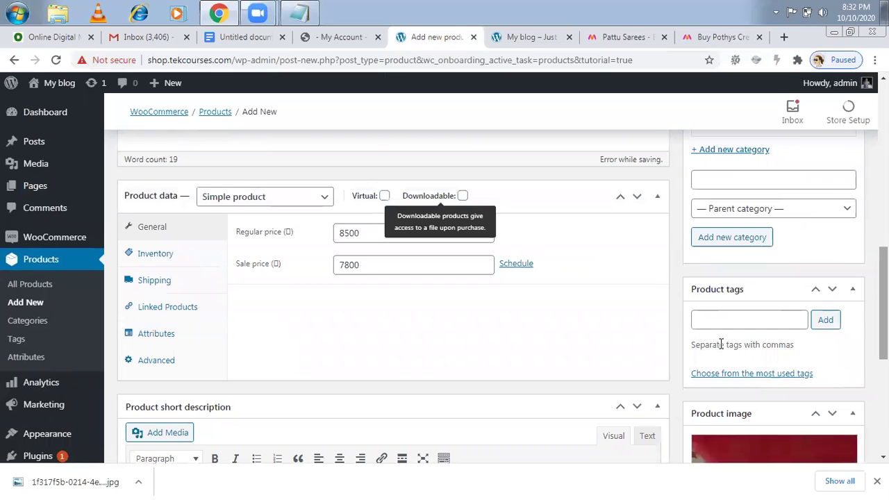
scroll(445, 291, "up", 1)
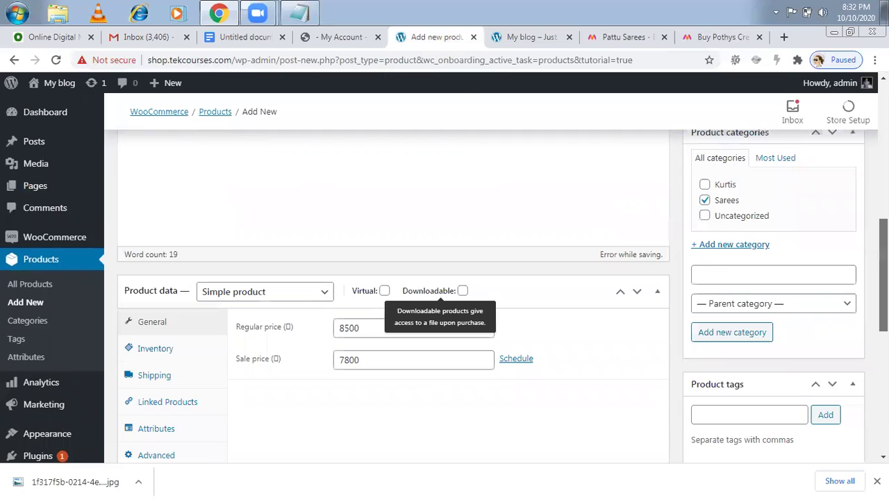
scroll(756, 232, "up", 1)
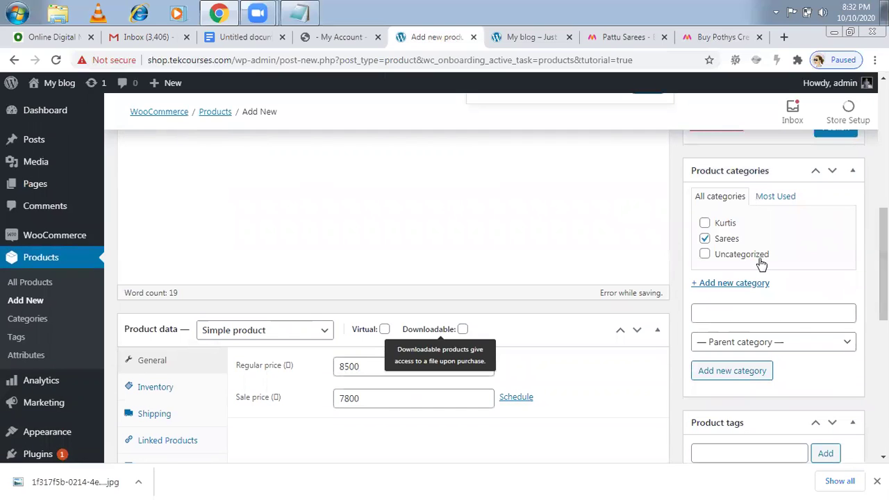
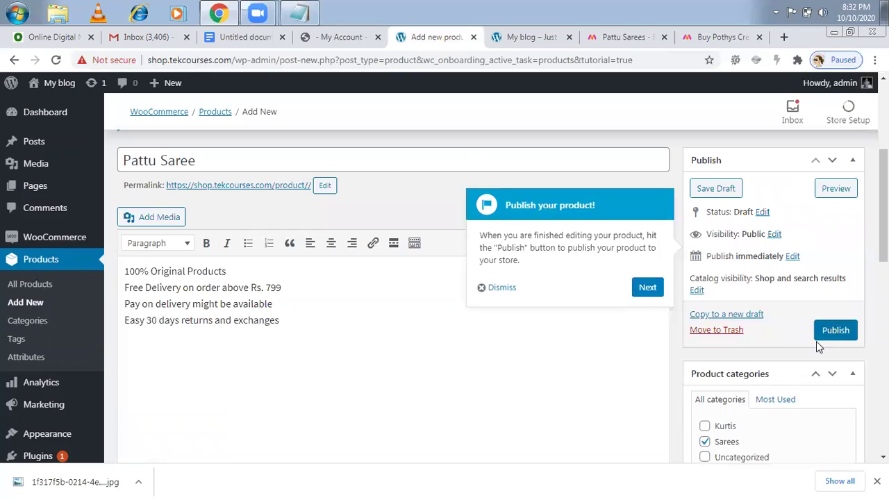
- Publish the Pattu Saree product and open its View Product link in a new tab
left_click(831, 333)
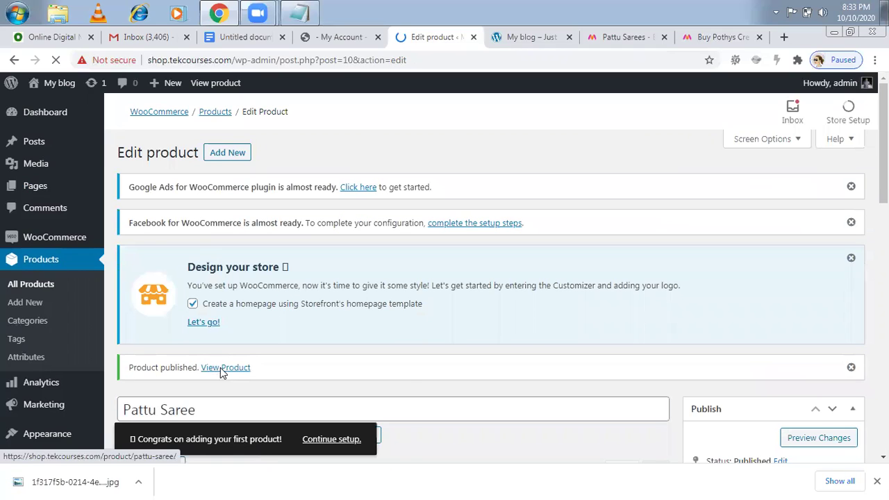
right_click(228, 370)
left_click(231, 378)
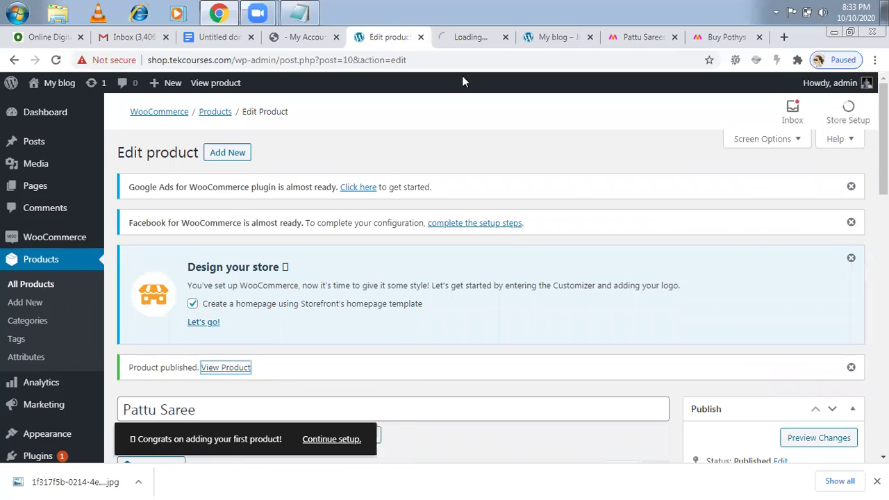
- On the live Pattu Saree page, priced ₹7,800.00, set the quantity to 3
left_click(469, 40)
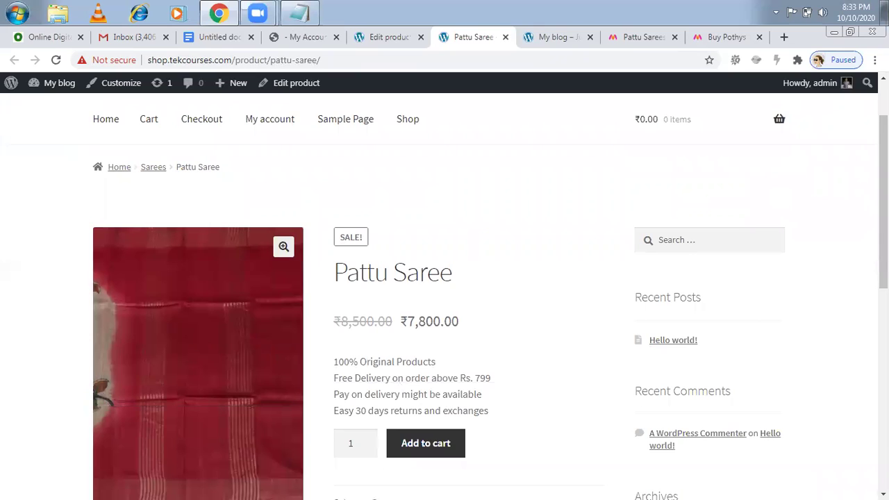
scroll(444, 291, "down", 1)
scroll(469, 168, "down", 1)
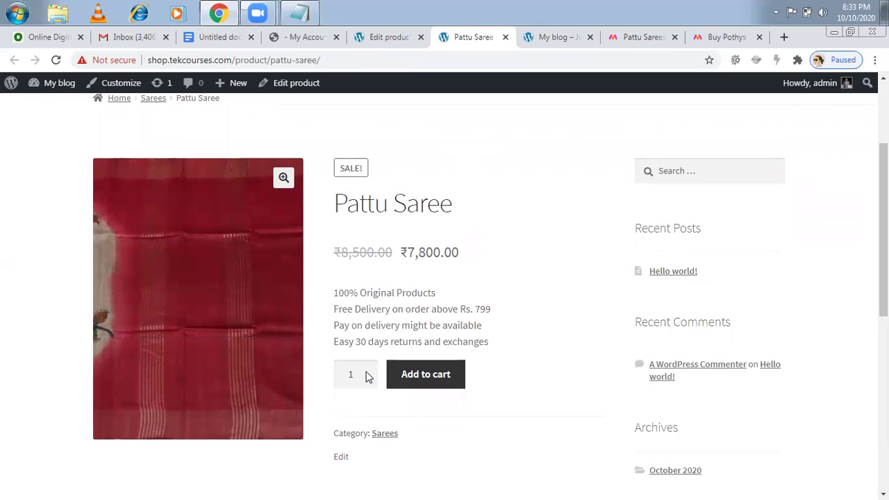
double_click(367, 375)
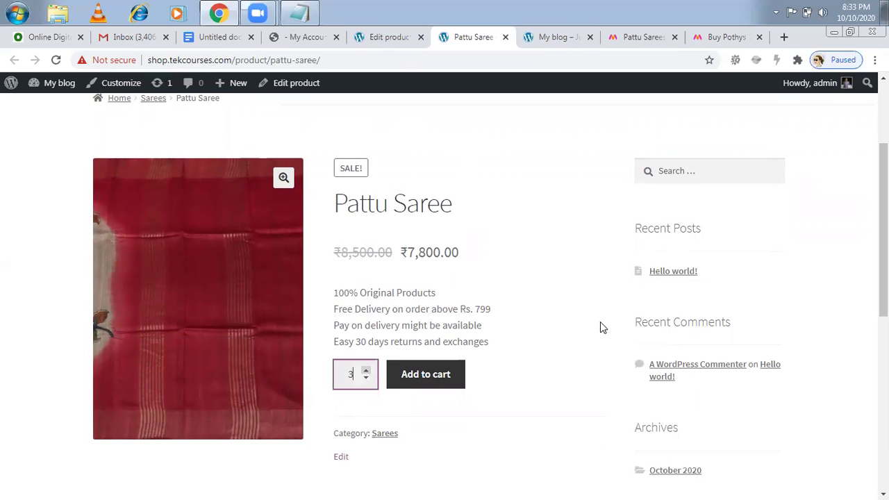
scroll(432, 303, "down", 3)
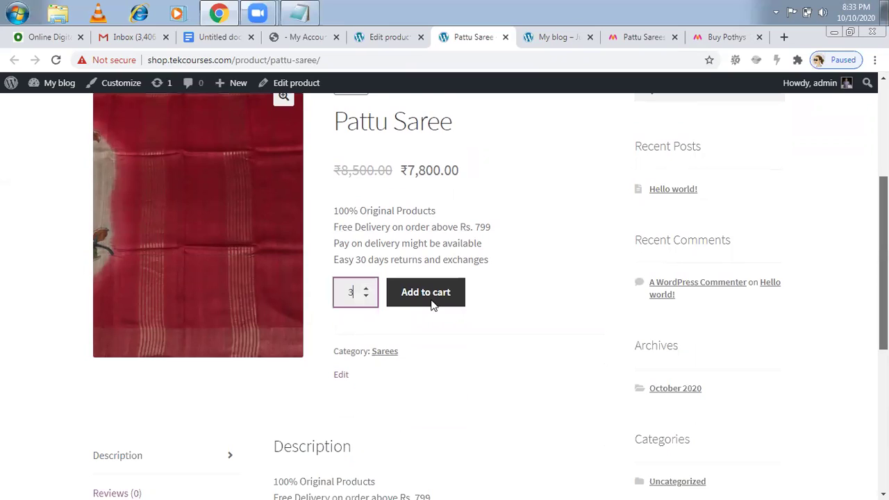
scroll(403, 326, "down", 1)
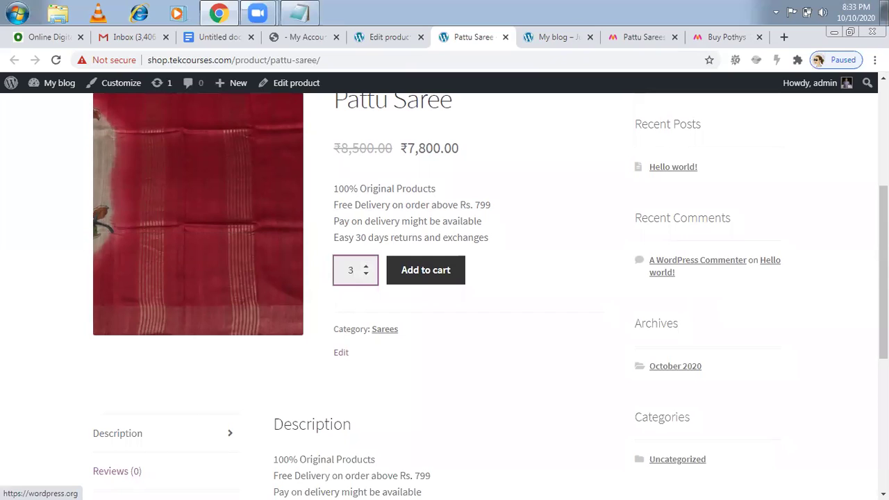
scroll(671, 242, "down", 1)
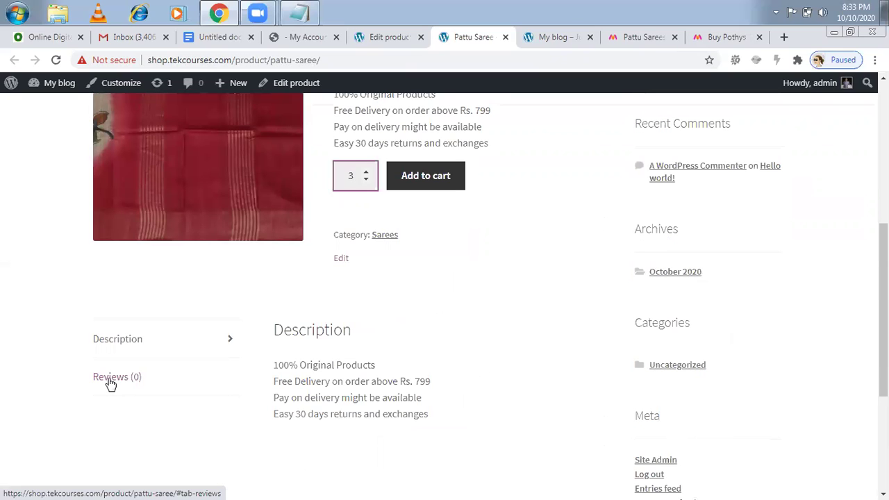
scroll(445, 292, "down", 1)
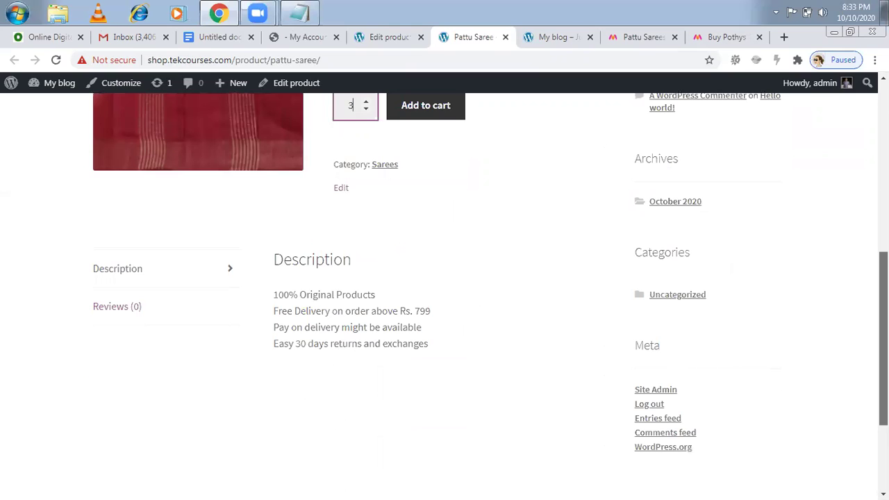
scroll(445, 292, "up", 1)
scroll(445, 292, "up", 3)
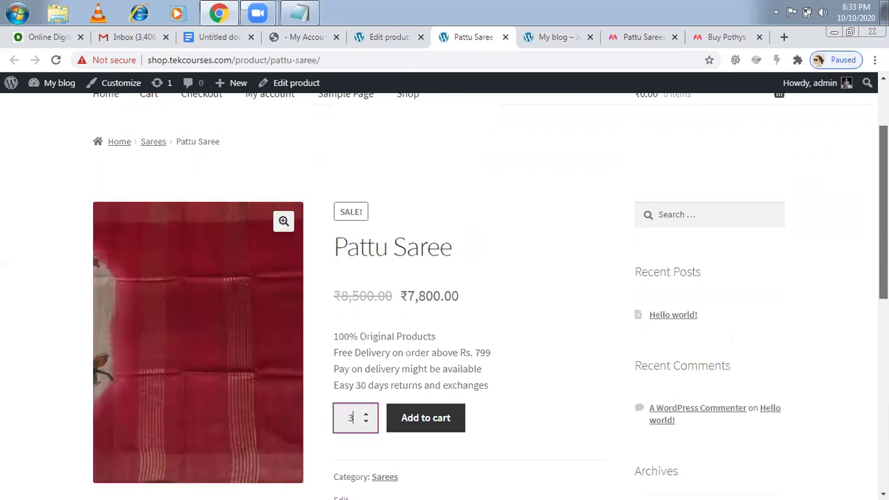
scroll(445, 292, "up", 1)
scroll(444, 292, "up", 1)
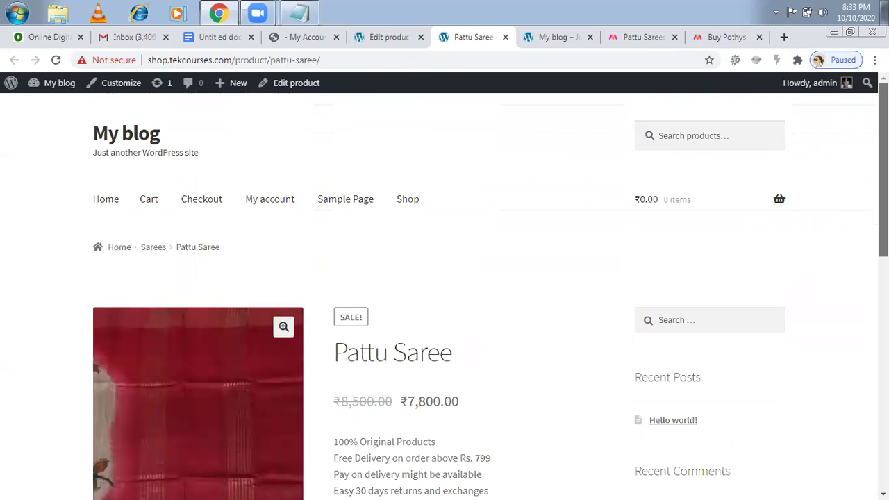
scroll(352, 463, "down", 1)
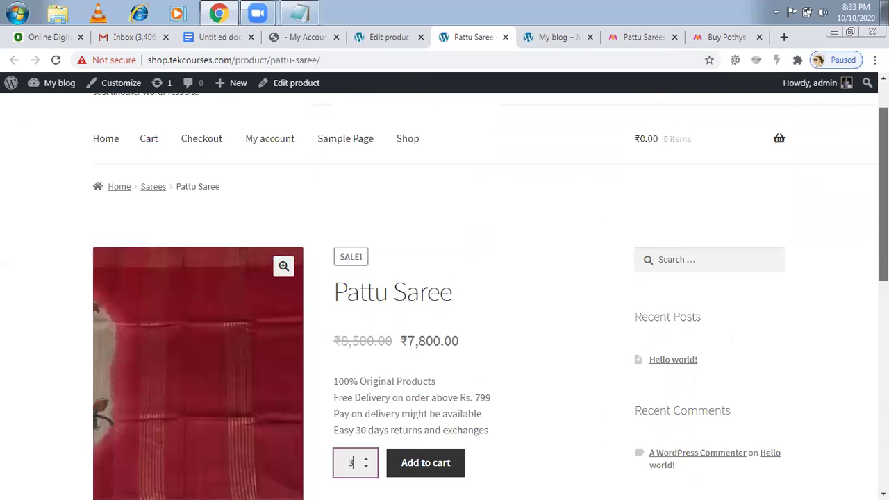
scroll(444, 296, "down", 1)
scroll(445, 297, "down", 1)
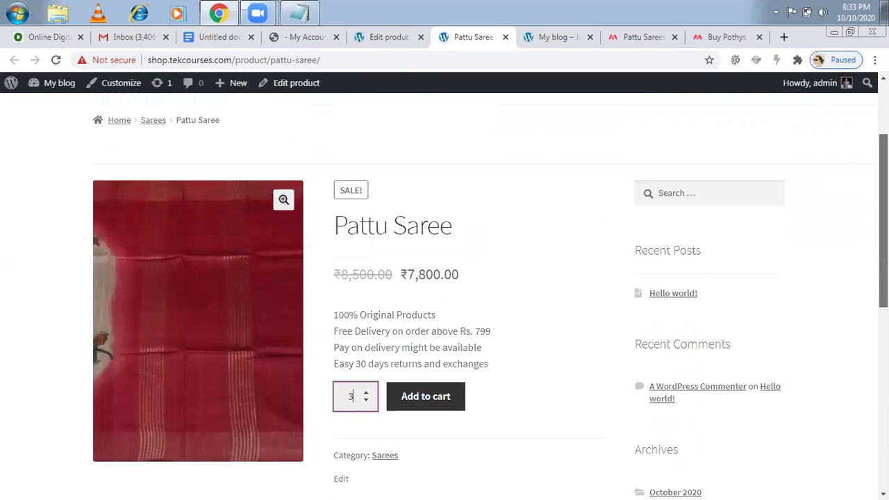
scroll(444, 297, "down", 1)
scroll(444, 296, "up", 1)
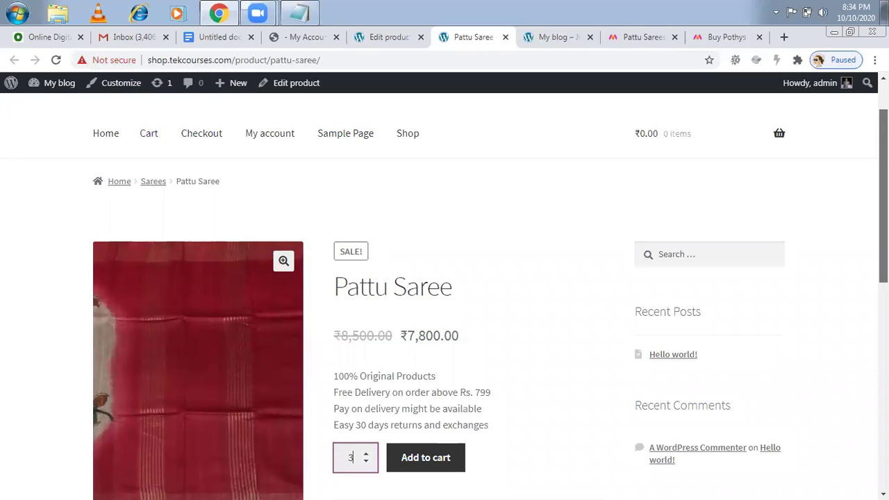
scroll(444, 296, "down", 1)
scroll(444, 296, "down", 1)
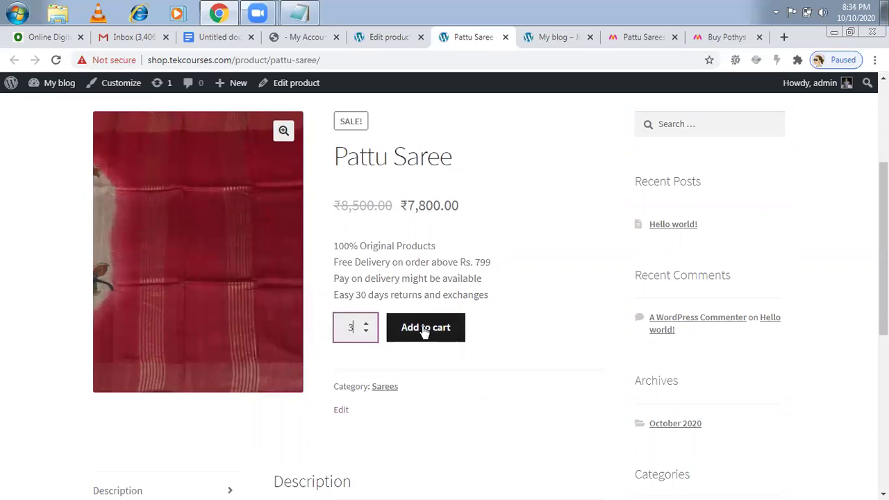
- Add the 3 Pattu Sarees to the cart for a ₹23,400.00 total
left_click(417, 330)
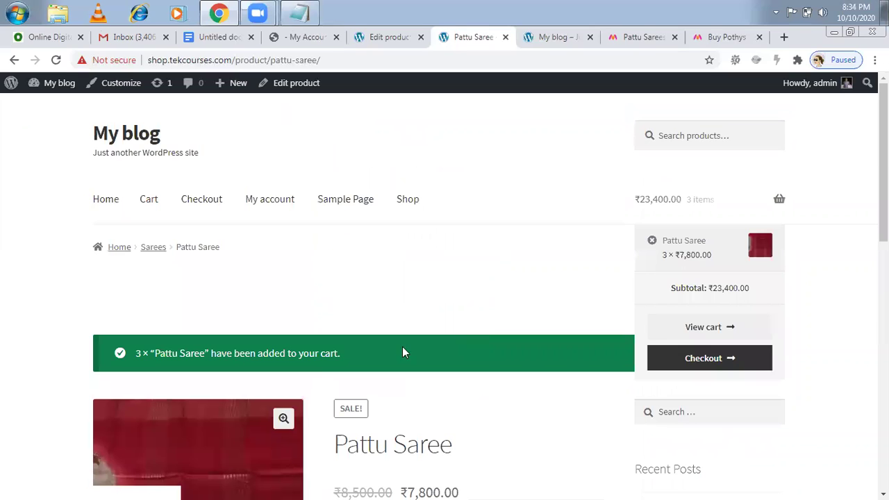
mouse_move(647, 209)
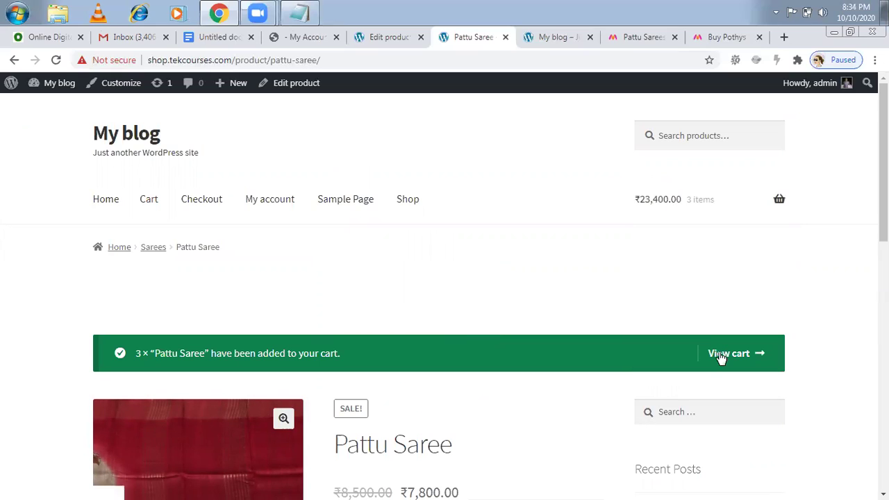
- View the cart and check the totals: 3 Pattu Sarees at ₹7,800.00, ₹23,400.00 overall
left_click(721, 357)
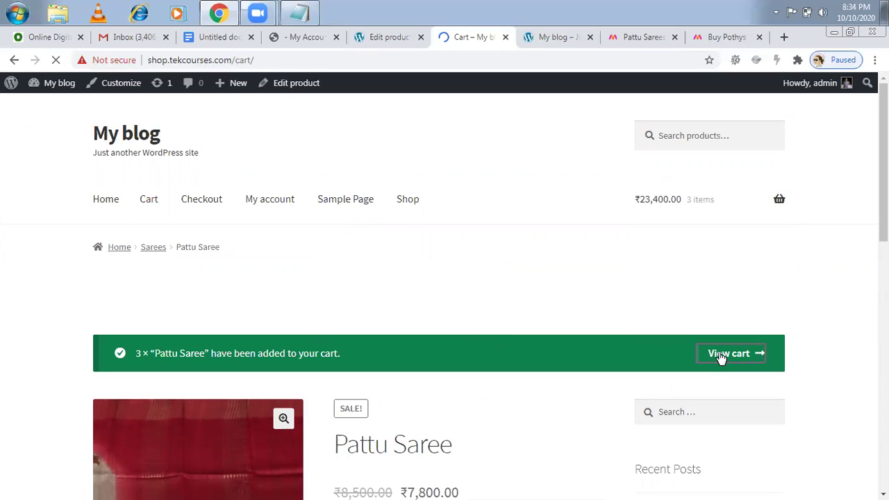
scroll(444, 291, "down", 1)
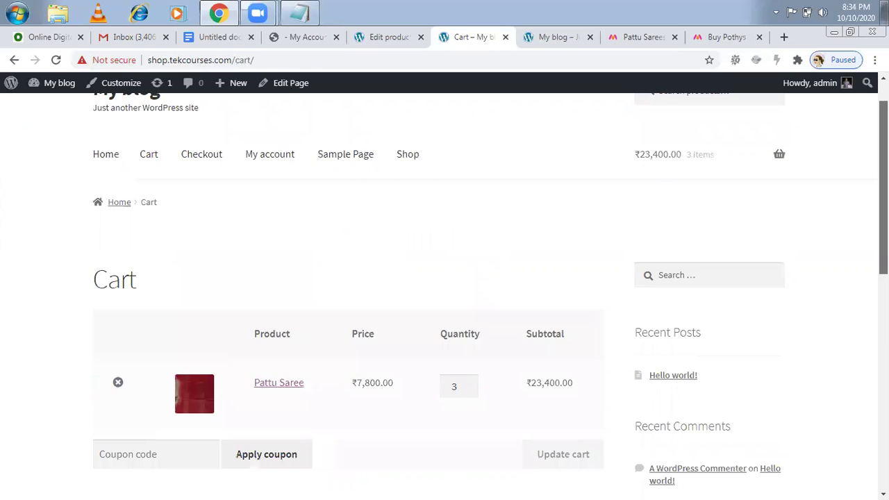
scroll(444, 292, "down", 1)
scroll(414, 296, "down", 1)
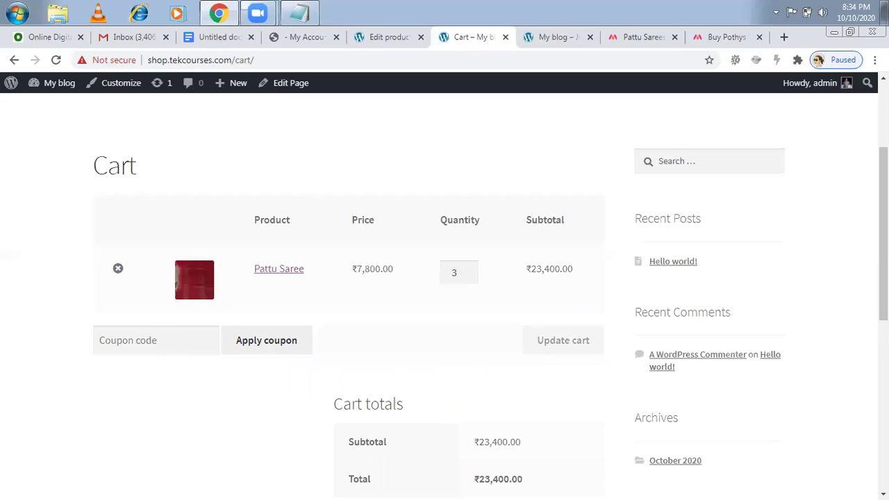
scroll(444, 292, "down", 2)
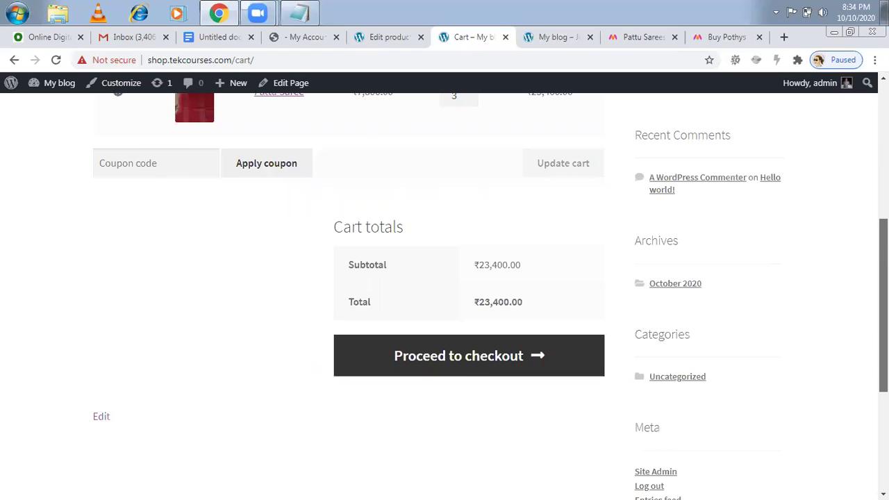
- Go to checkout, read the no-payment-methods warning, then return to the Pattu Saree editor tab
left_click(506, 366)
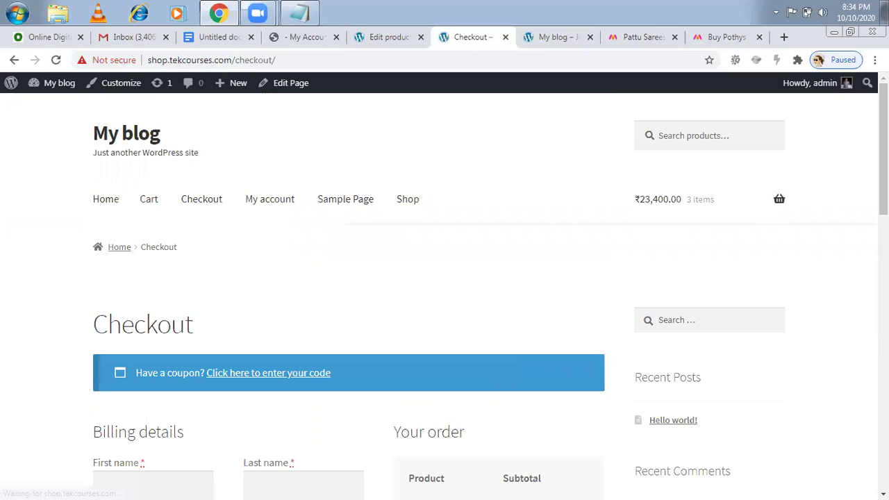
scroll(444, 292, "down", 2)
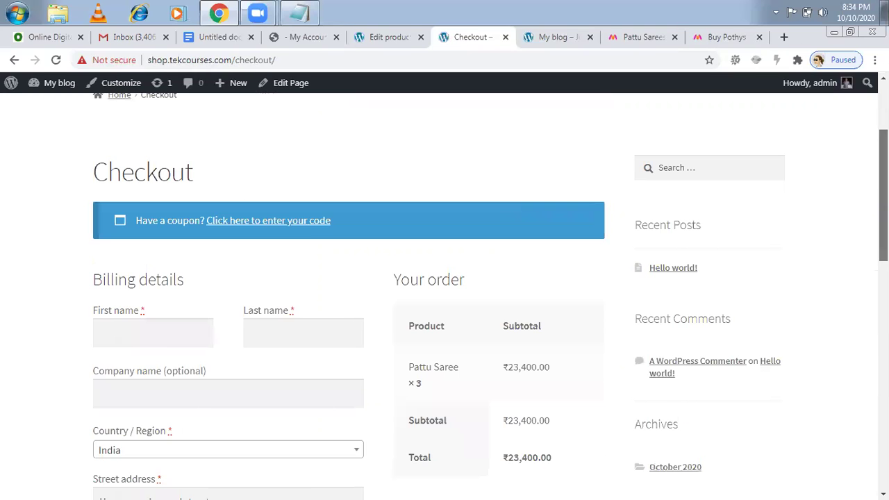
scroll(380, 211, "down", 1)
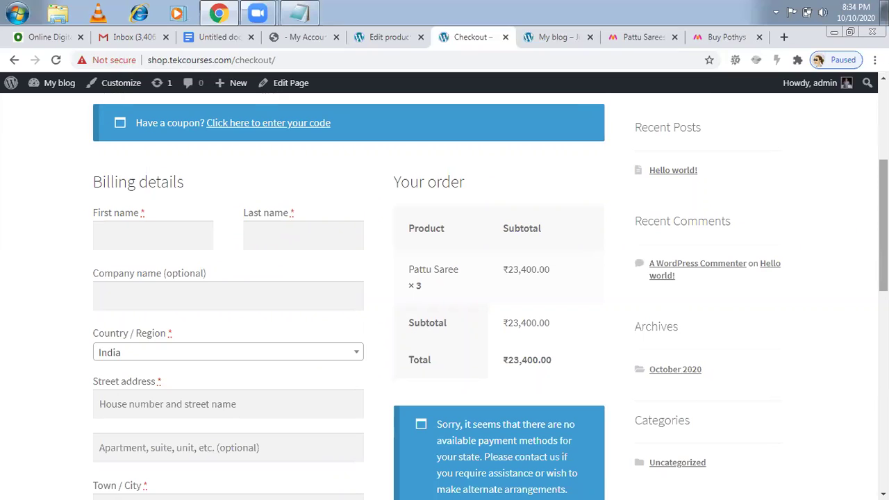
scroll(884, 229, "down", 1)
scroll(883, 236, "down", 2)
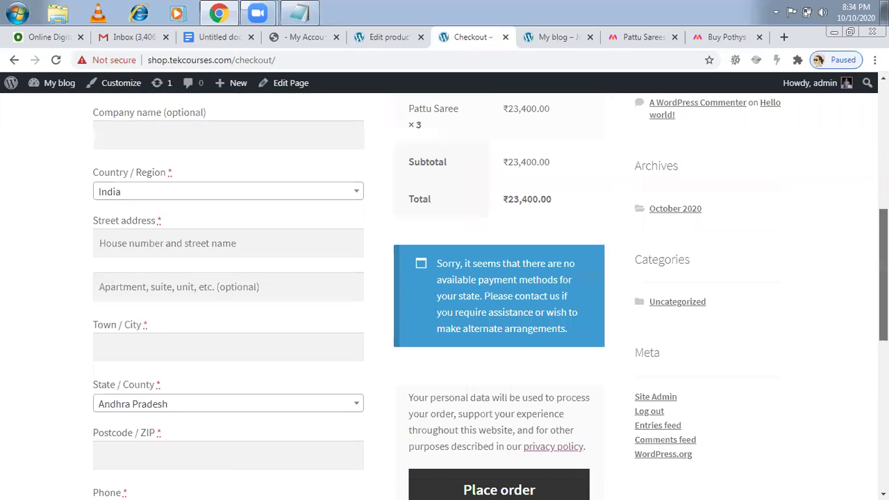
scroll(883, 236, "down", 1)
scroll(490, 296, "down", 1)
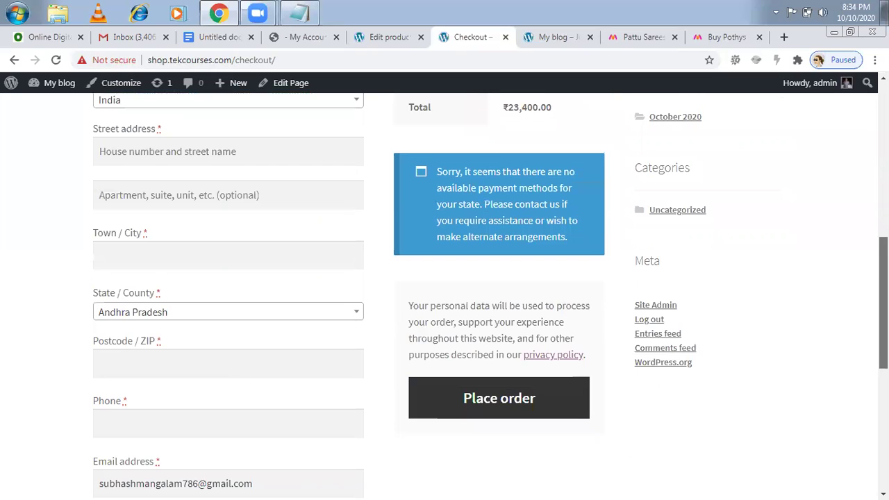
scroll(445, 292, "down", 1)
scroll(445, 292, "down", 2)
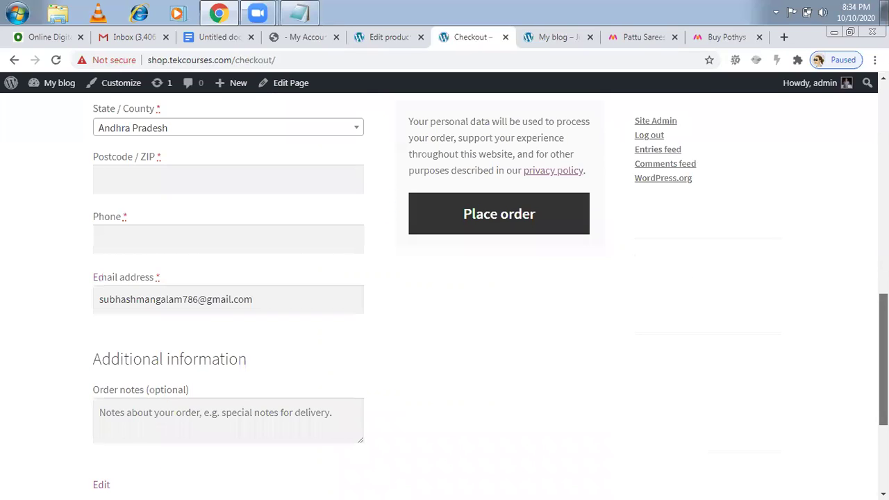
scroll(444, 292, "up", 1)
scroll(445, 292, "up", 5)
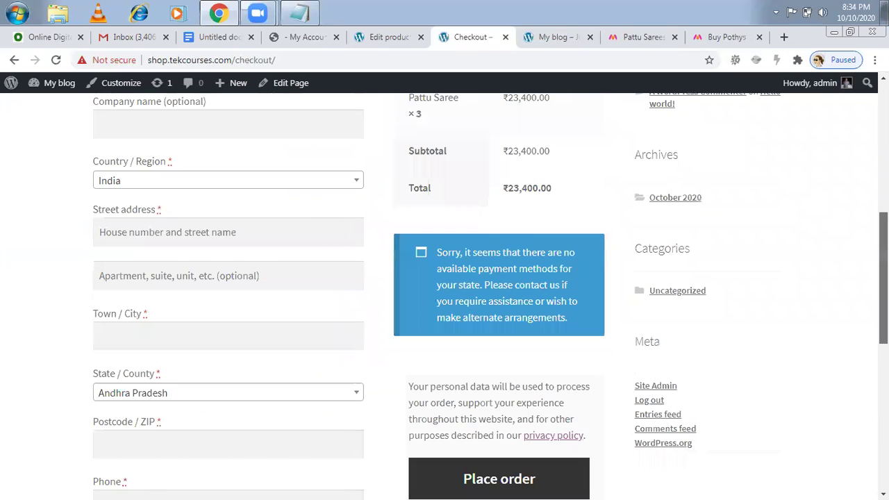
scroll(573, 255, "down", 2)
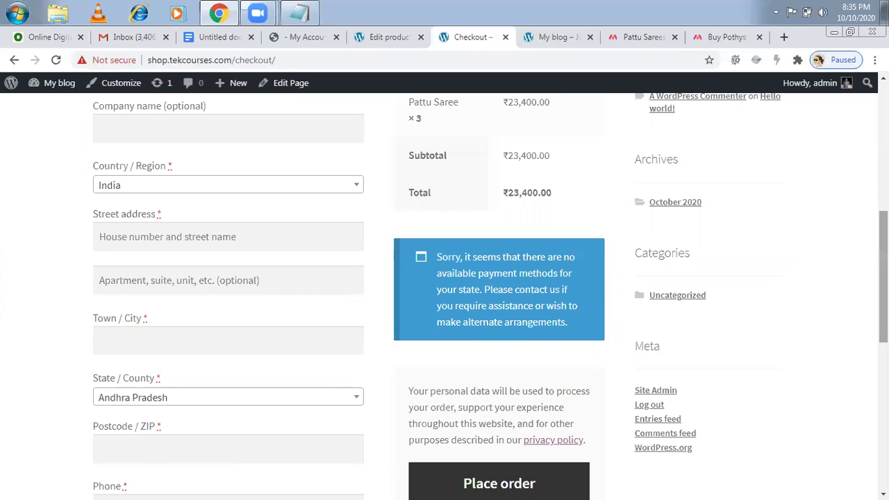
scroll(883, 291, "down", 2)
scroll(883, 291, "up", 3)
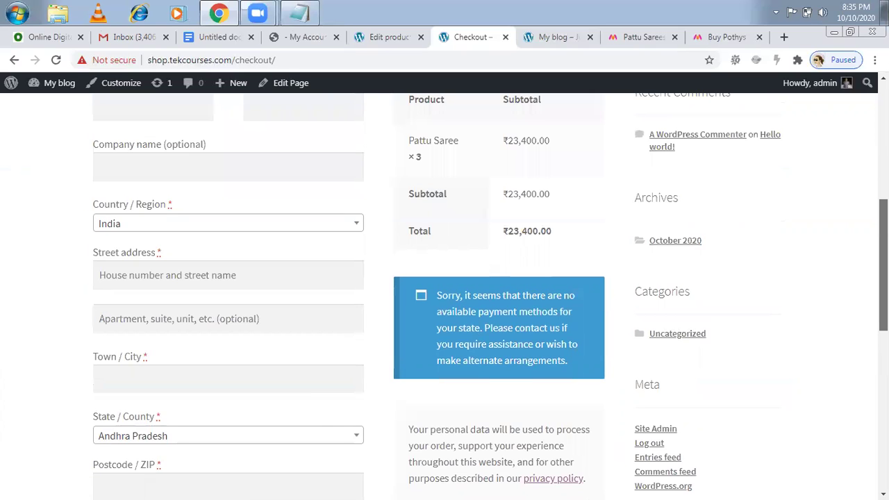
scroll(883, 291, "up", 3)
scroll(884, 292, "up", 3)
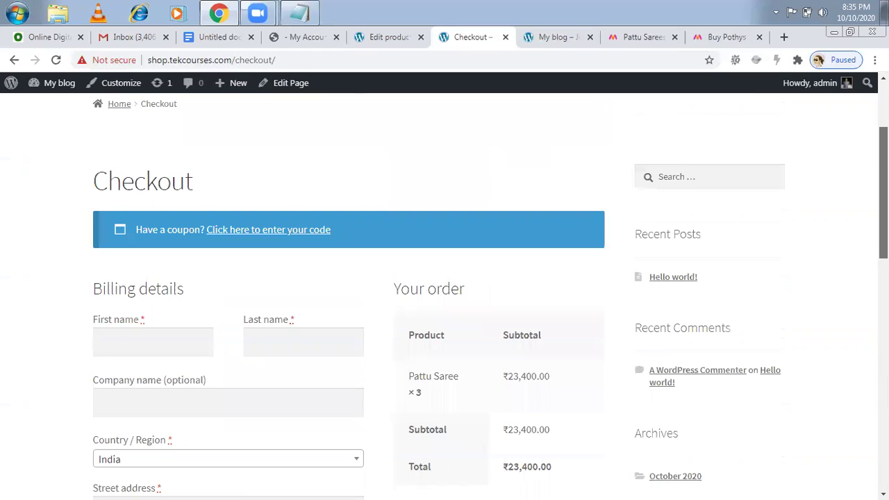
scroll(883, 291, "up", 3)
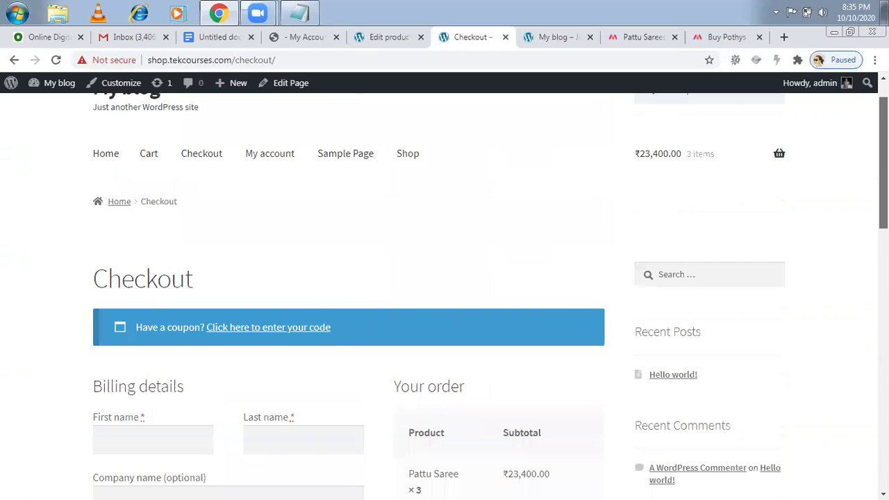
left_click(368, 38)
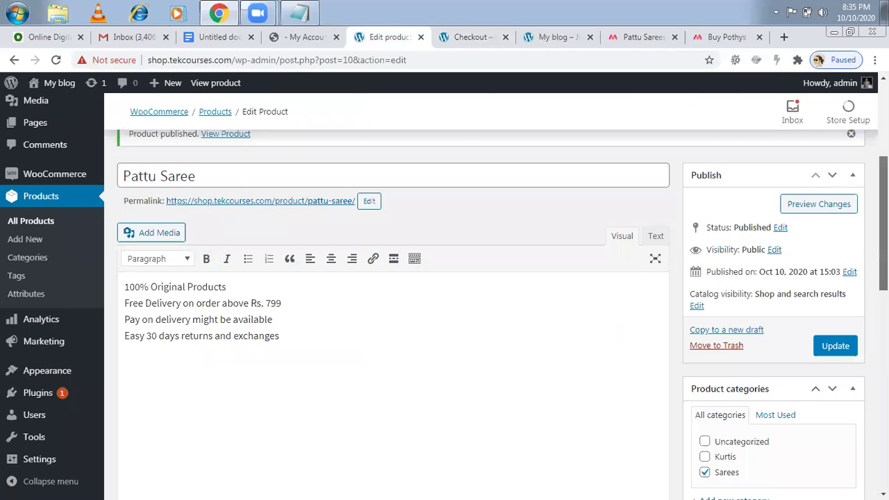
- Go to WooCommerce Settings from the admin sidebar
scroll(502, 314, "down", 1)
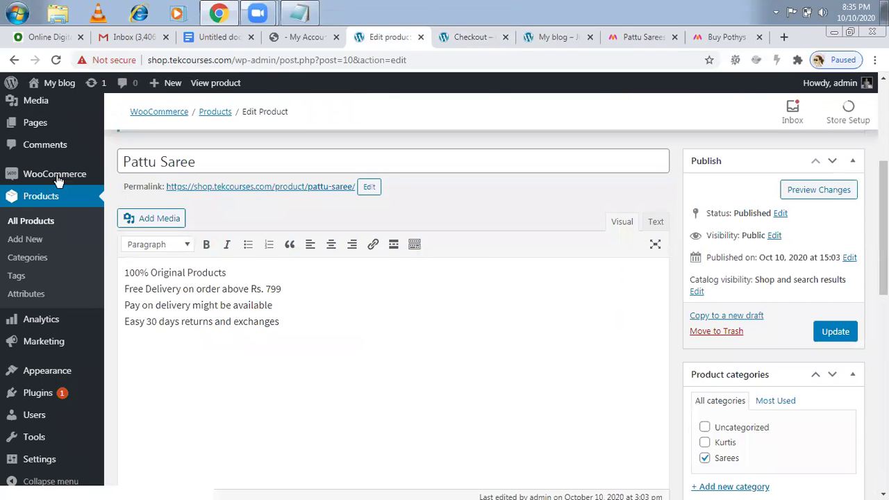
mouse_move(59, 181)
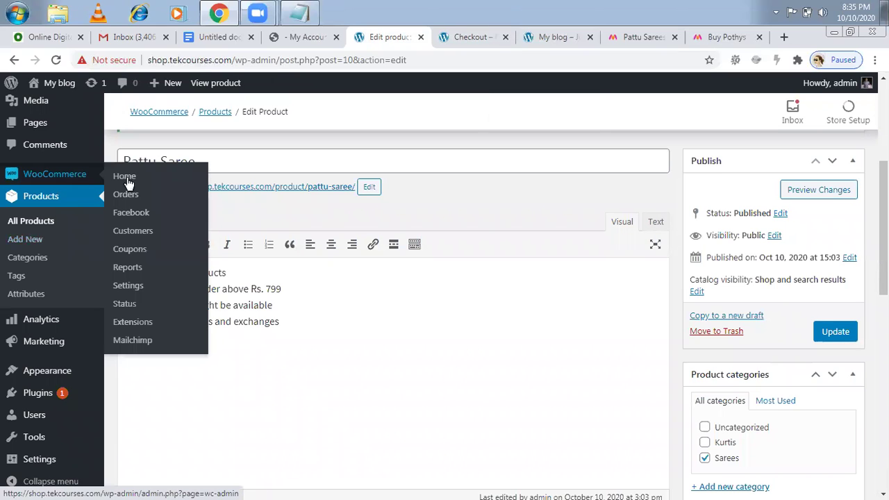
left_click(132, 291)
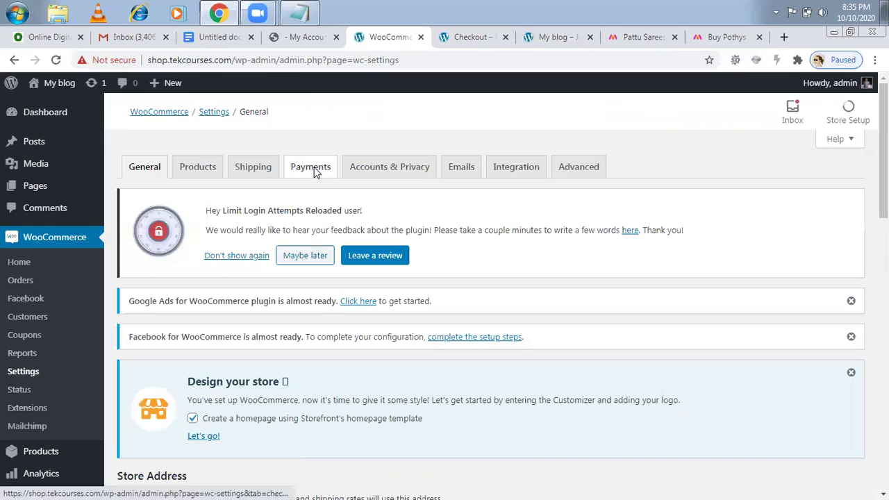
- Turn on Cash on delivery in the Payments settings and save the changes
left_click(314, 170)
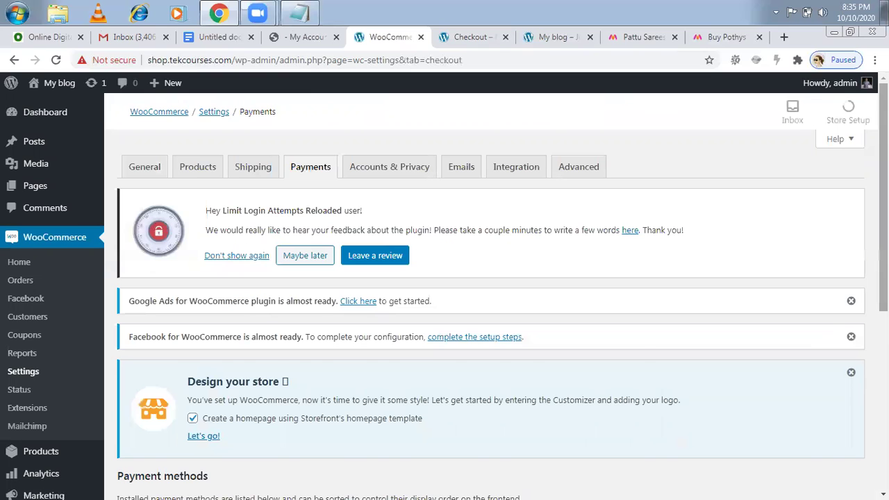
scroll(496, 292, "down", 1)
scroll(491, 292, "down", 3)
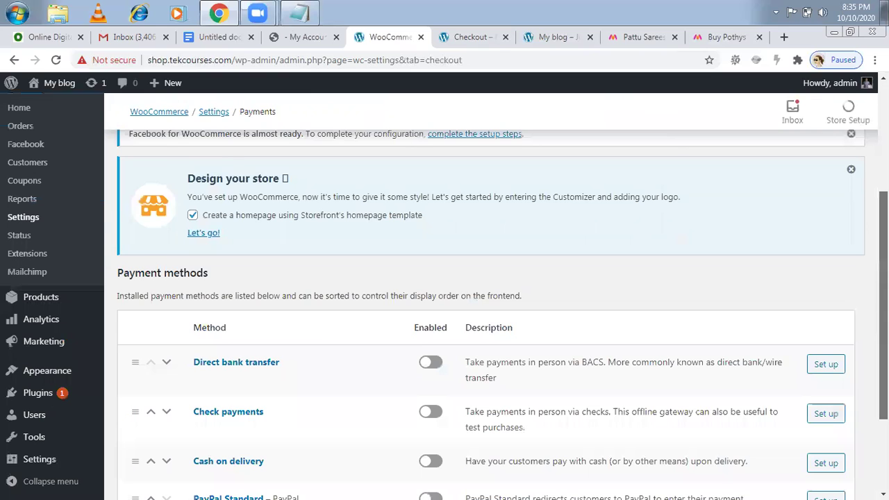
scroll(688, 212, "down", 1)
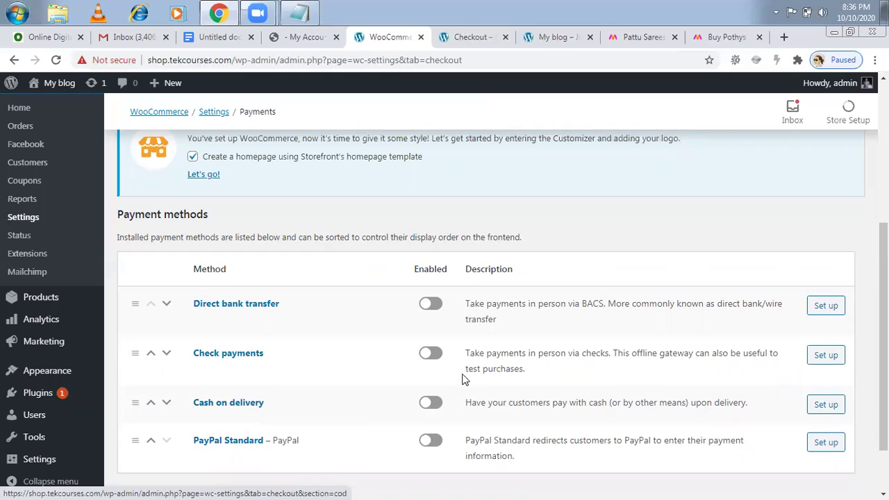
left_click(430, 402)
scroll(486, 313, "down", 1)
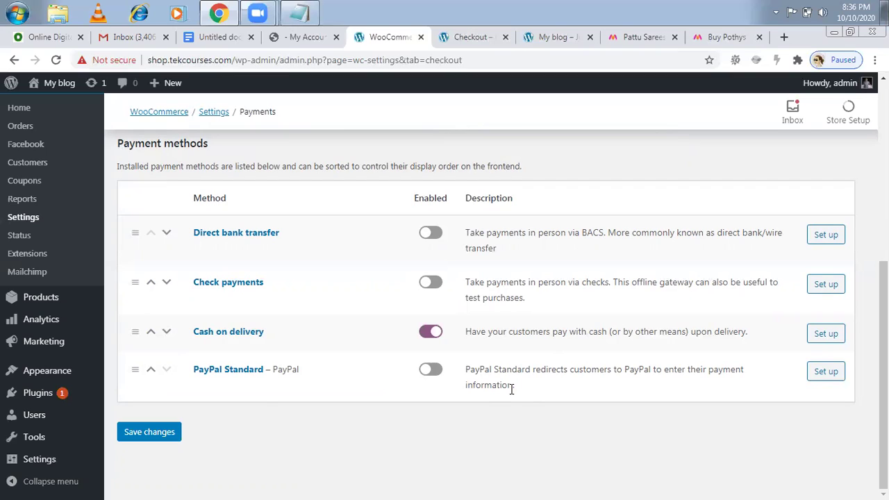
left_click(149, 432)
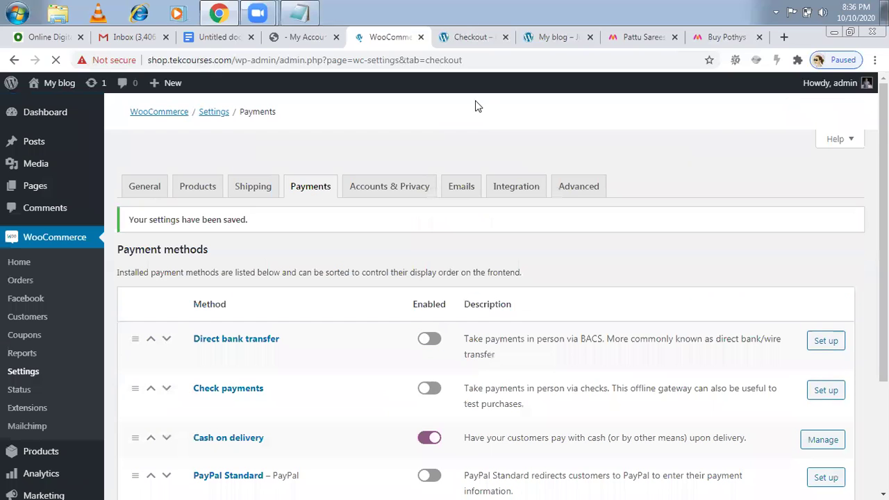
left_click(550, 40)
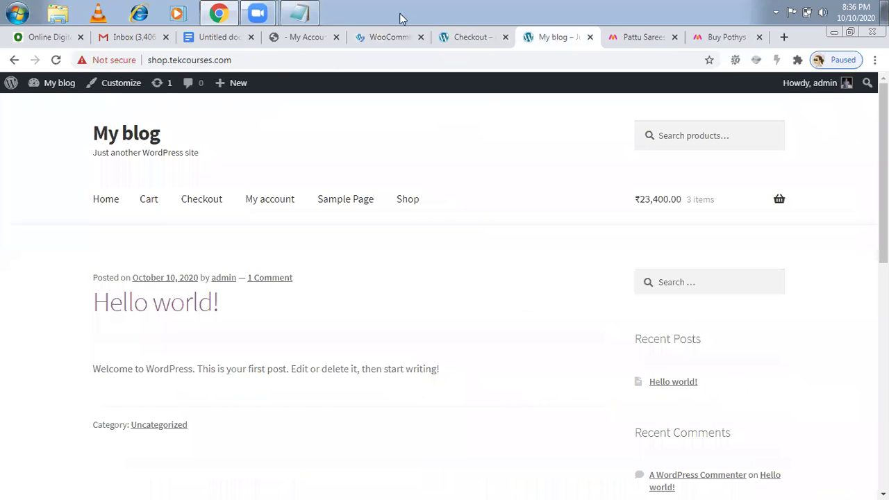
- Reload the checkout page so Cash on delivery shows for the ₹23,400.00 order
left_click(448, 37)
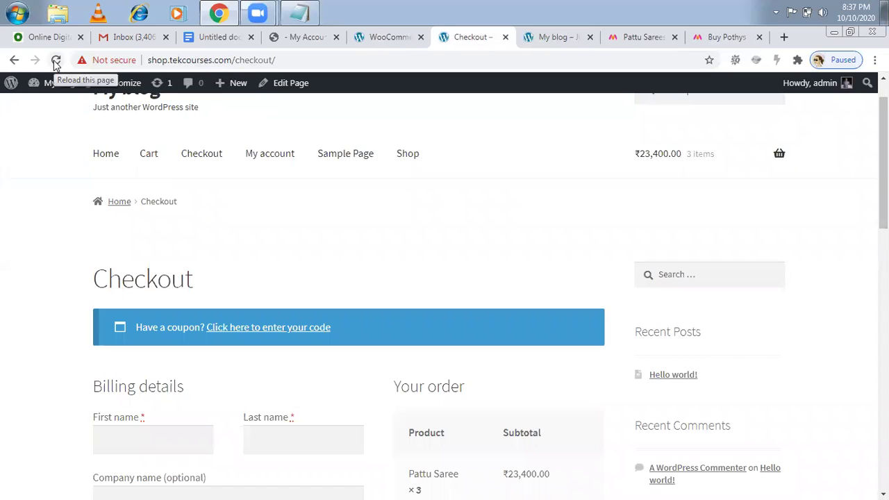
left_click(57, 61)
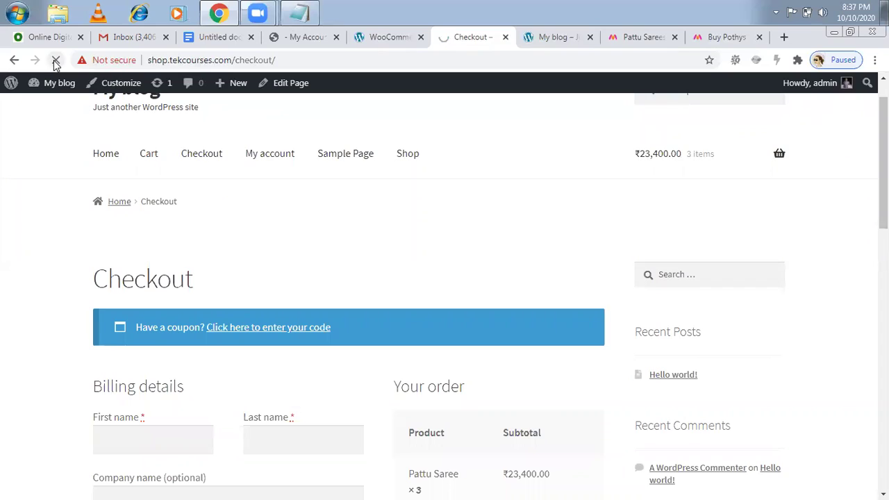
left_click(212, 171)
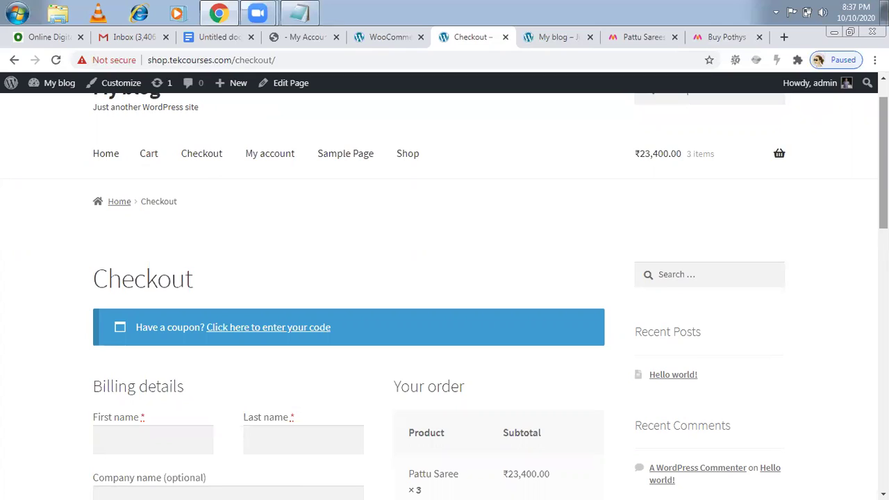
left_click_drag(884, 160, 884, 297)
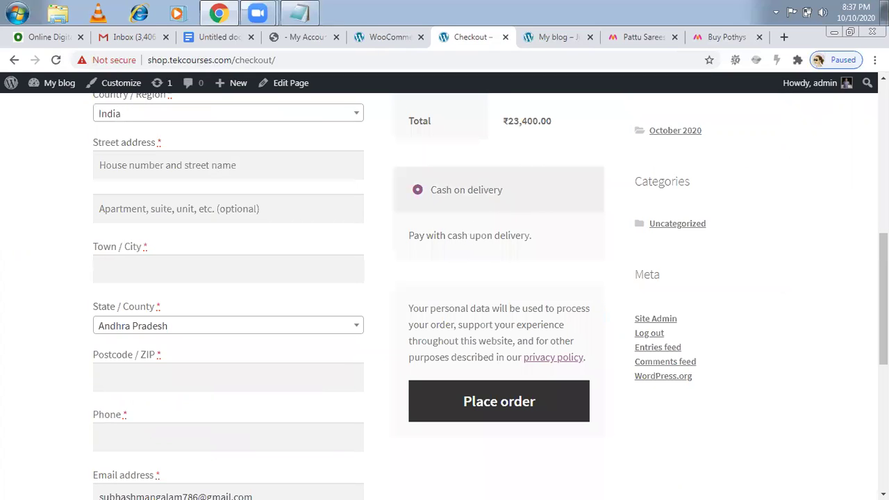
scroll(883, 292, "up", 4)
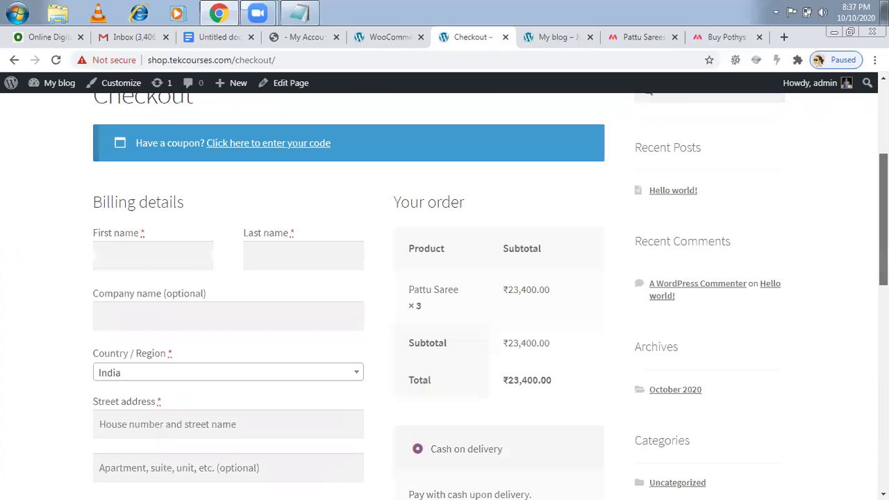
- Enter the customer's first and last name and company ODMT in the billing details
left_click(142, 262)
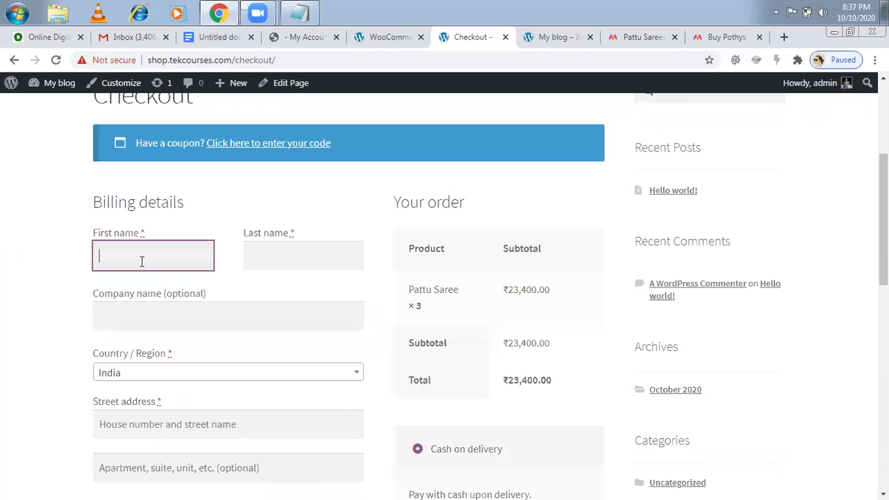
key("Tab")
left_click(113, 319)
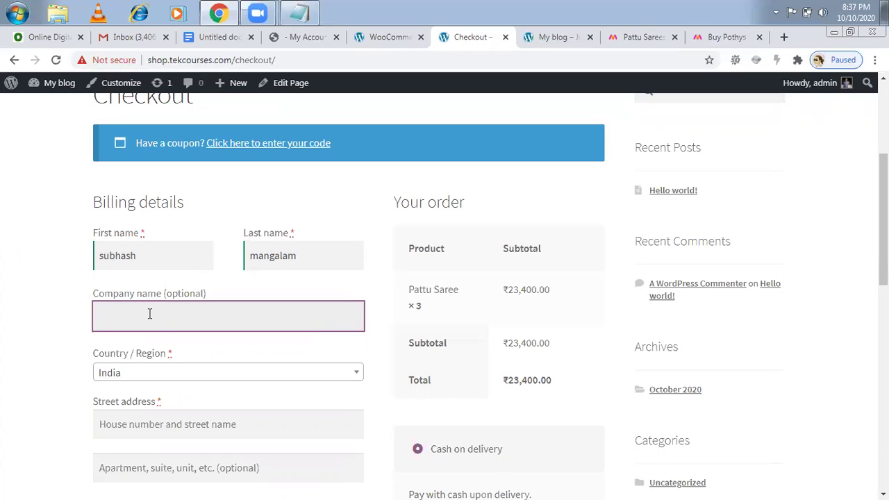
type("ODMT")
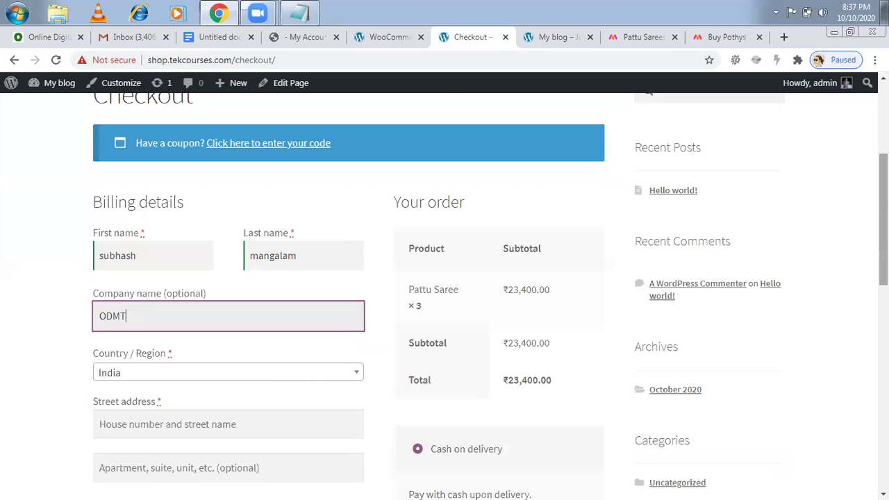
- Fill in the billing street address, second address line and town/city
scroll(393, 268, "down", 2)
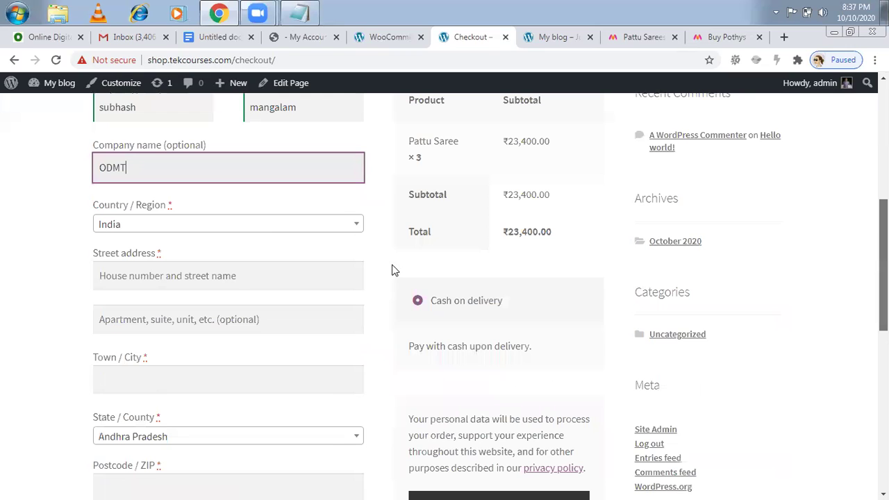
left_click(163, 275)
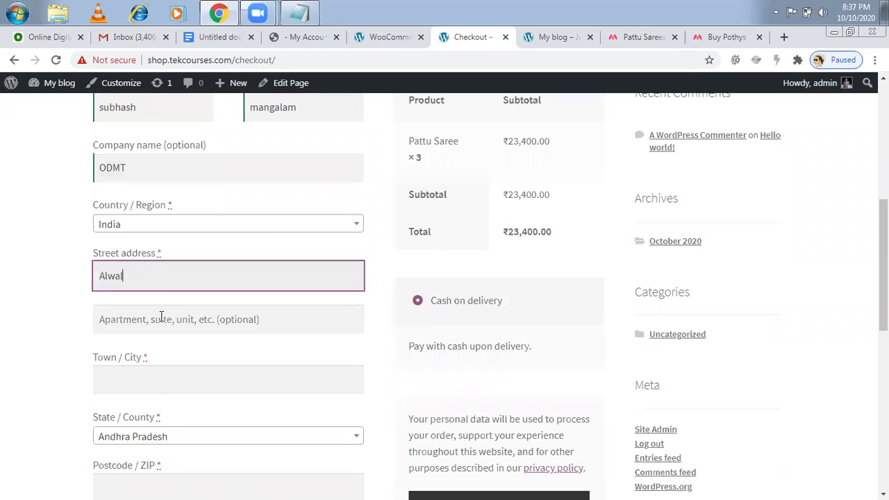
left_click(161, 318)
type("Hyderaab")
key("BackSpace")
key("BackSpace")
type("bad")
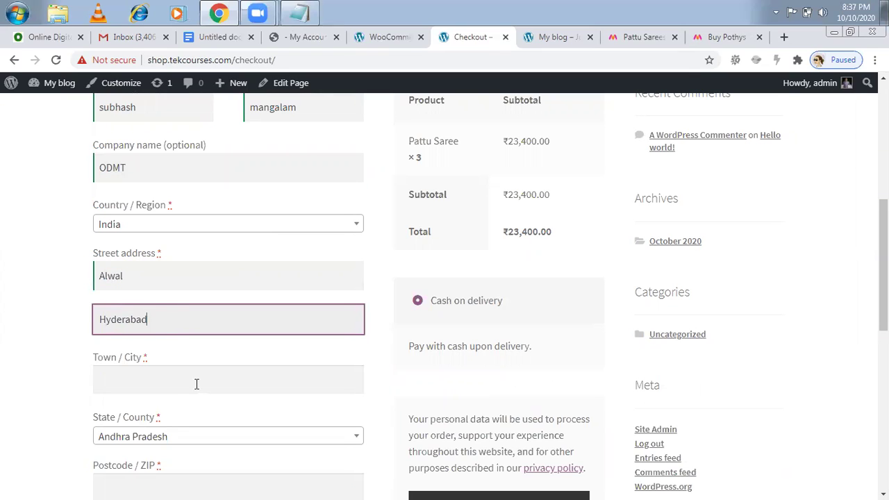
left_click(196, 384)
type("Hyderabad")
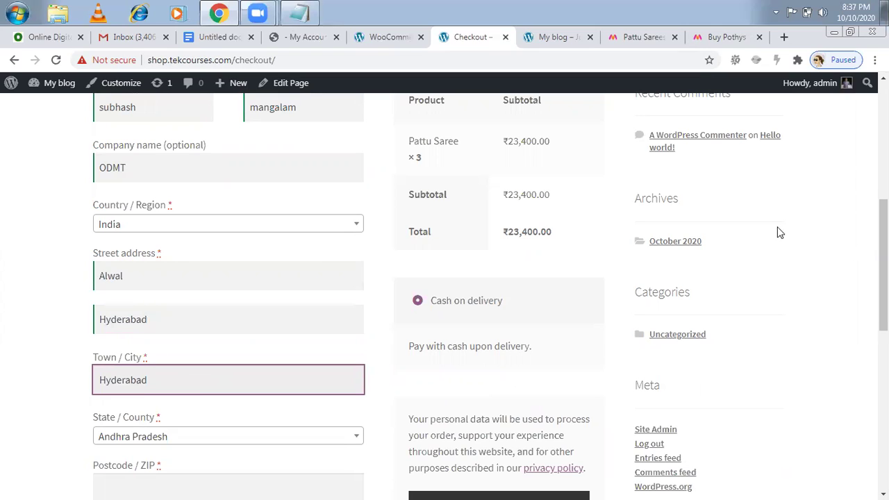
- Enter the billing postcode and the customer's phone number, then review the form
scroll(396, 332, "down", 1)
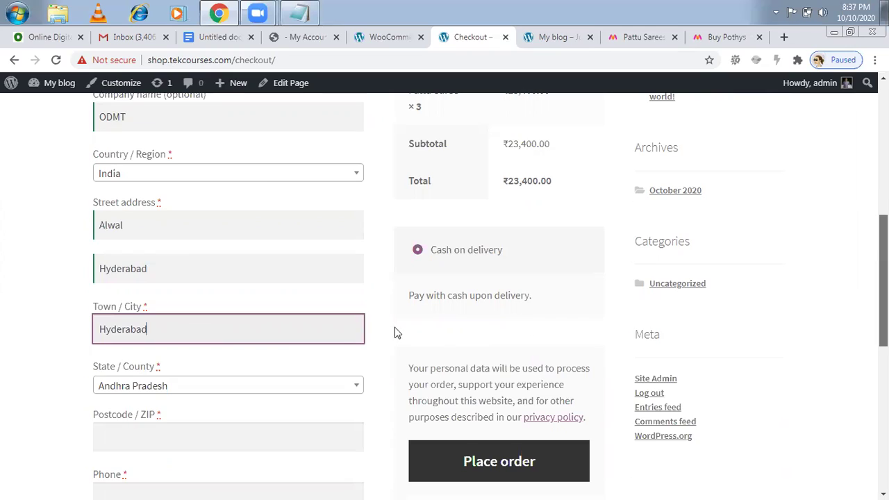
scroll(285, 361, "down", 1)
left_click(285, 361)
type("500089")
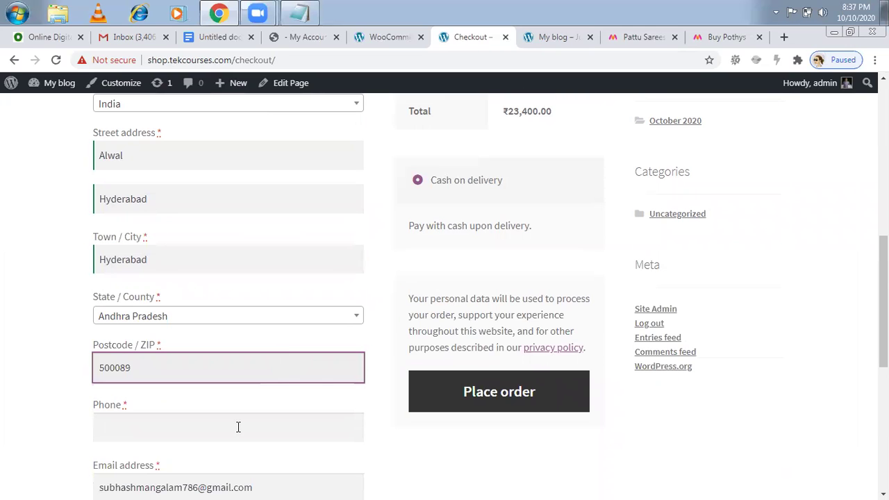
left_click(237, 428)
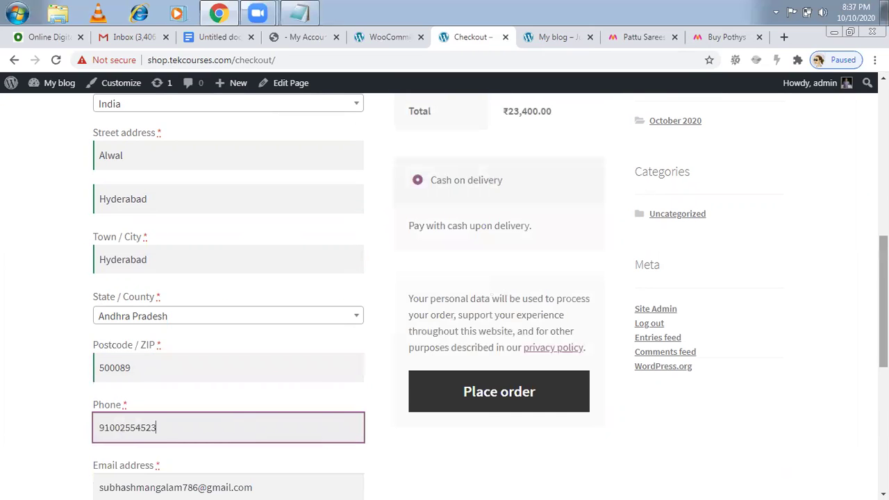
scroll(444, 296, "down", 2)
scroll(445, 297, "down", 1)
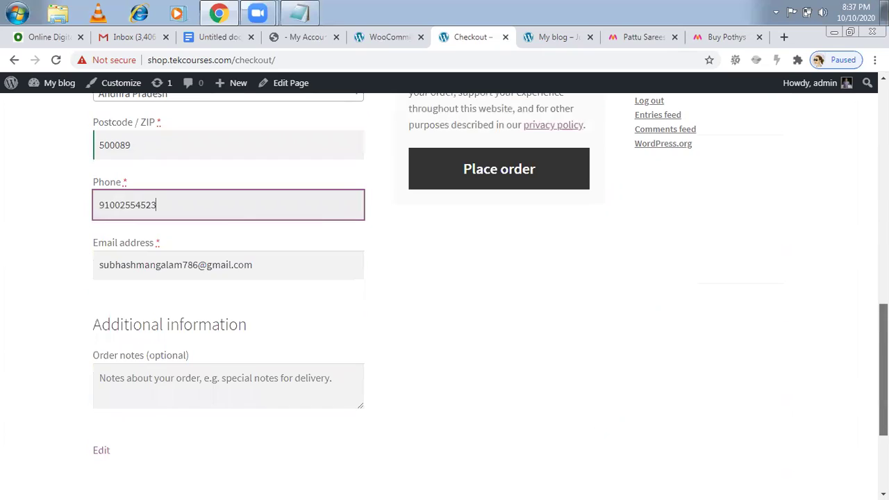
scroll(444, 296, "up", 2)
scroll(445, 296, "up", 3)
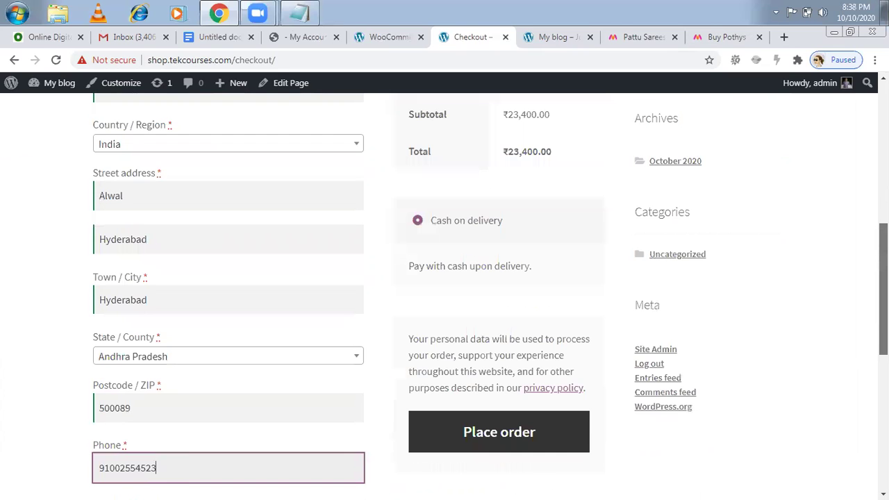
scroll(512, 396, "down", 2)
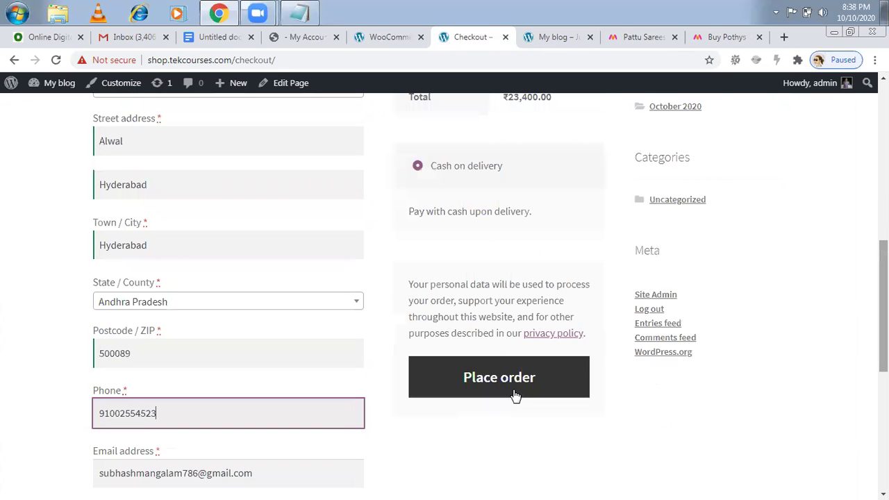
- Place the order and review order 12: 3 Pattu Sarees, ₹23,400.00, Cash on delivery
left_click(514, 393)
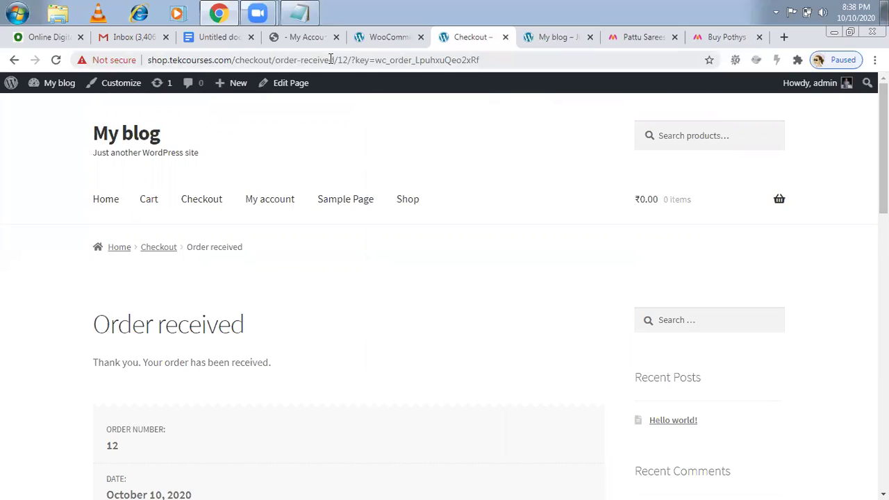
left_click_drag(335, 60, 152, 63)
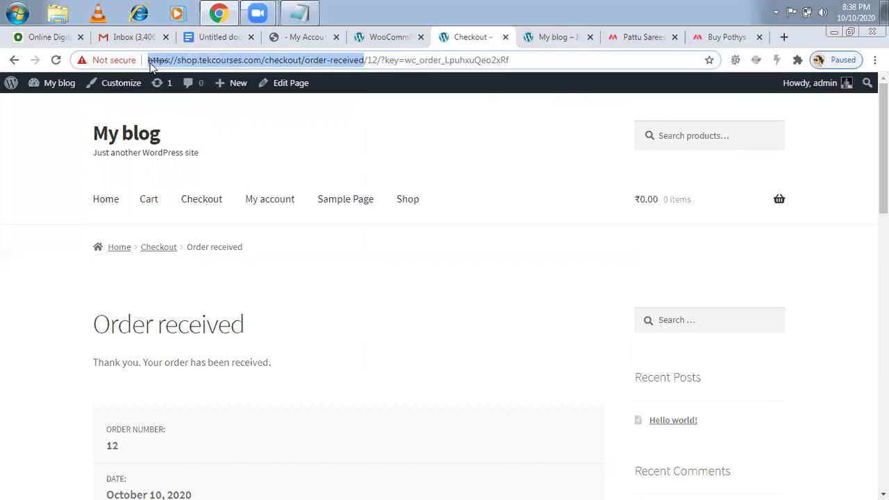
left_click(406, 145)
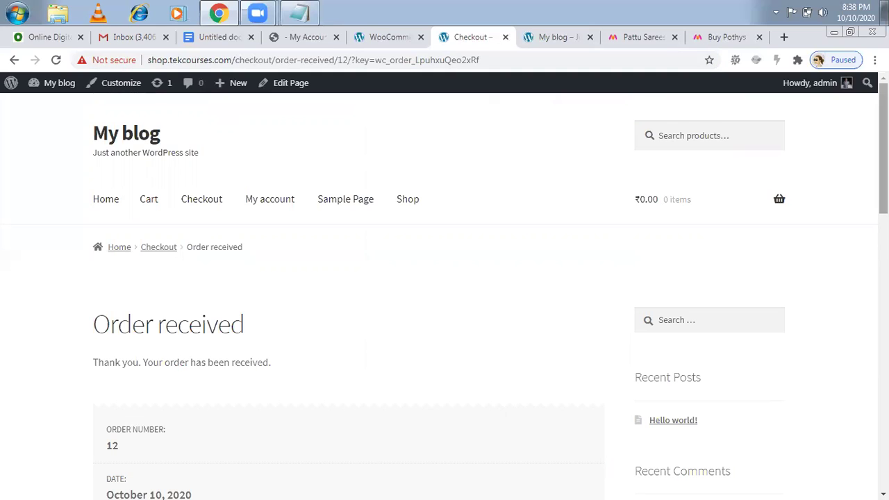
scroll(406, 146, "down", 1)
scroll(489, 294, "down", 1)
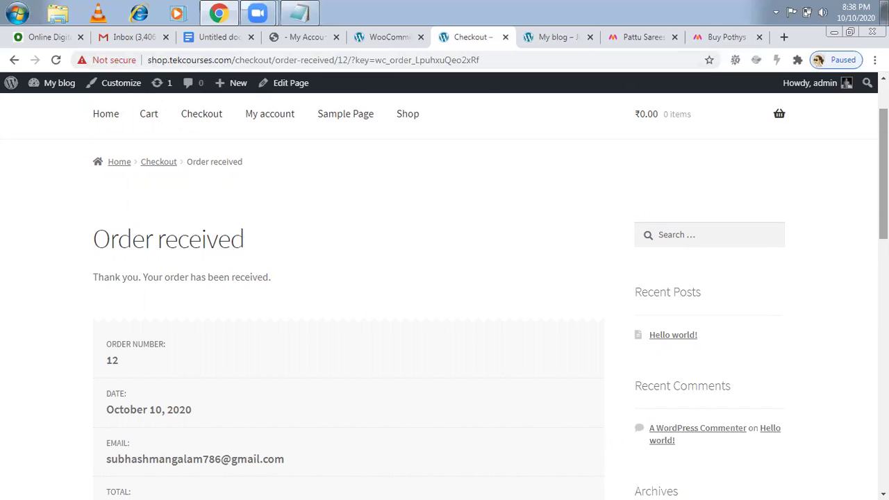
scroll(444, 292, "down", 3)
scroll(490, 292, "down", 1)
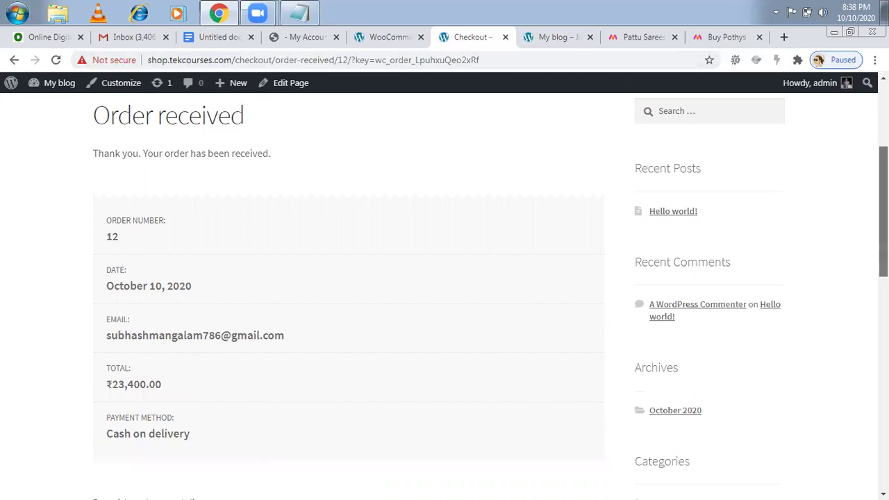
scroll(444, 292, "down", 1)
scroll(445, 292, "down", 2)
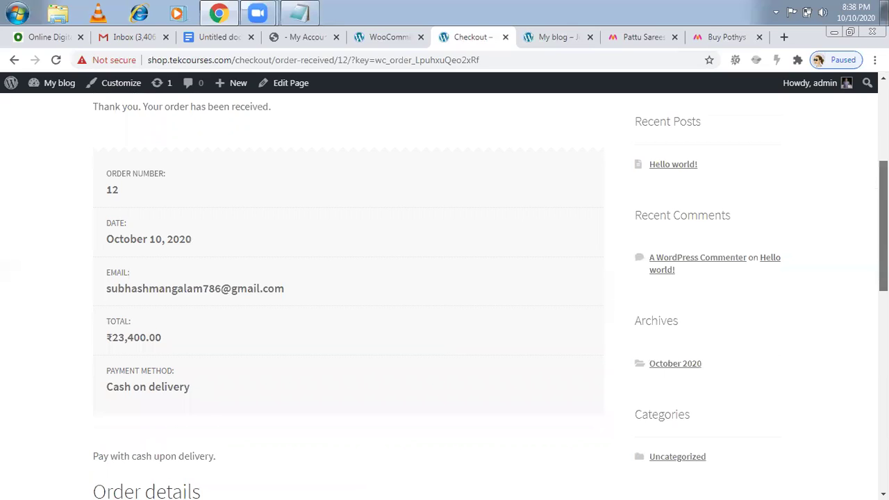
scroll(445, 291, "down", 1)
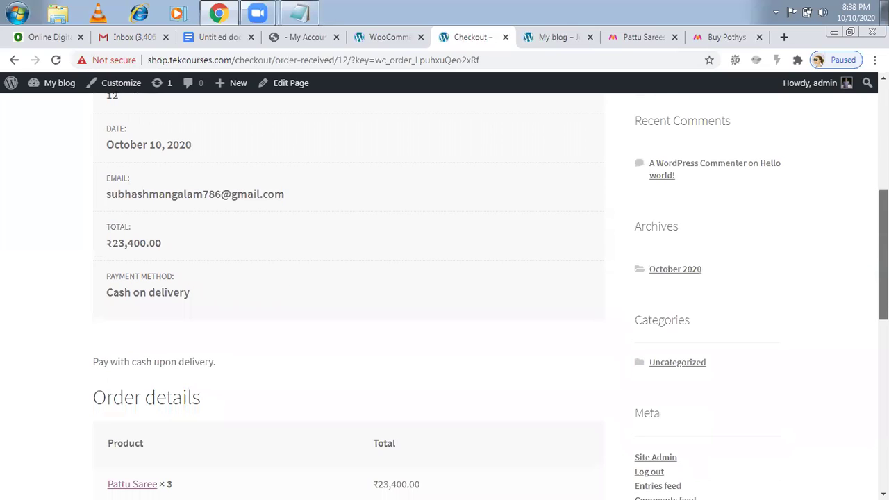
scroll(444, 292, "down", 2)
scroll(445, 292, "down", 4)
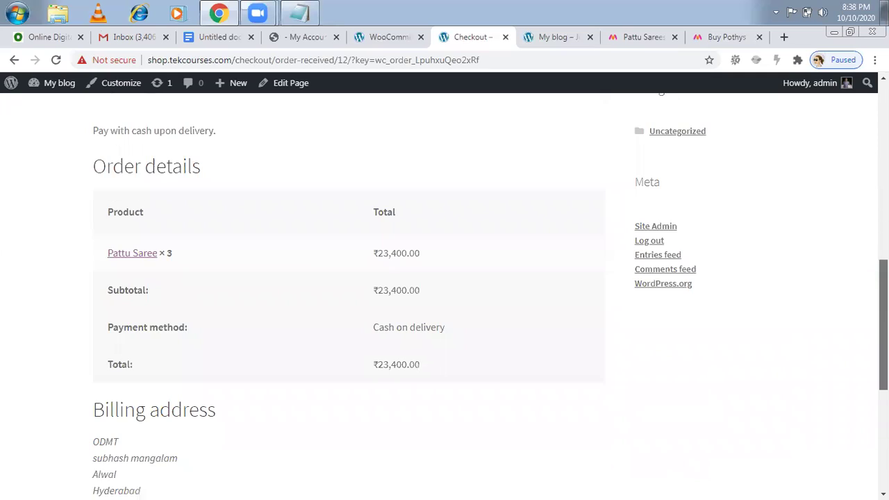
scroll(444, 291, "down", 4)
scroll(444, 291, "up", 10)
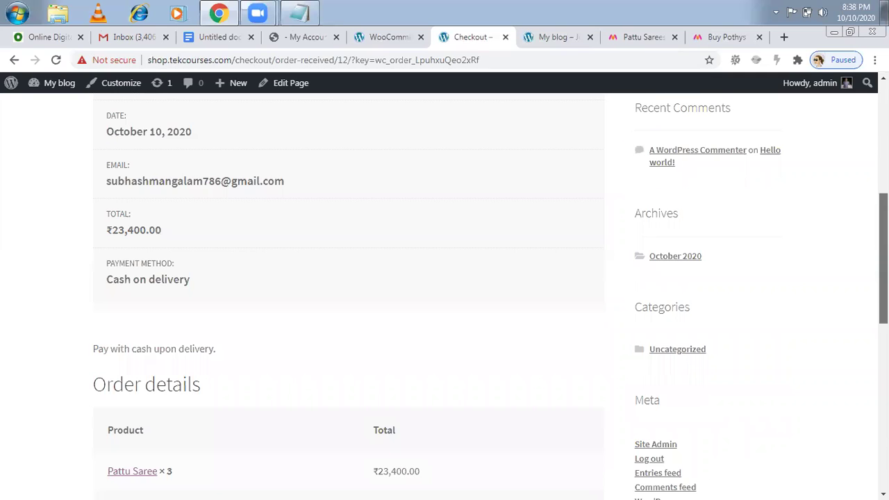
scroll(149, 113, "up", 5)
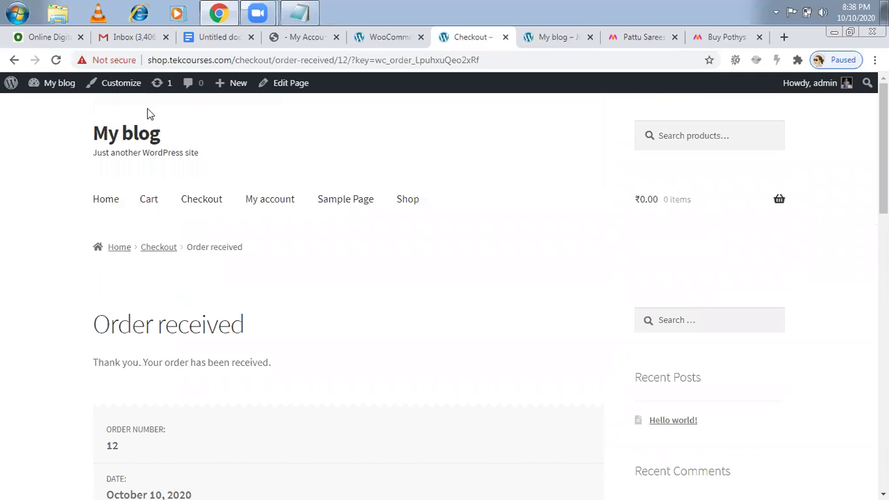
- Check the Gmail inbox with the Hangouts chat minimized, then return to WooCommerce Payments settings
left_click(145, 39)
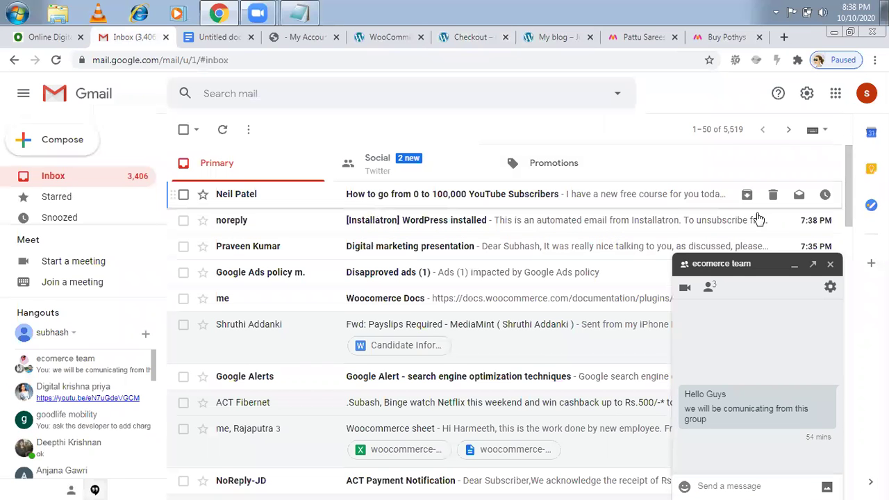
left_click(793, 265)
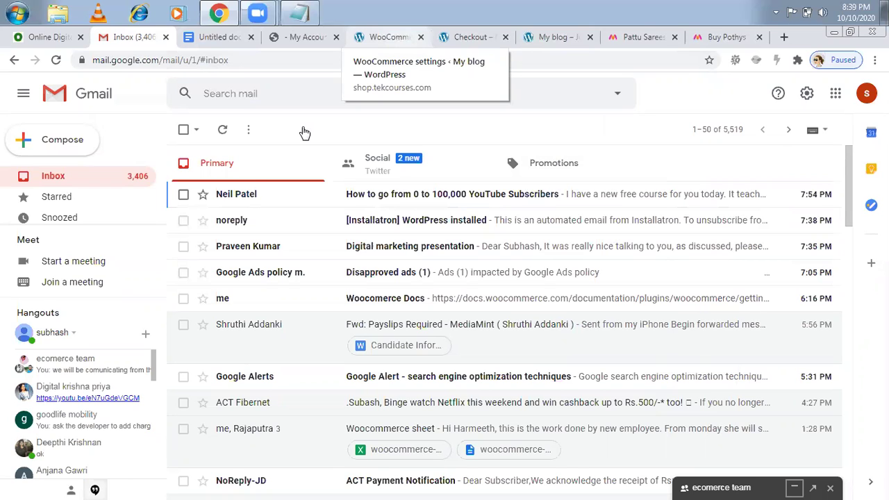
left_click(396, 41)
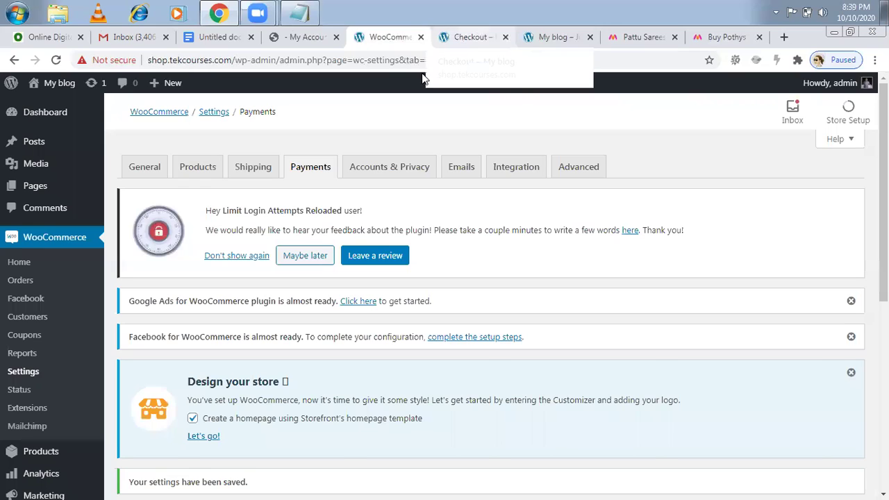
- Preview order #12 in WooCommerce Orders: Processing, Pattu Saree × 3, cash on delivery
left_click(21, 281)
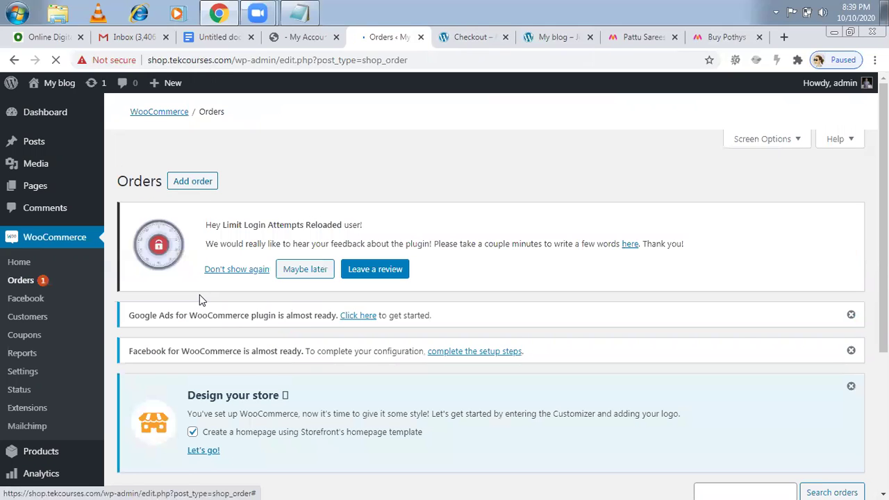
scroll(444, 292, "down", 1)
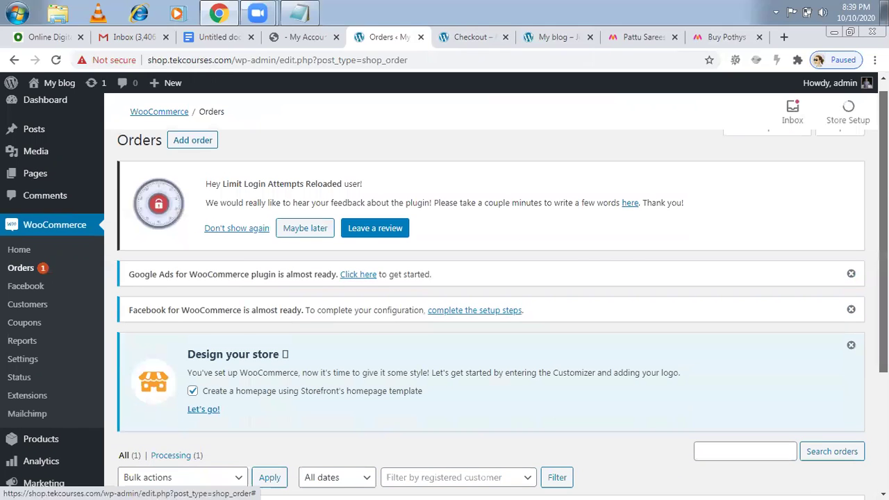
scroll(444, 291, "down", 3)
scroll(490, 373, "down", 1)
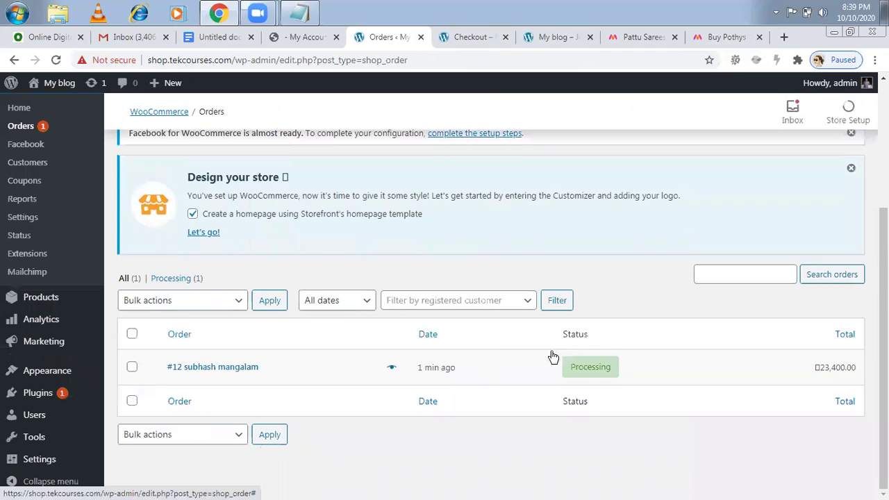
left_click(391, 368)
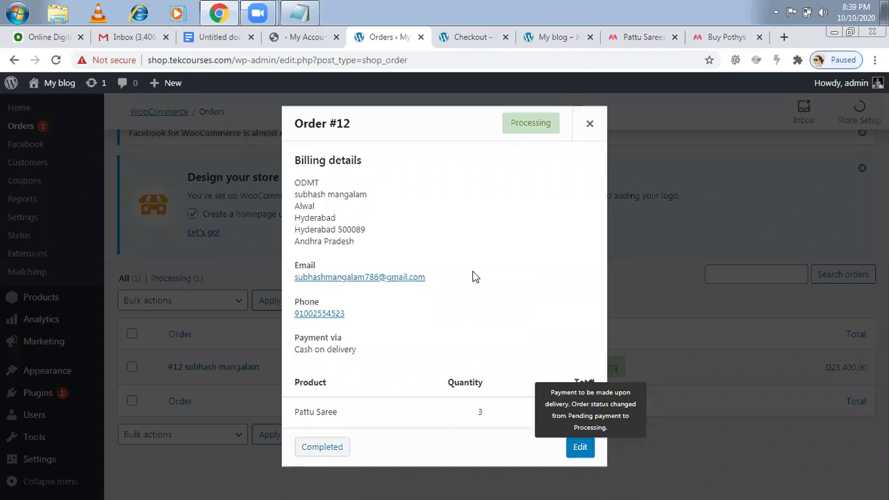
left_click(591, 125)
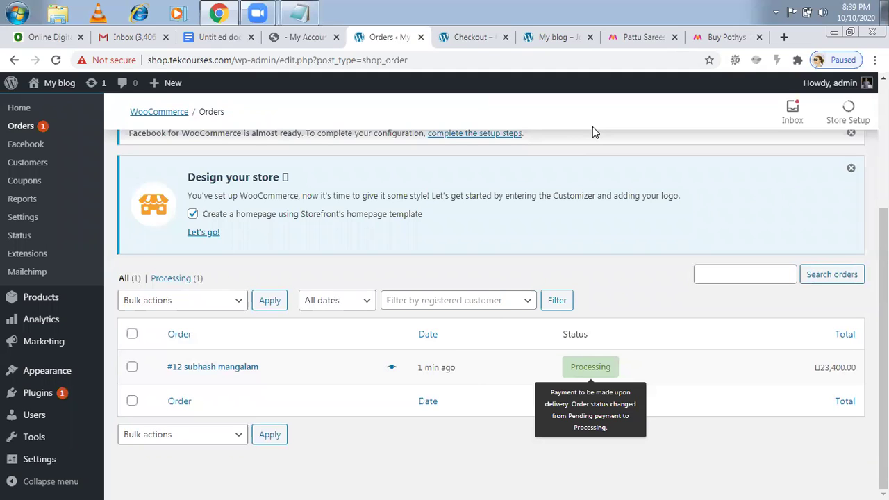
- Review the Order received confirmation page for order 12
left_click(472, 38)
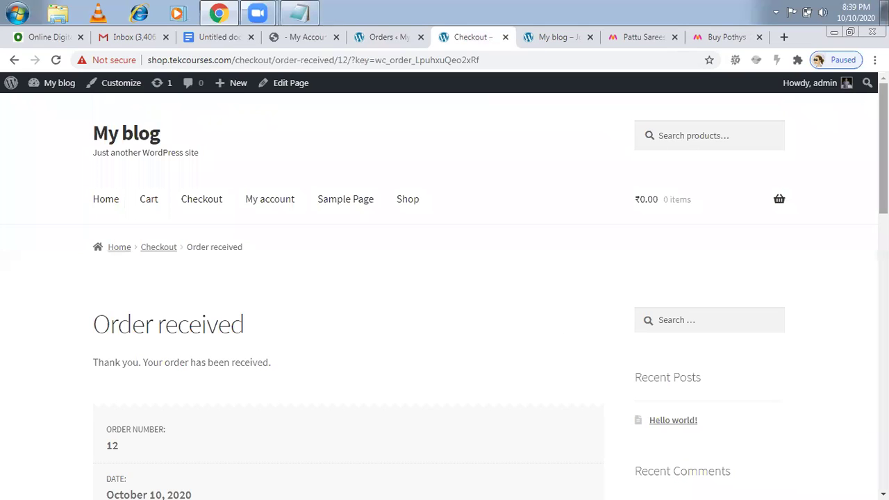
scroll(489, 291, "down", 1)
scroll(490, 292, "down", 1)
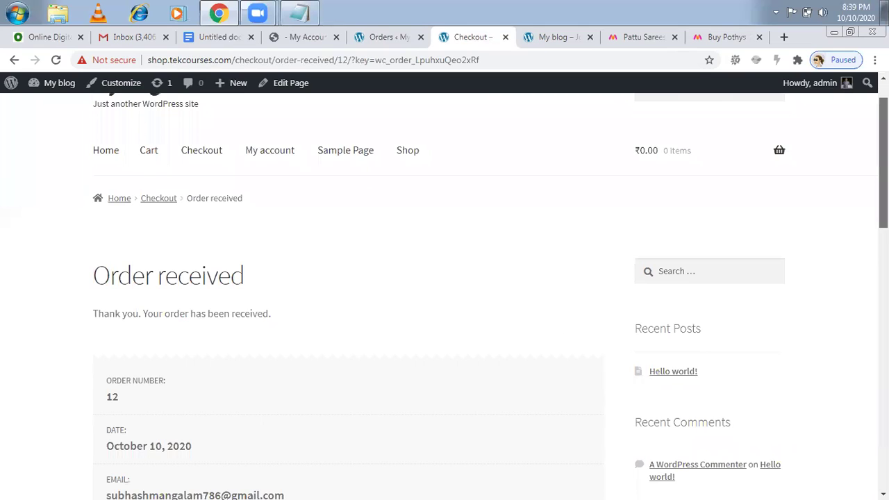
scroll(445, 291, "up", 1)
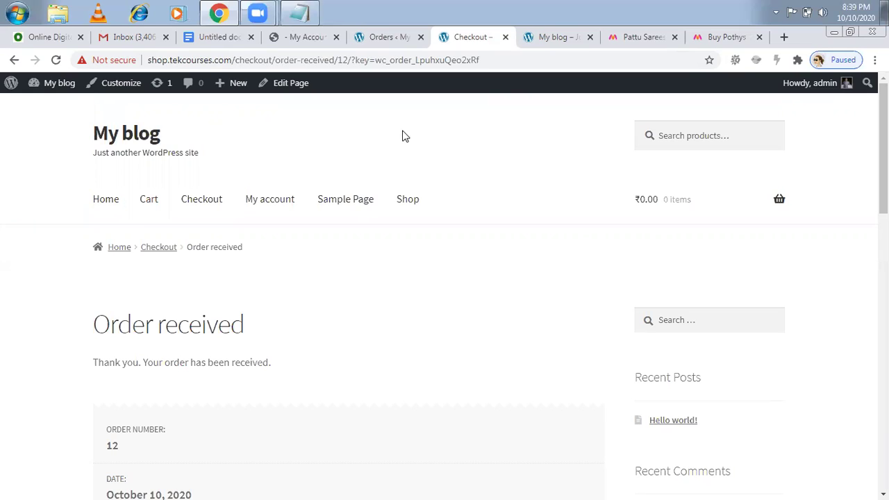
- Go to the 'My blog' storefront home page, its cart now empty at ₹0.00
left_click(142, 134)
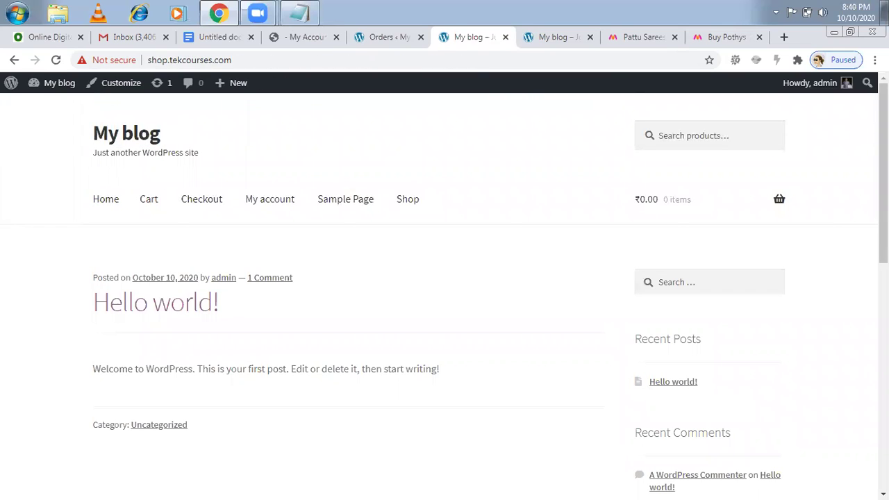
scroll(345, 282, "down", 1)
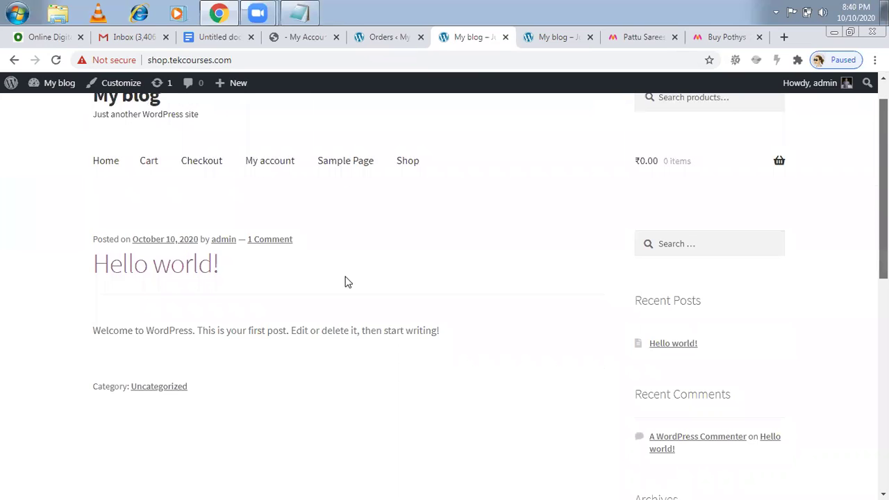
scroll(149, 318, "up", 1)
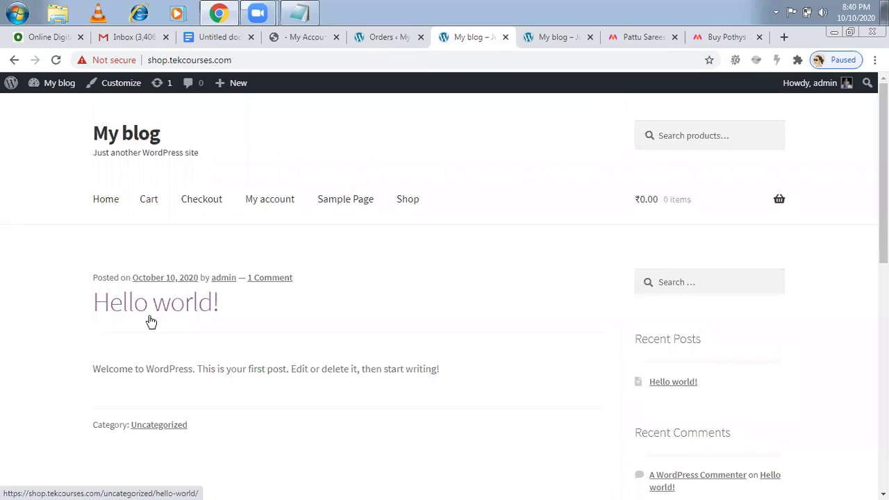
- Browse the Shop page listing the single Pattu Saree product on sale at ₹7,800.00
left_click(408, 204)
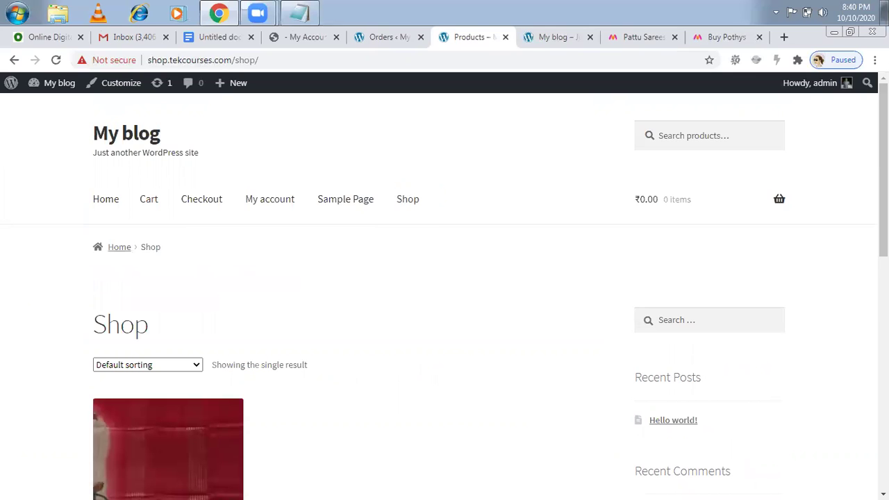
scroll(444, 292, "down", 2)
scroll(159, 254, "down", 1)
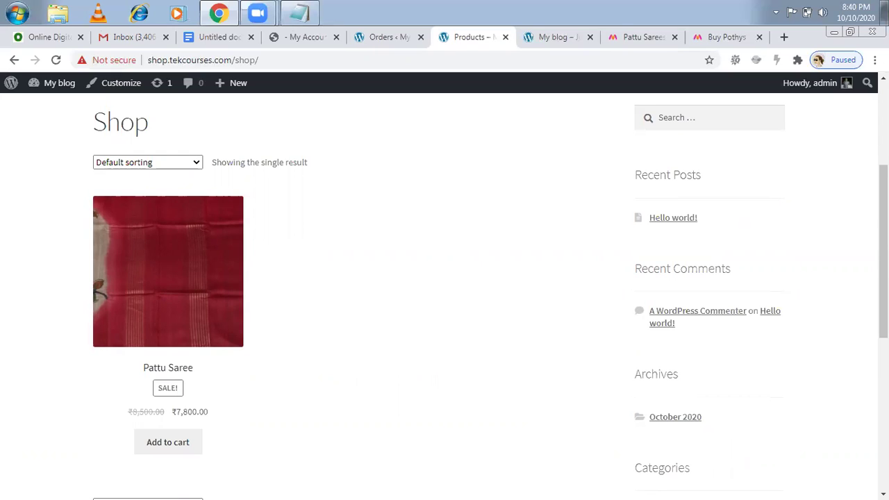
scroll(444, 291, "up", 2)
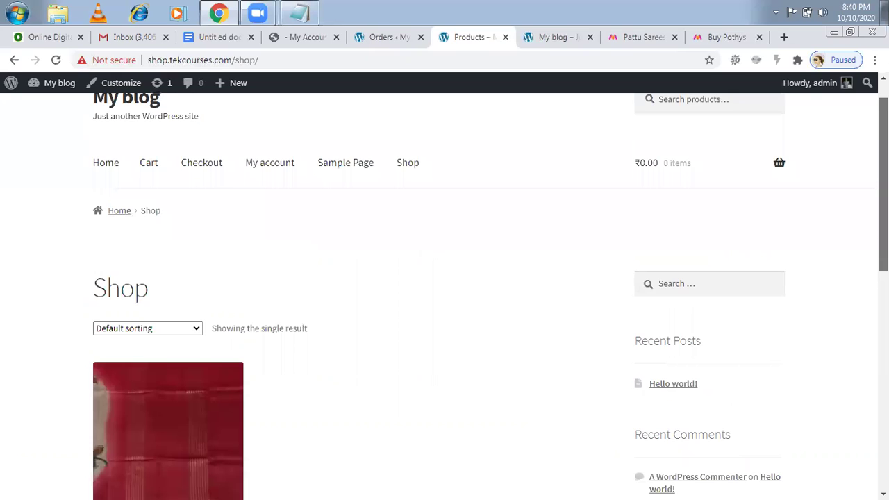
scroll(445, 291, "up", 1)
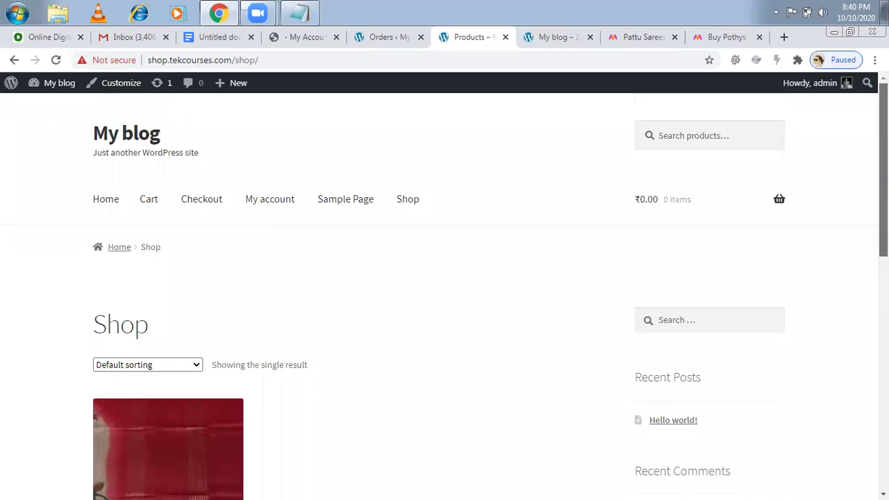
scroll(444, 292, "down", 2)
scroll(444, 291, "down", 1)
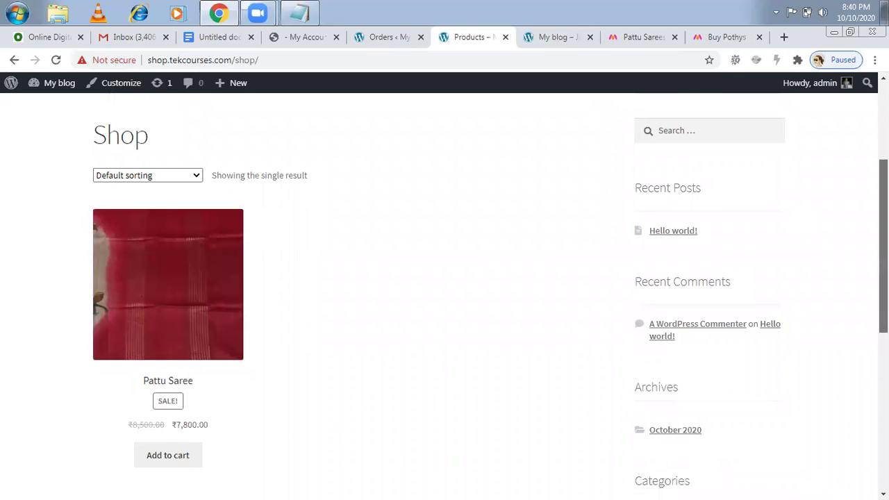
scroll(444, 291, "down", 2)
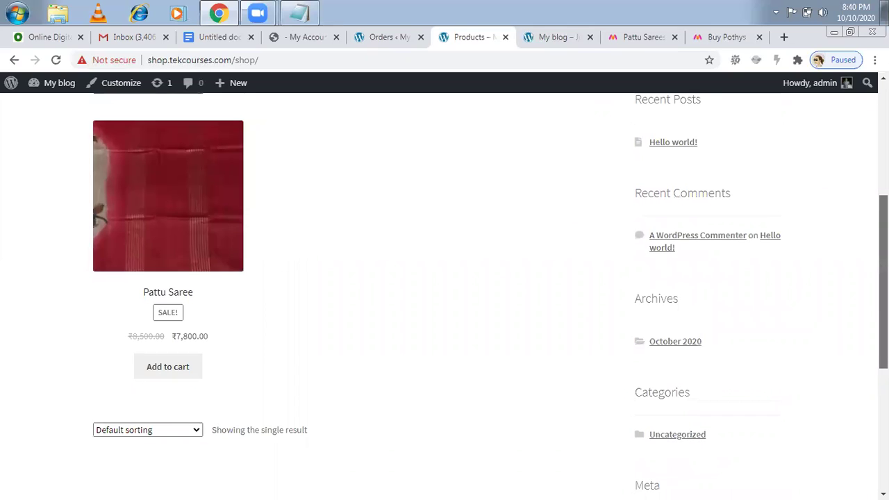
scroll(445, 292, "up", 5)
scroll(502, 34, "up", 1)
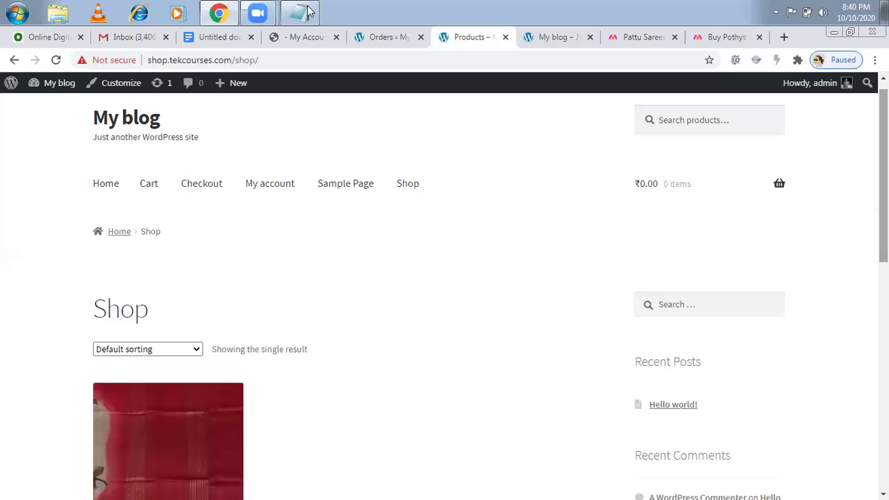
- Glance at the Google Docs notes, then return to the WooCommerce orders list
left_click(221, 37)
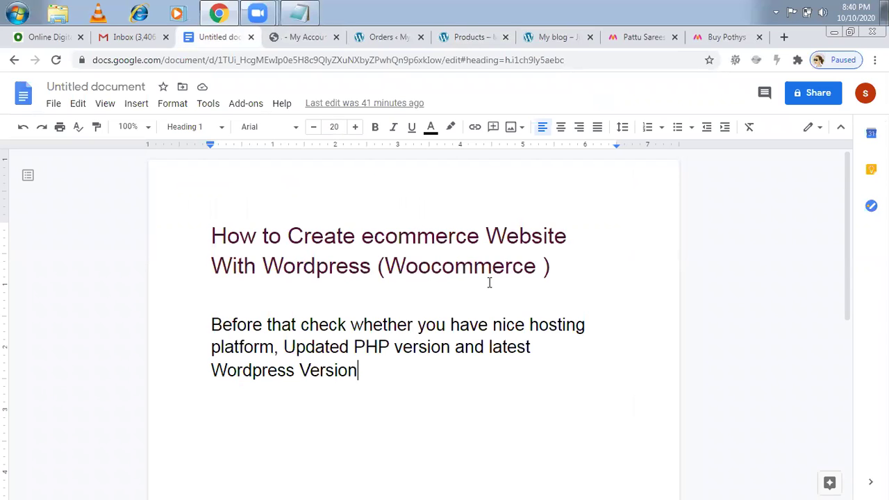
left_click(382, 38)
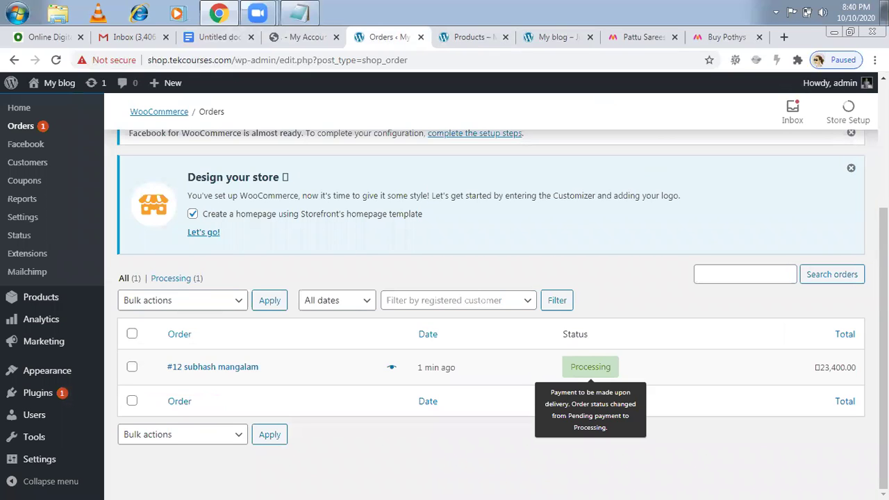
scroll(590, 367, "up", 3)
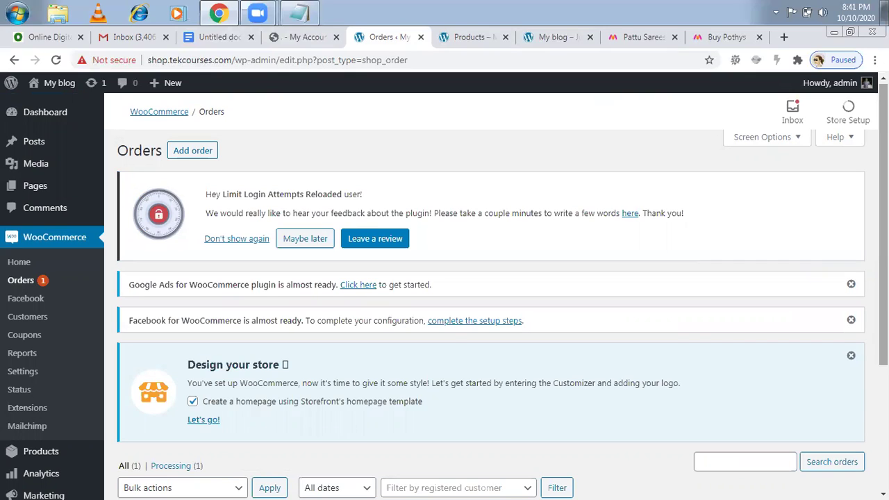
- Open the 'Your My blog order has been received!' email showing 3 Pattu Sarees at ₹23,400.00
left_click(132, 37)
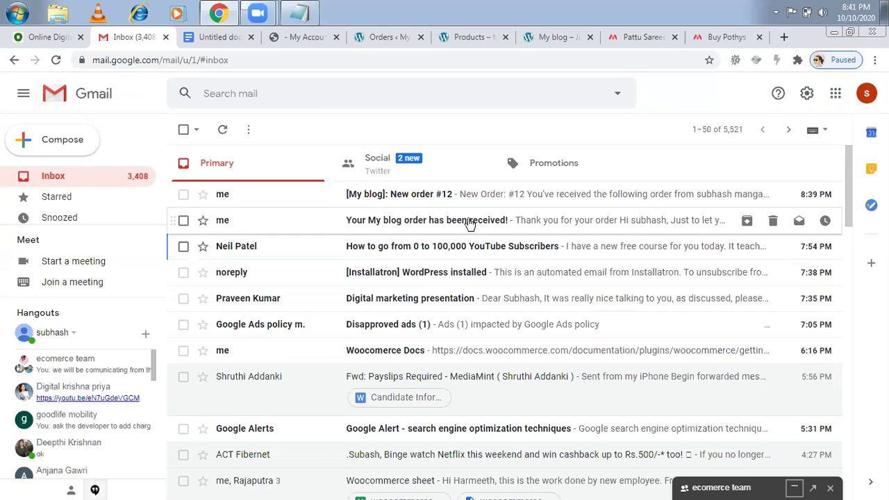
left_click(441, 226)
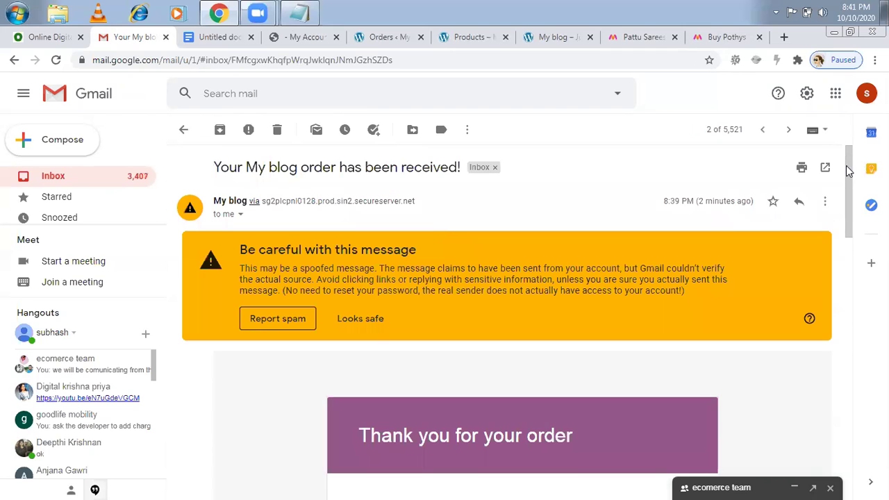
scroll(841, 221, "down", 5)
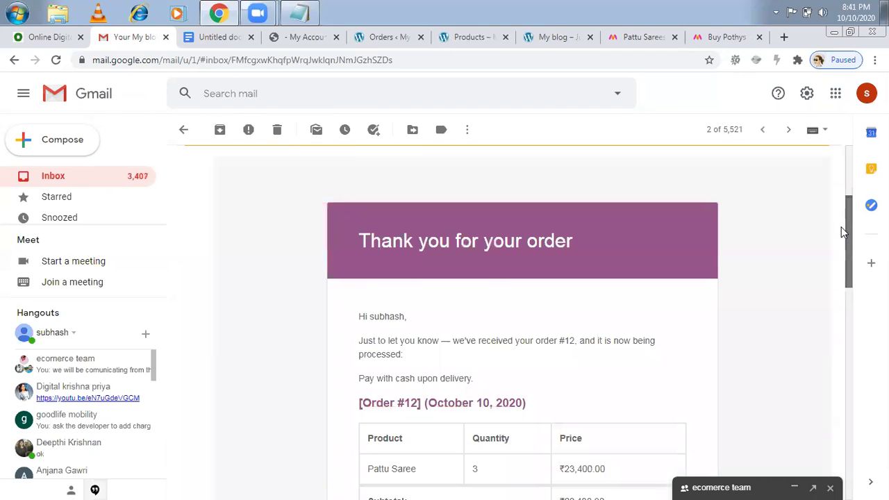